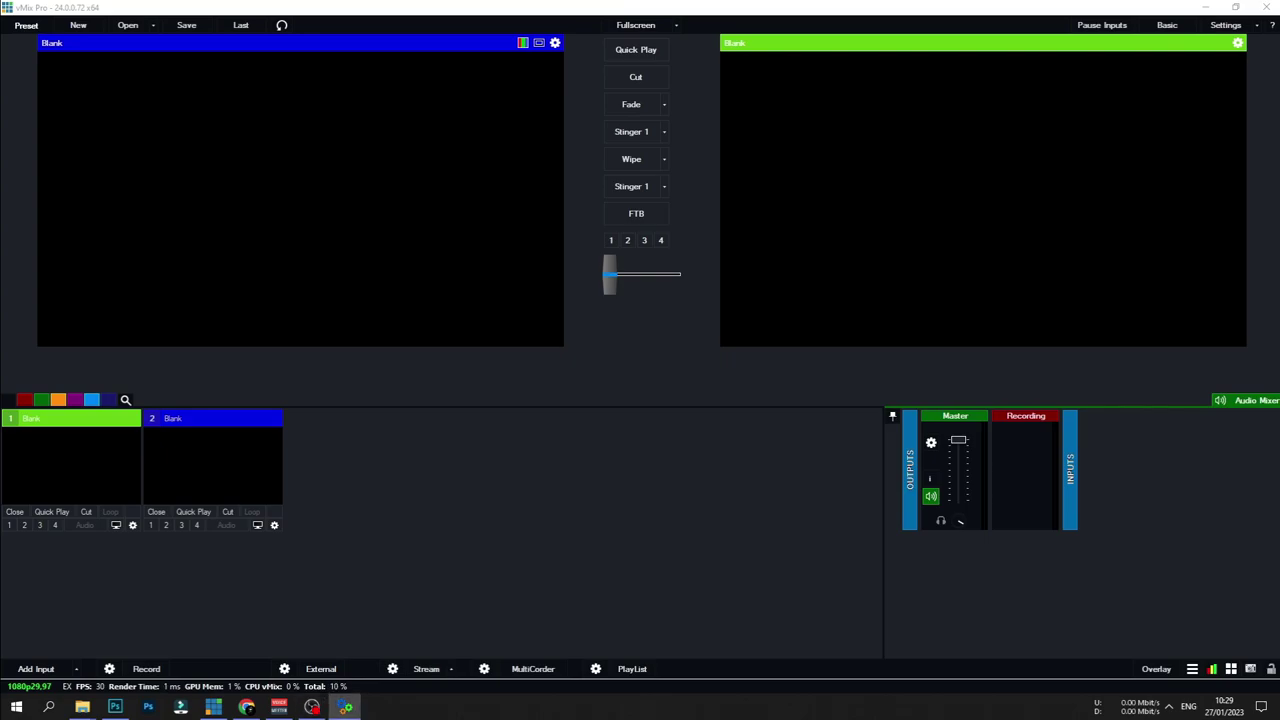
# Step: Bring up vMix Universal Title Controller, and open the Web Controller settings in vMix
pyautogui.click(345, 707)
pyautogui.moveTo(808, 211); pyautogui.dragTo(376, 174)
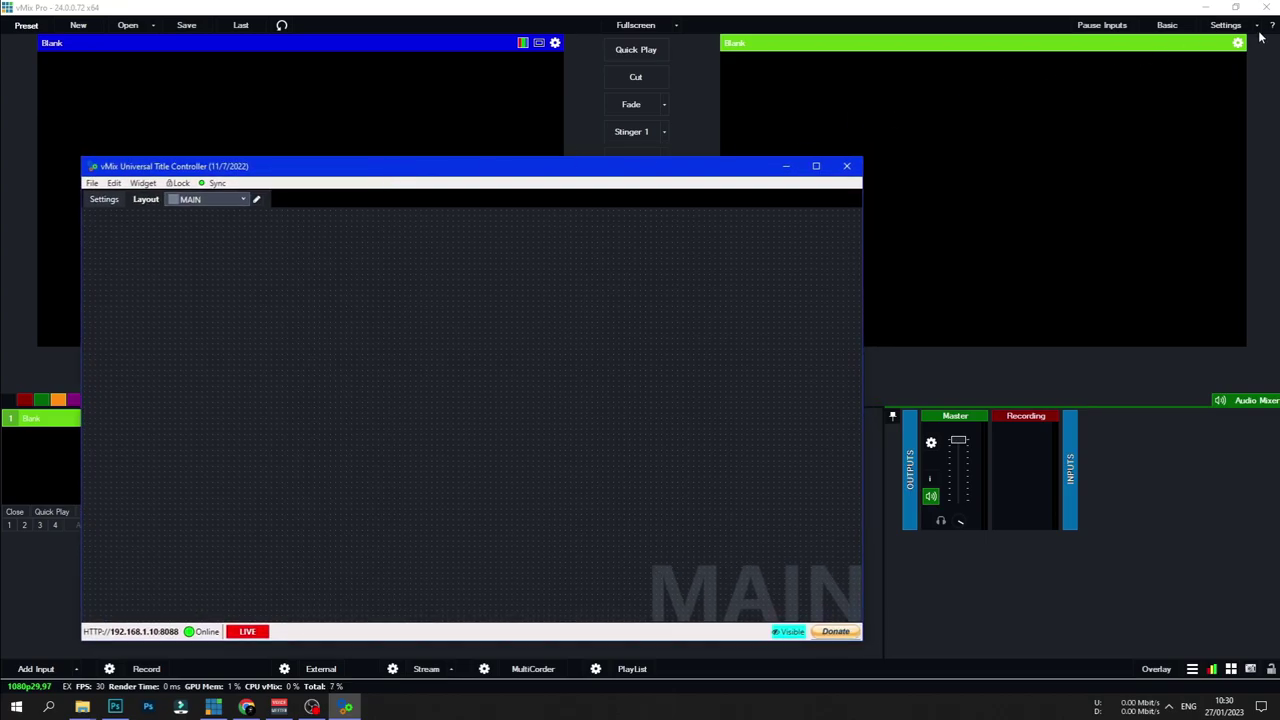
pyautogui.click(1225, 25)
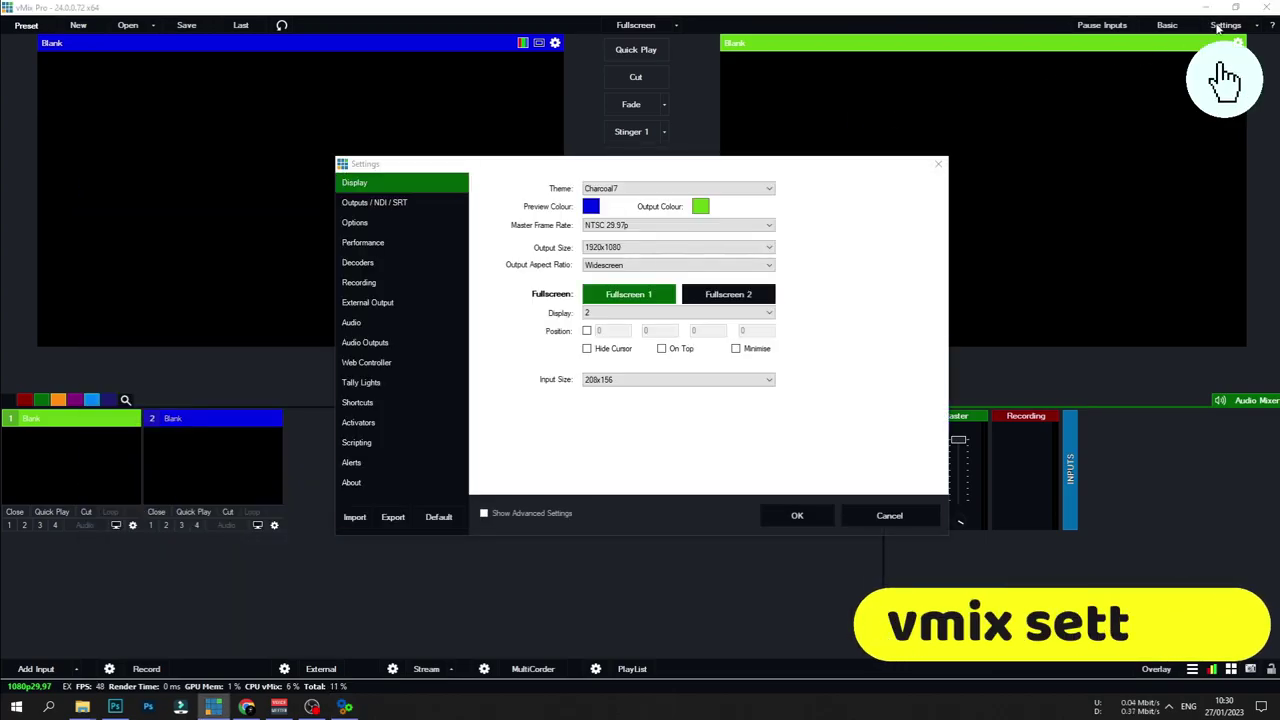
pyautogui.click(367, 363)
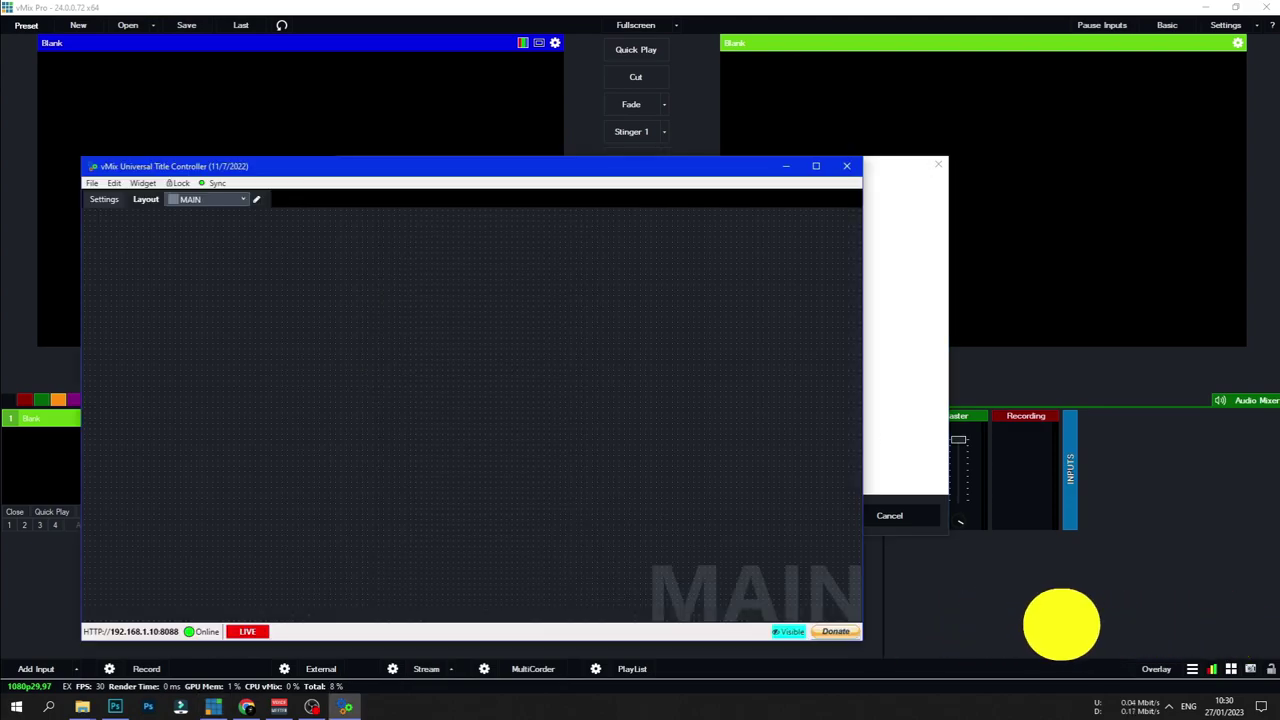
# Step: Compare the IP and port in the Universal Title Controller settings with vMix's Web Controller address, then close the vMix settings
pyautogui.moveTo(390, 168); pyautogui.dragTo(530, 287)
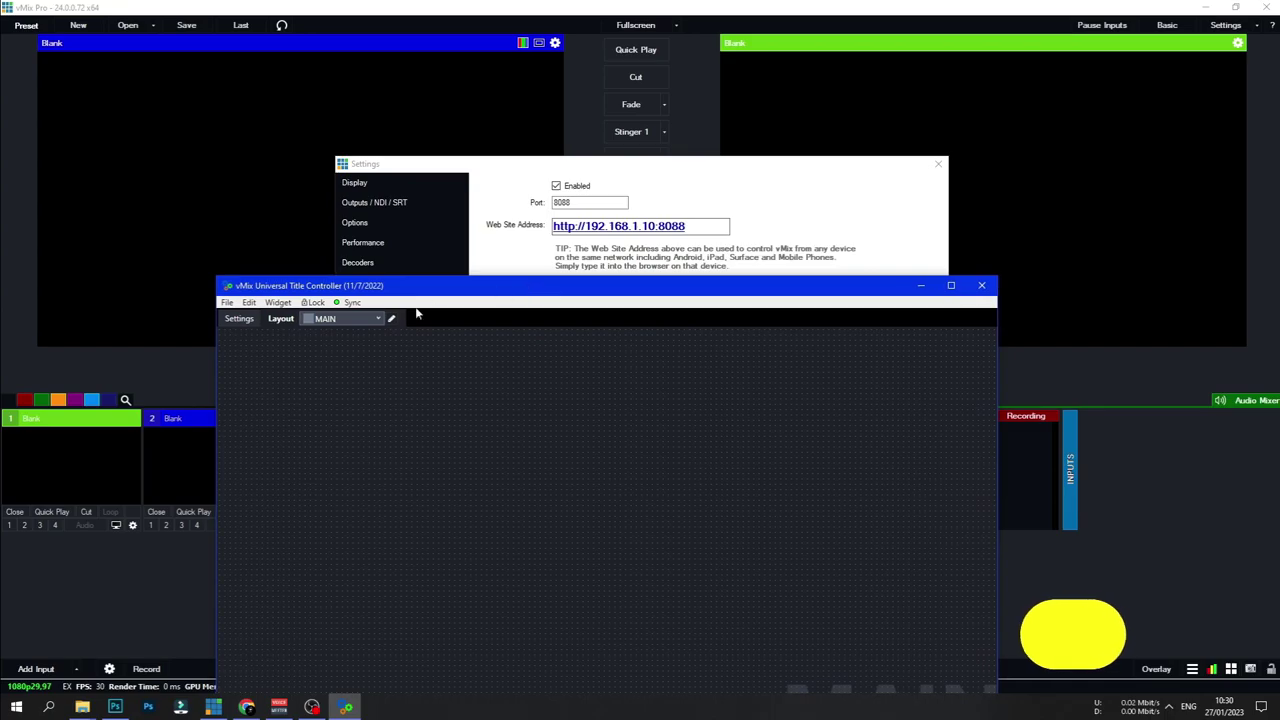
pyautogui.click(239, 318)
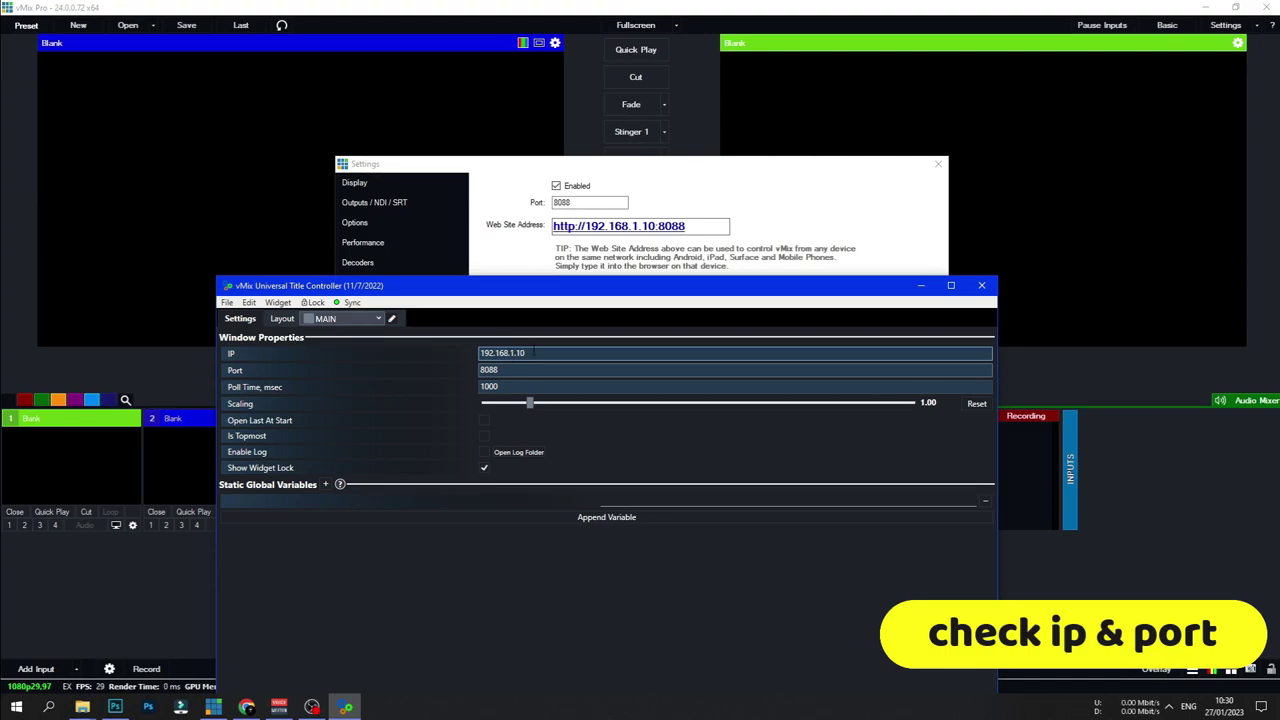
pyautogui.moveTo(526, 353); pyautogui.dragTo(471, 357)
pyautogui.moveTo(654, 228); pyautogui.dragTo(538, 226)
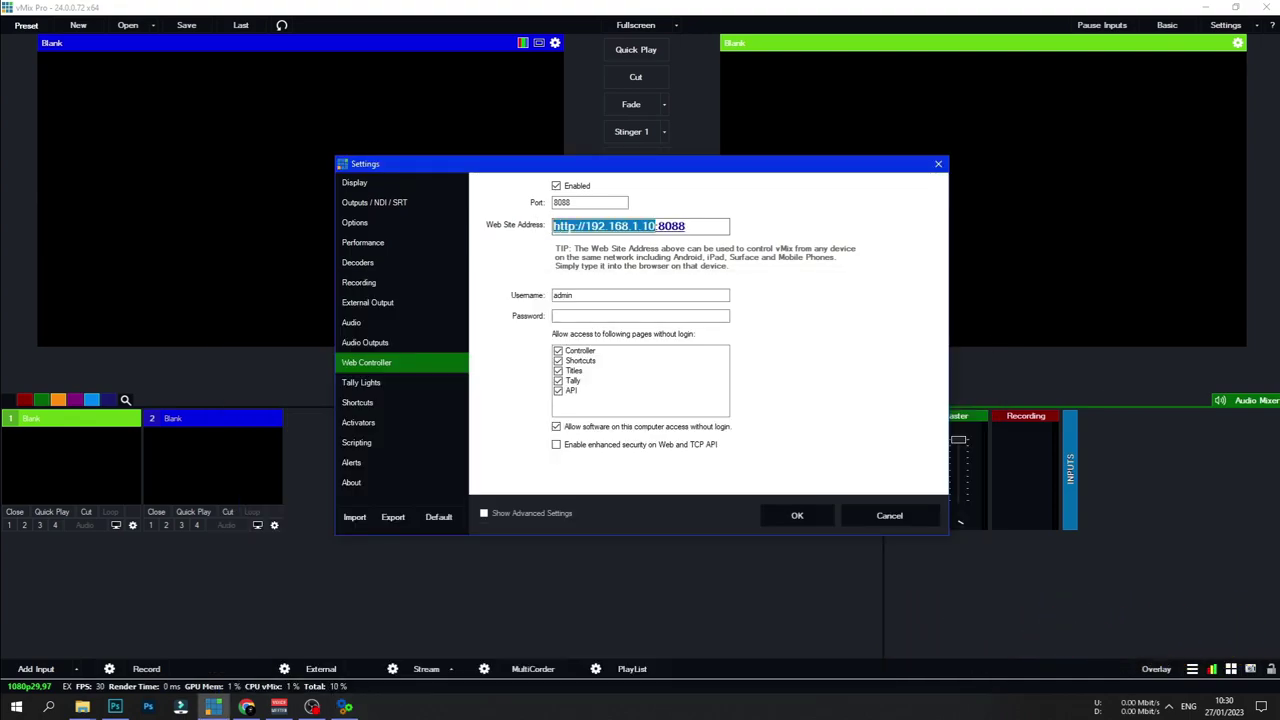
pyautogui.hotkey('alt', 'Tab')
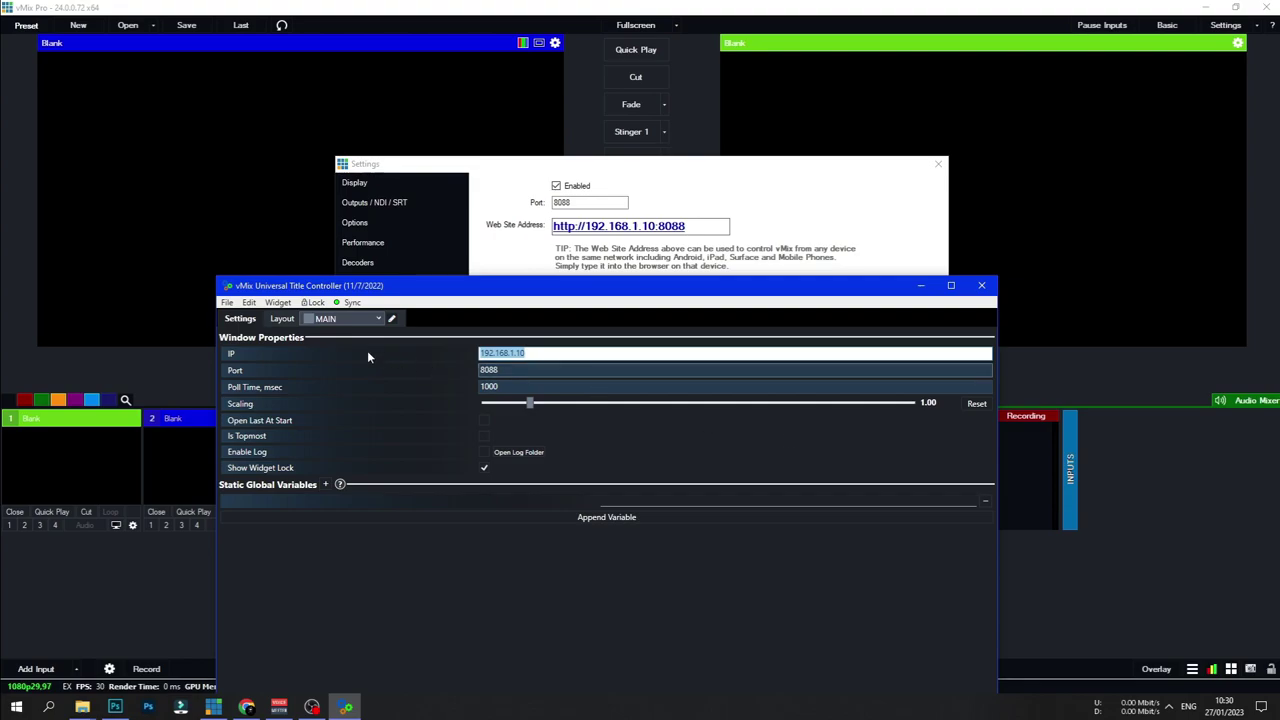
pyautogui.click(233, 322)
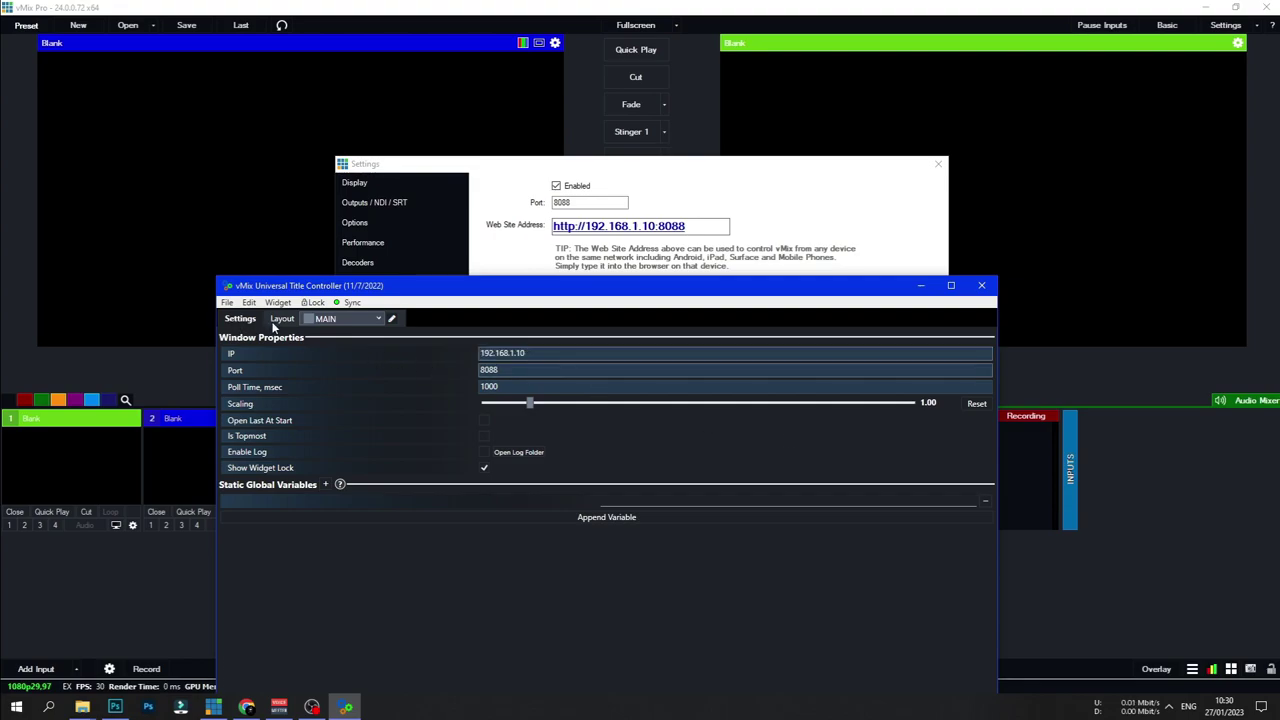
pyautogui.click(281, 319)
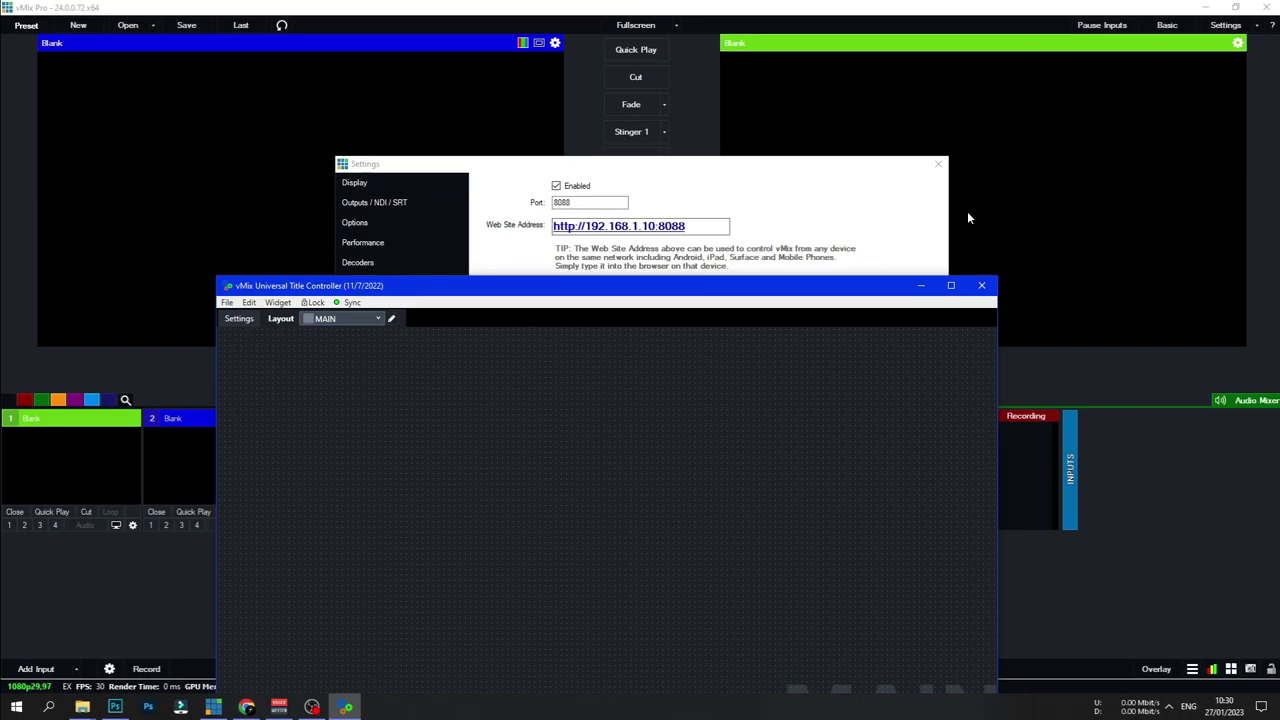
pyautogui.click(938, 164)
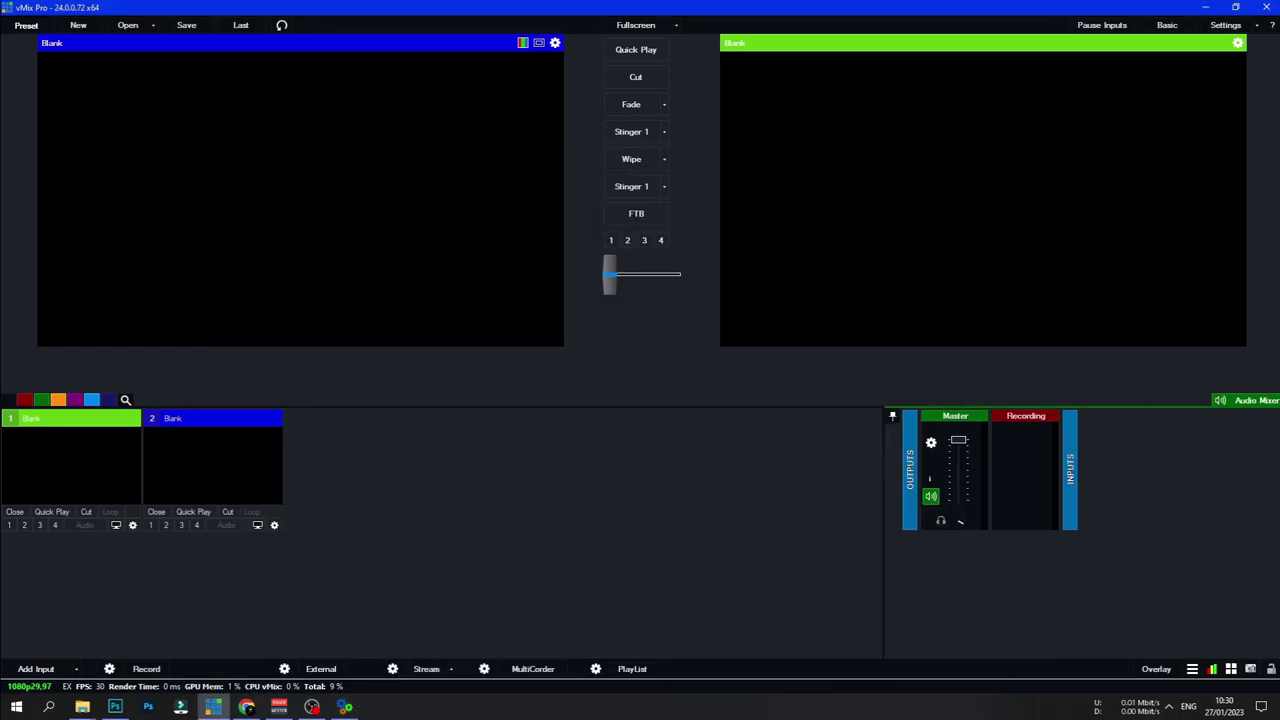
# Step: Add the recent title "scoreboard 5- get low" to vMix as a Title/XAML input and close its title editor
pyautogui.hotkey('alt', 'Tab')
pyautogui.moveTo(567, 291); pyautogui.dragTo(487, 115)
pyautogui.hotkey('alt', 'Tab')
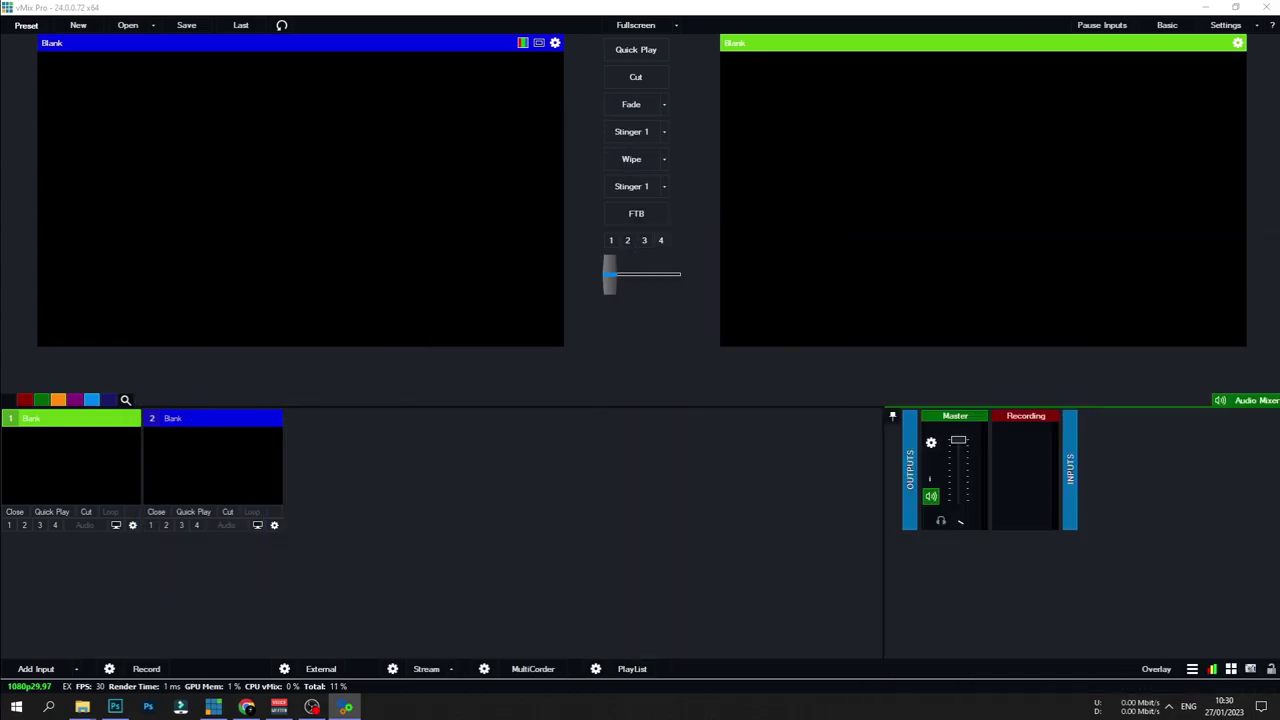
pyautogui.click(42, 463)
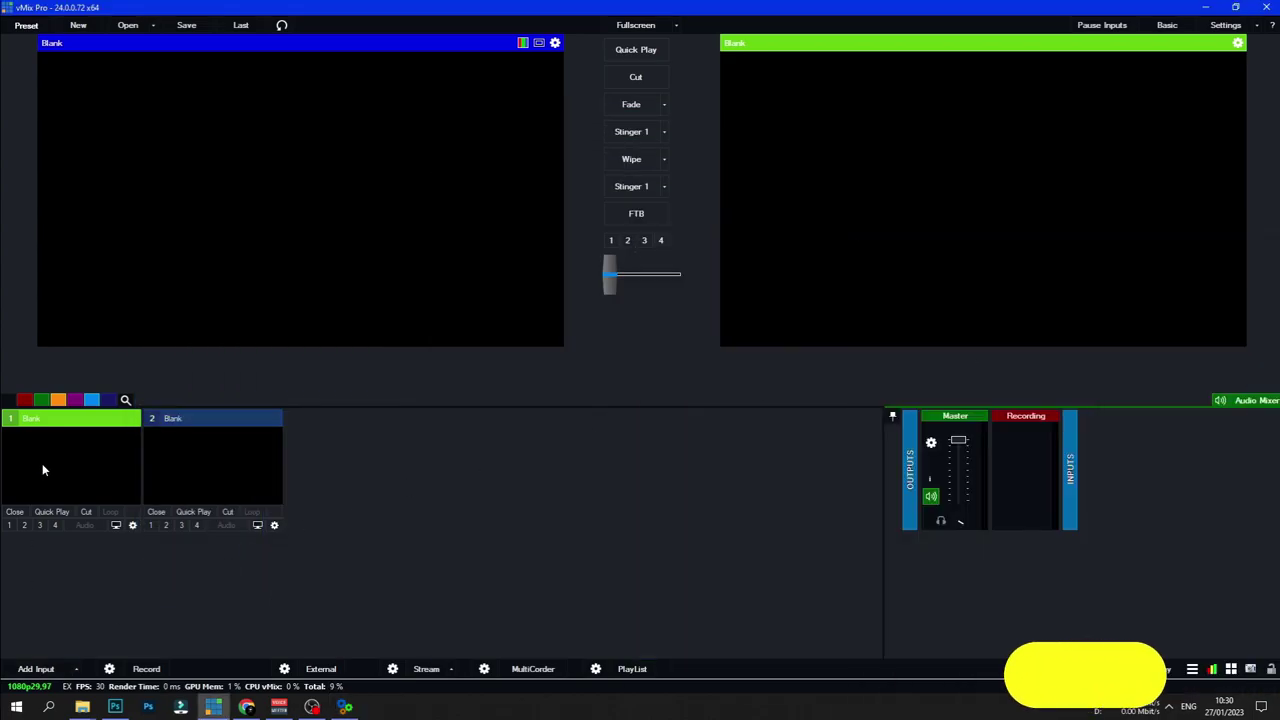
pyautogui.click(36, 669)
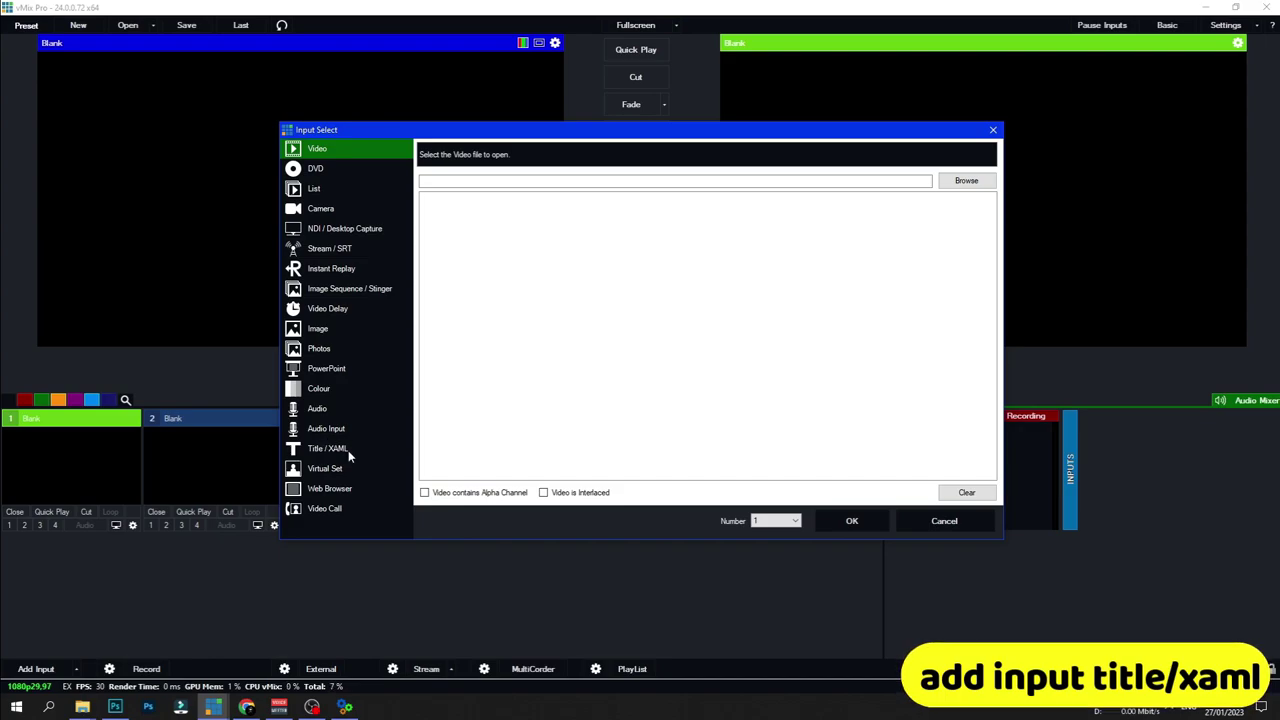
pyautogui.click(348, 450)
pyautogui.click(972, 173)
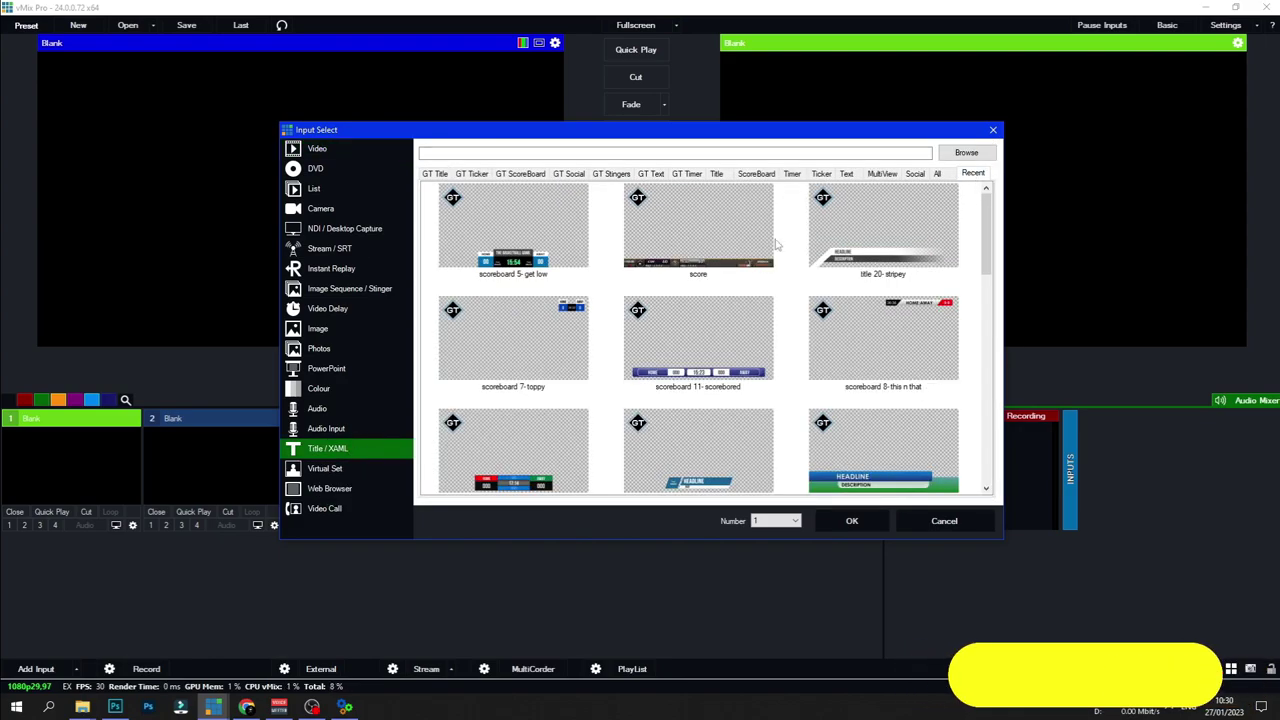
pyautogui.doubleClick(518, 231)
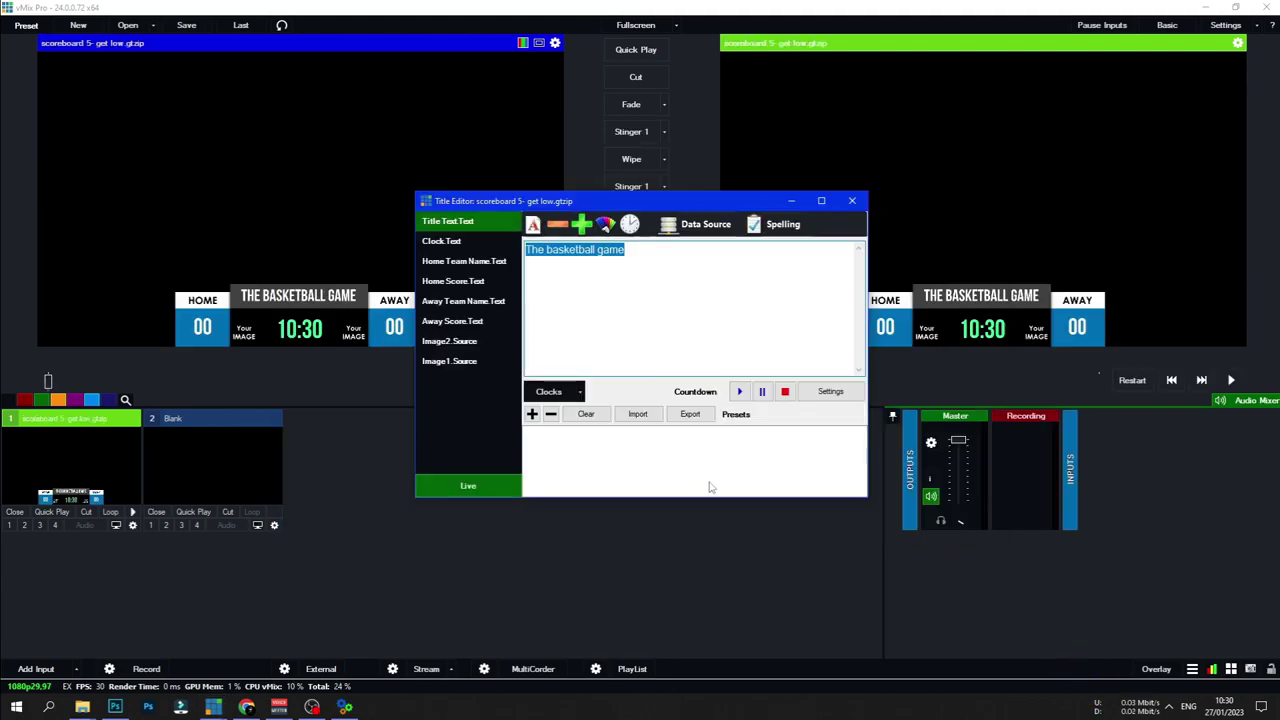
pyautogui.click(852, 200)
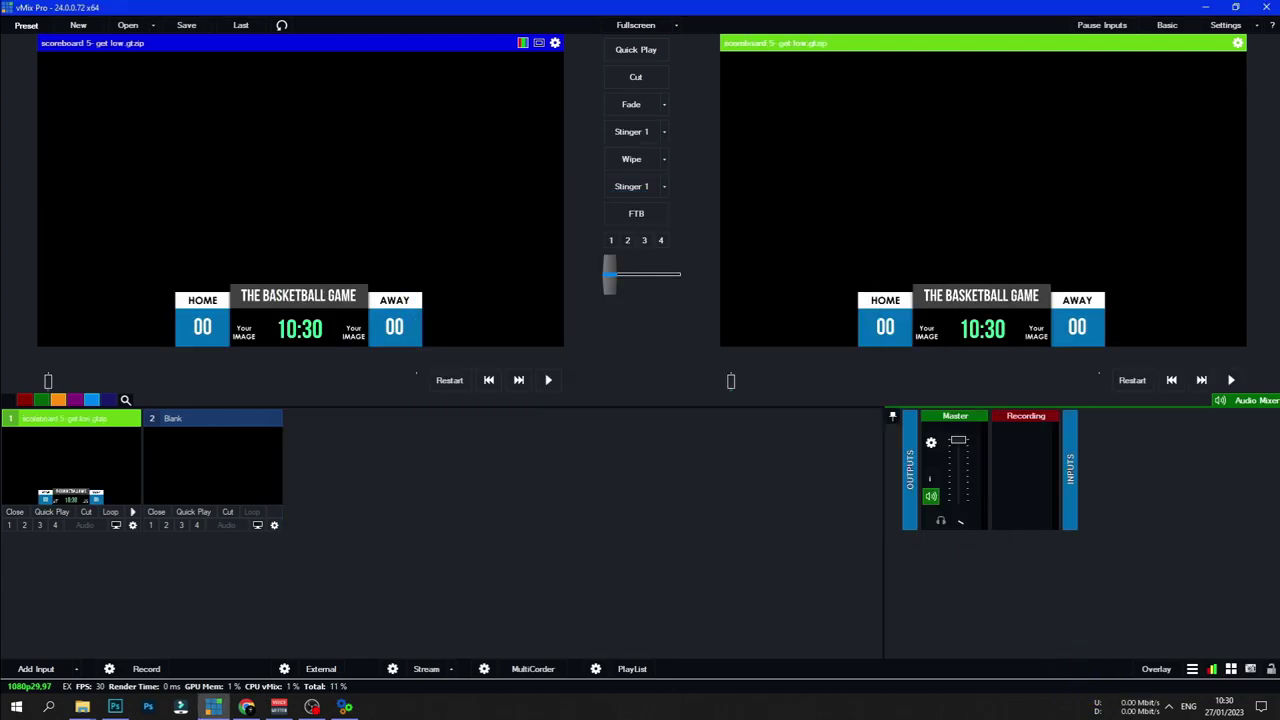
# Step: Add a Score widget to the MAIN layout in vMix Universal Title Controller and open its properties
pyautogui.moveTo(603, 205); pyautogui.dragTo(371, 96)
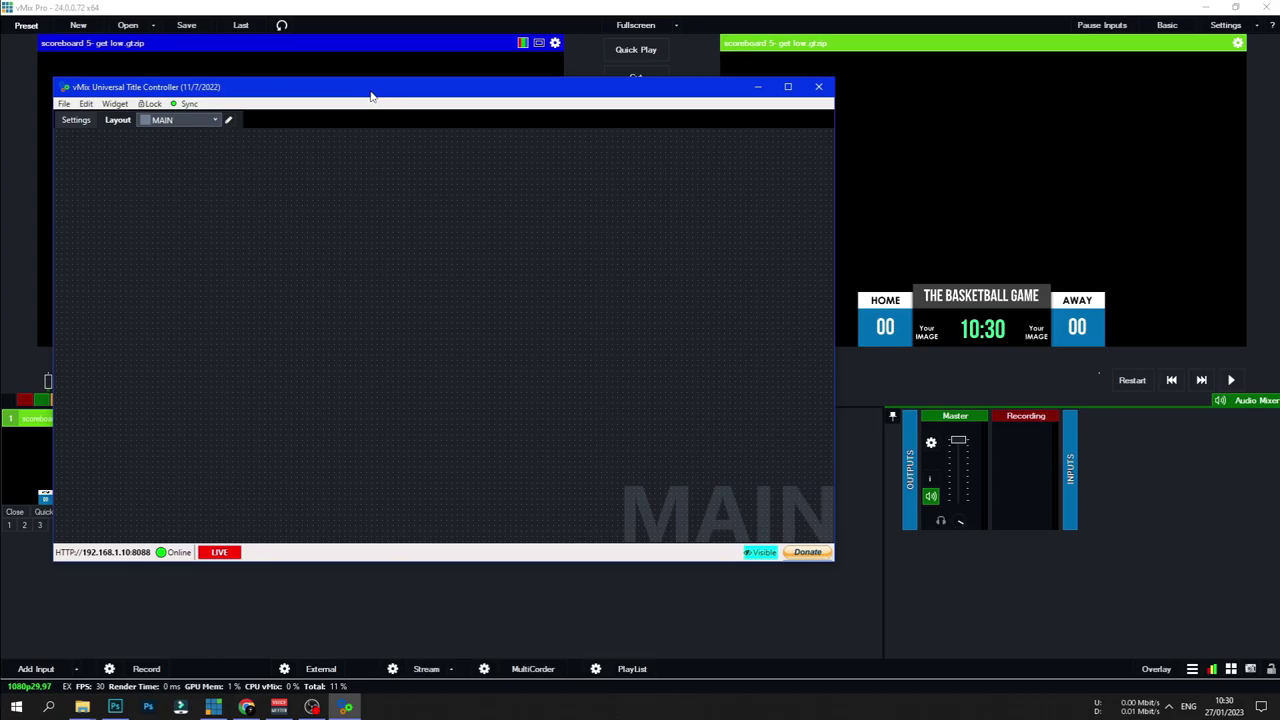
pyautogui.rightClick(211, 204)
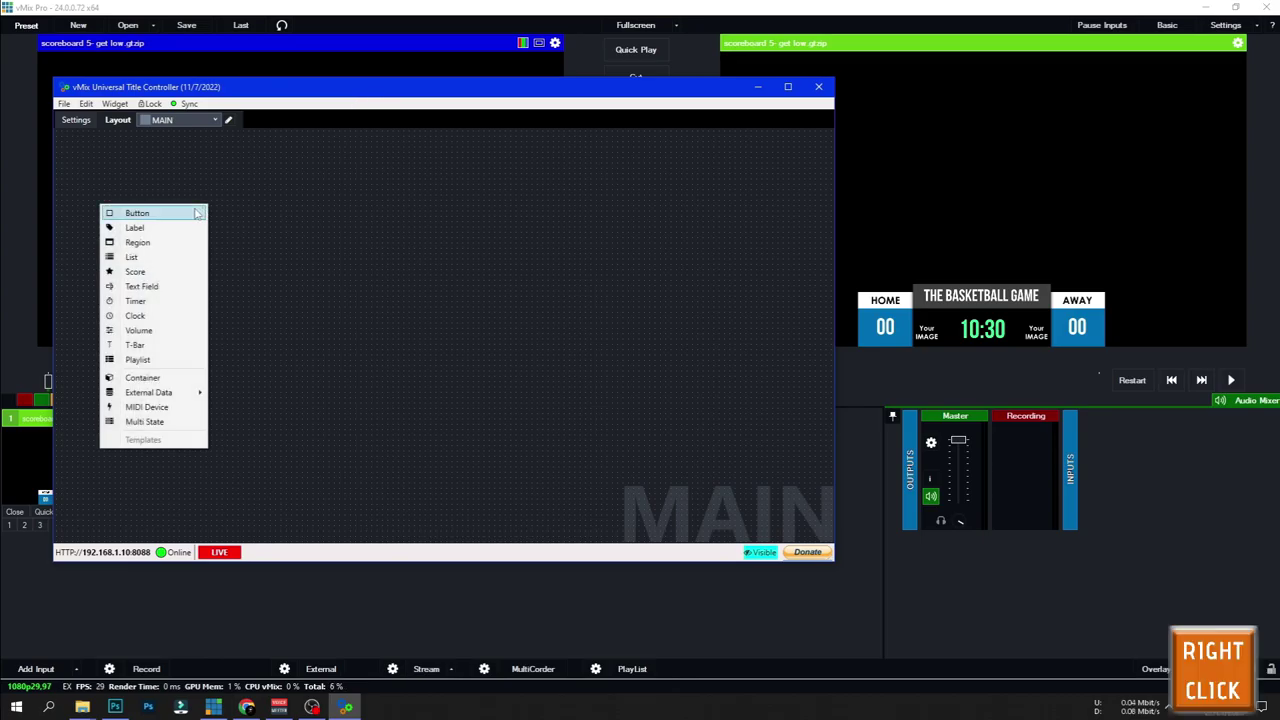
pyautogui.click(172, 274)
pyautogui.click(292, 384)
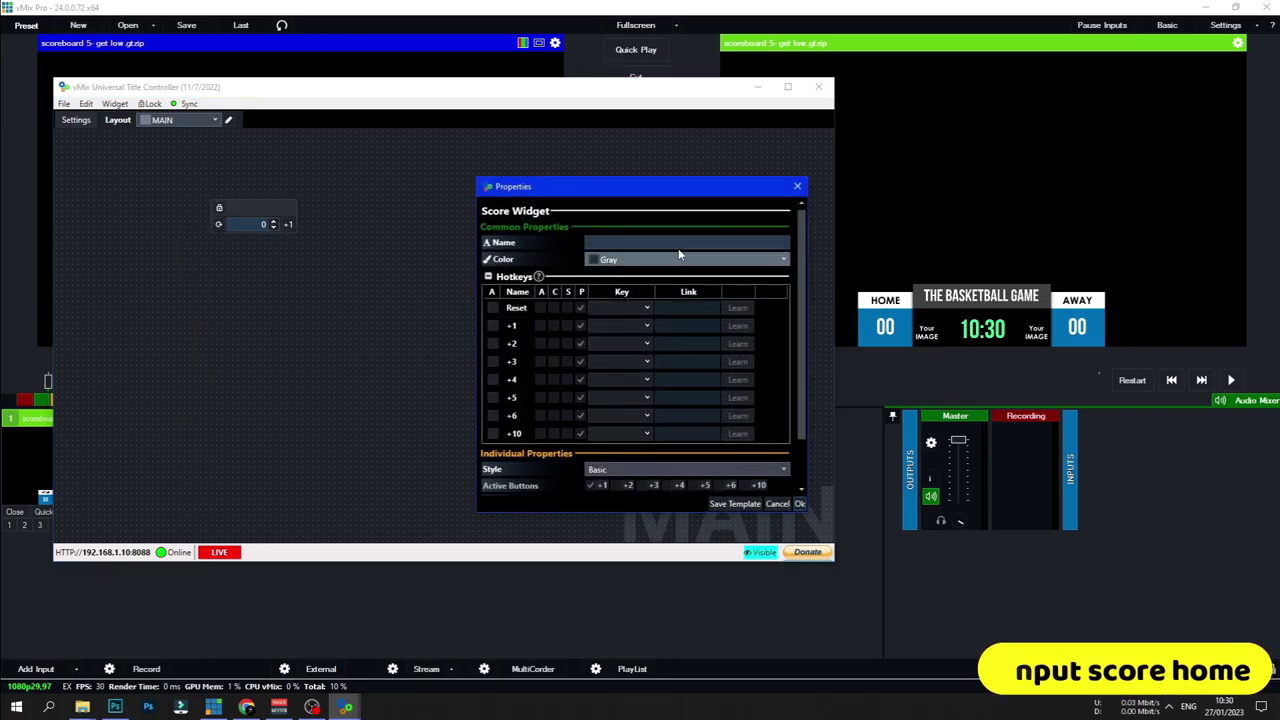
# Step: Name the score widget "Score Home" with the Aqua color, and widen it on the layout
pyautogui.click(684, 243)
pyautogui.write('Score Home')
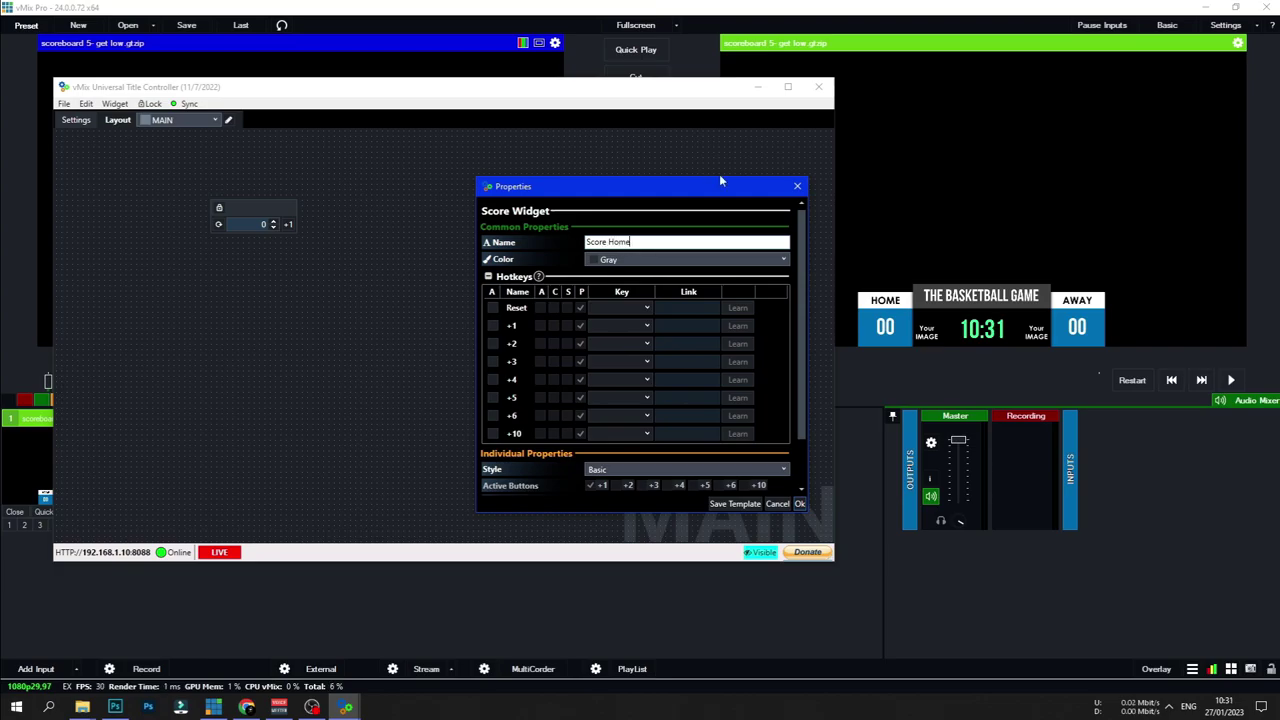
pyautogui.click(640, 259)
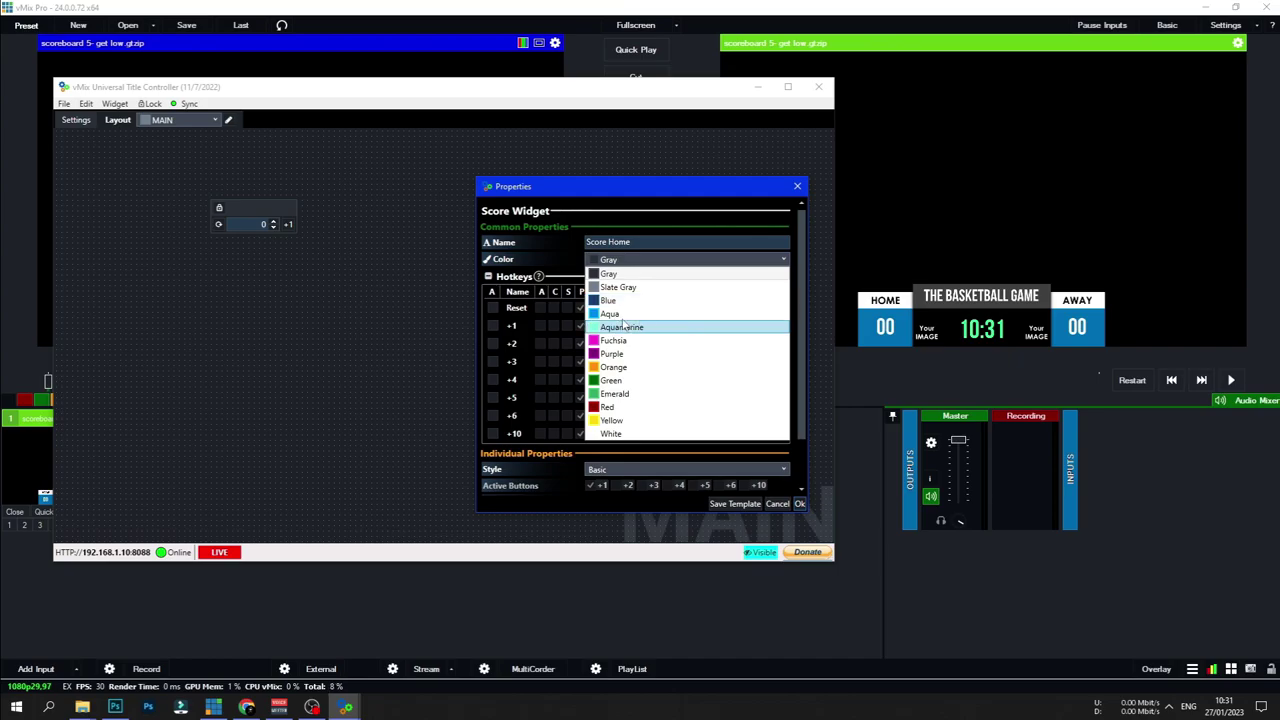
pyautogui.click(620, 314)
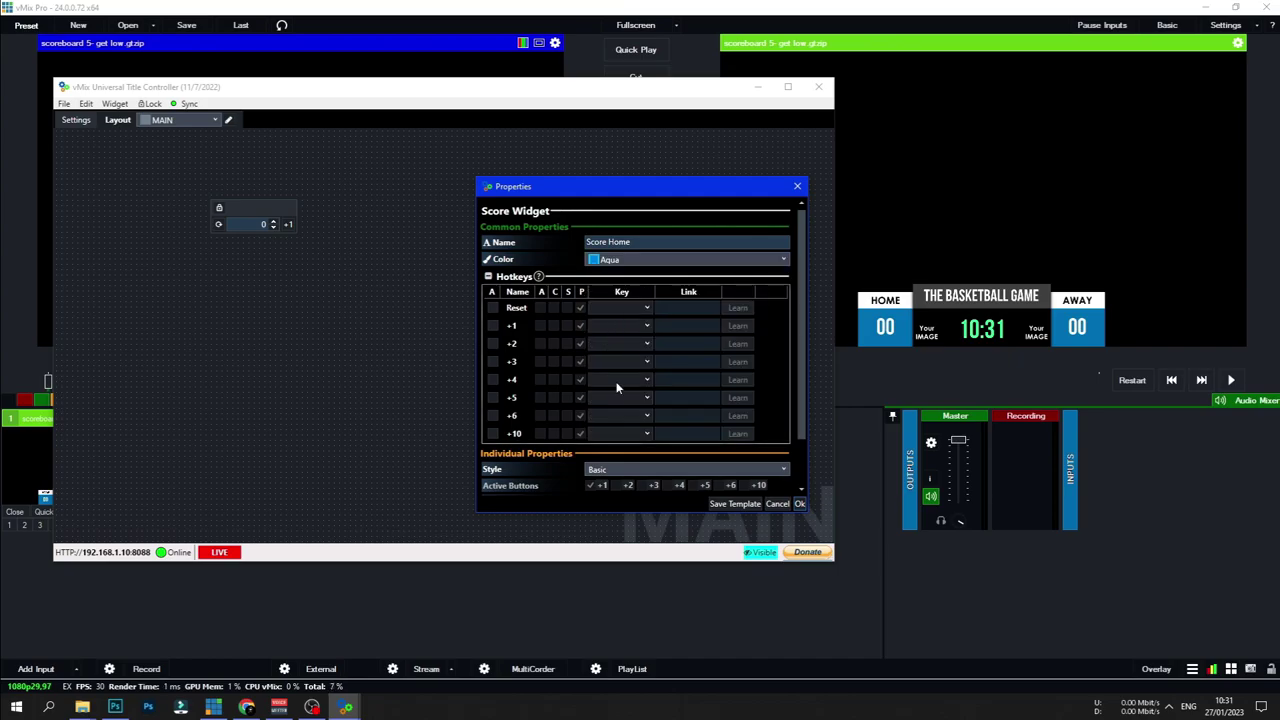
pyautogui.click(799, 504)
pyautogui.moveTo(294, 219)
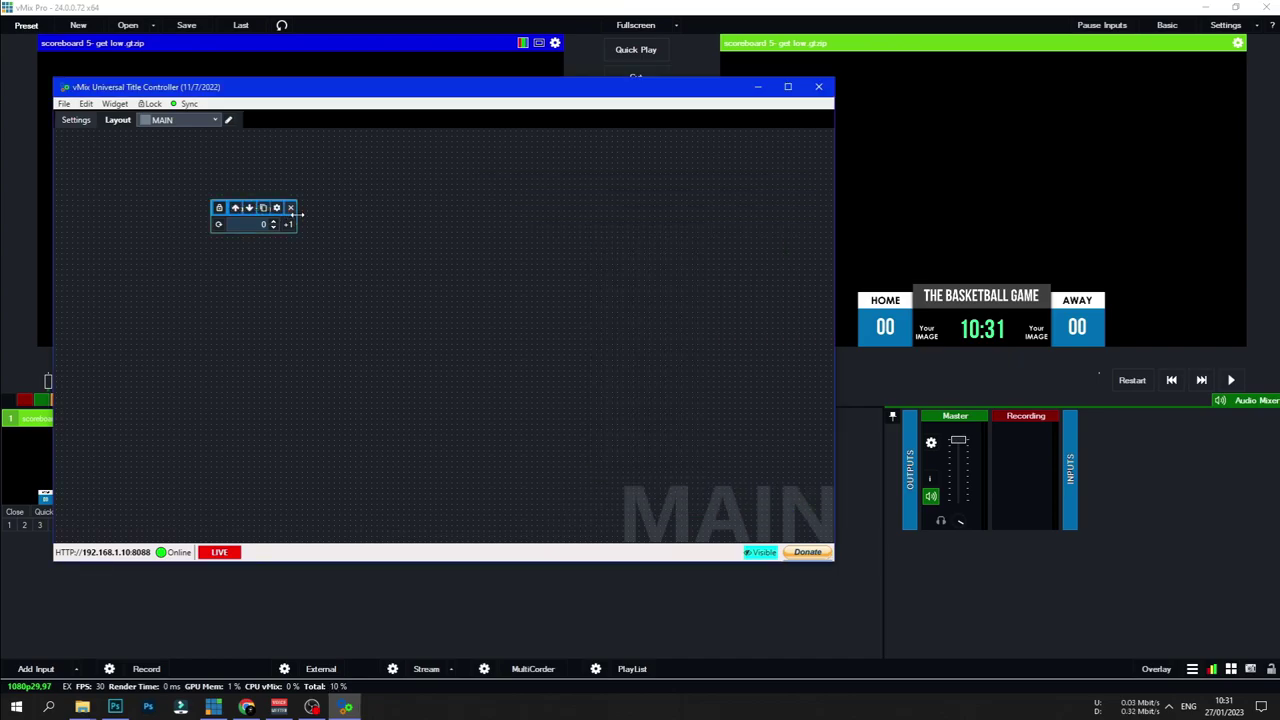
pyautogui.moveTo(309, 214); pyautogui.dragTo(344, 211)
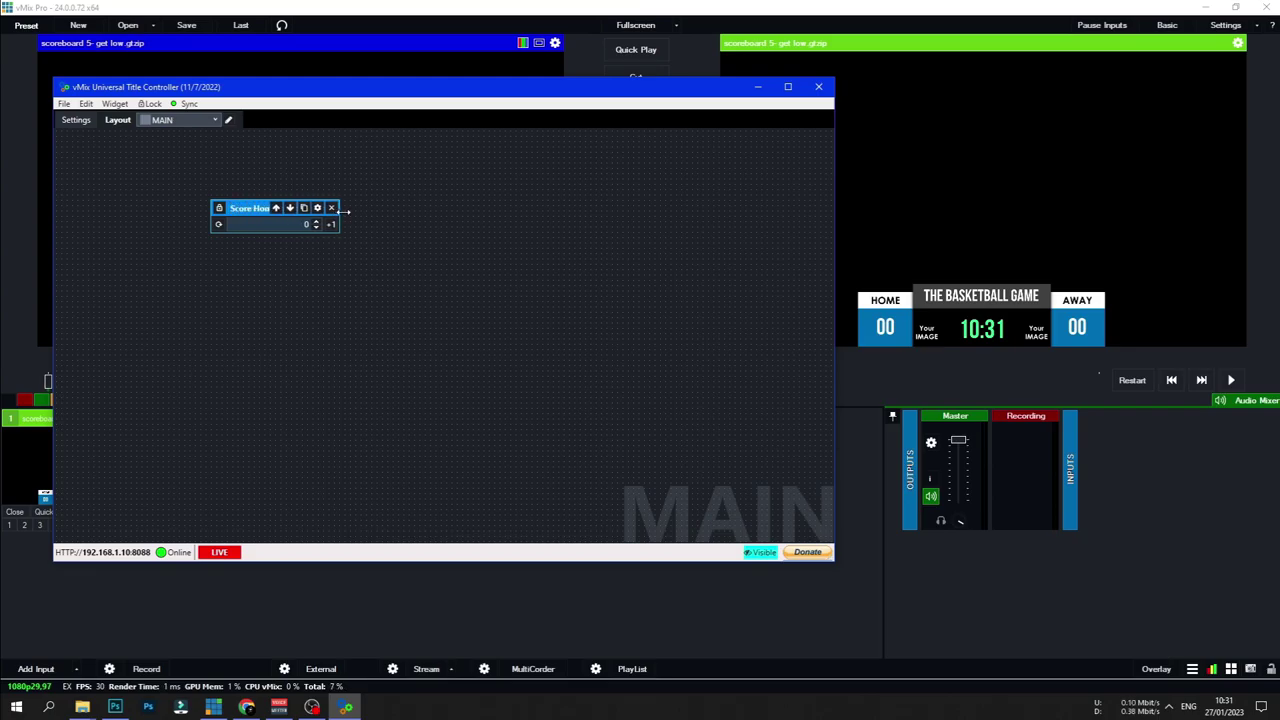
pyautogui.click(317, 208)
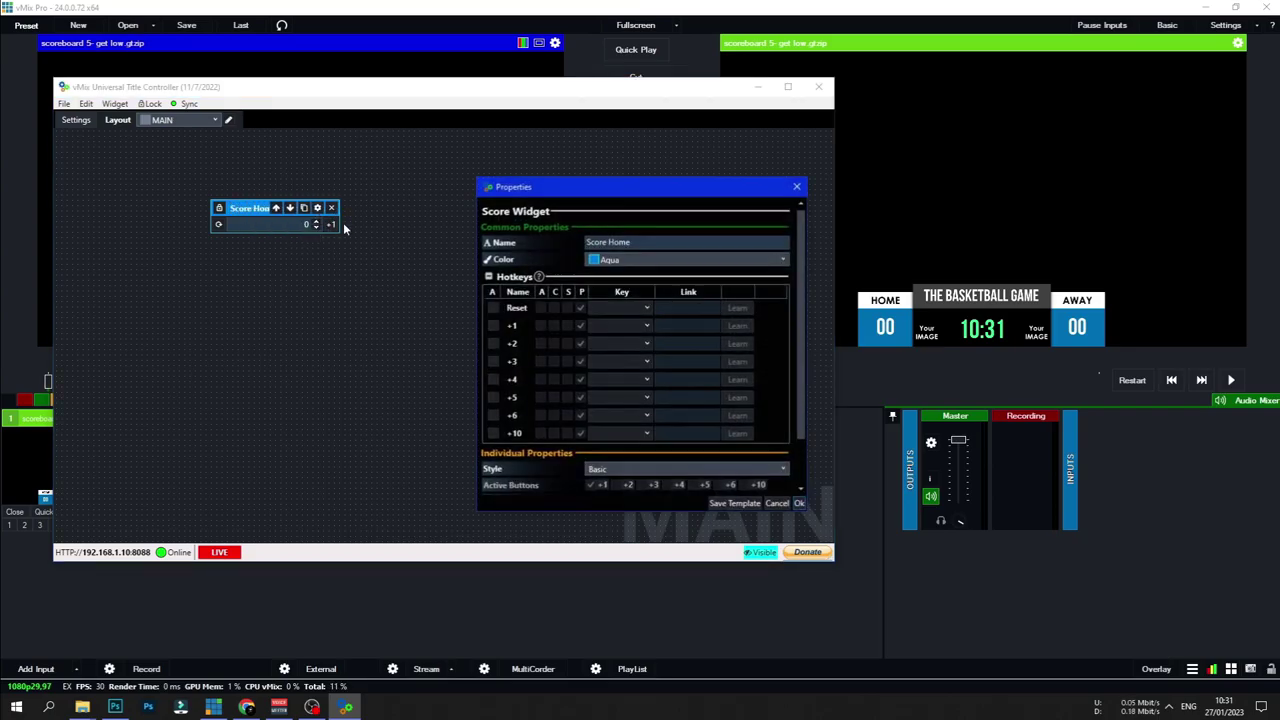
pyautogui.scroll(-2, 540, 370)
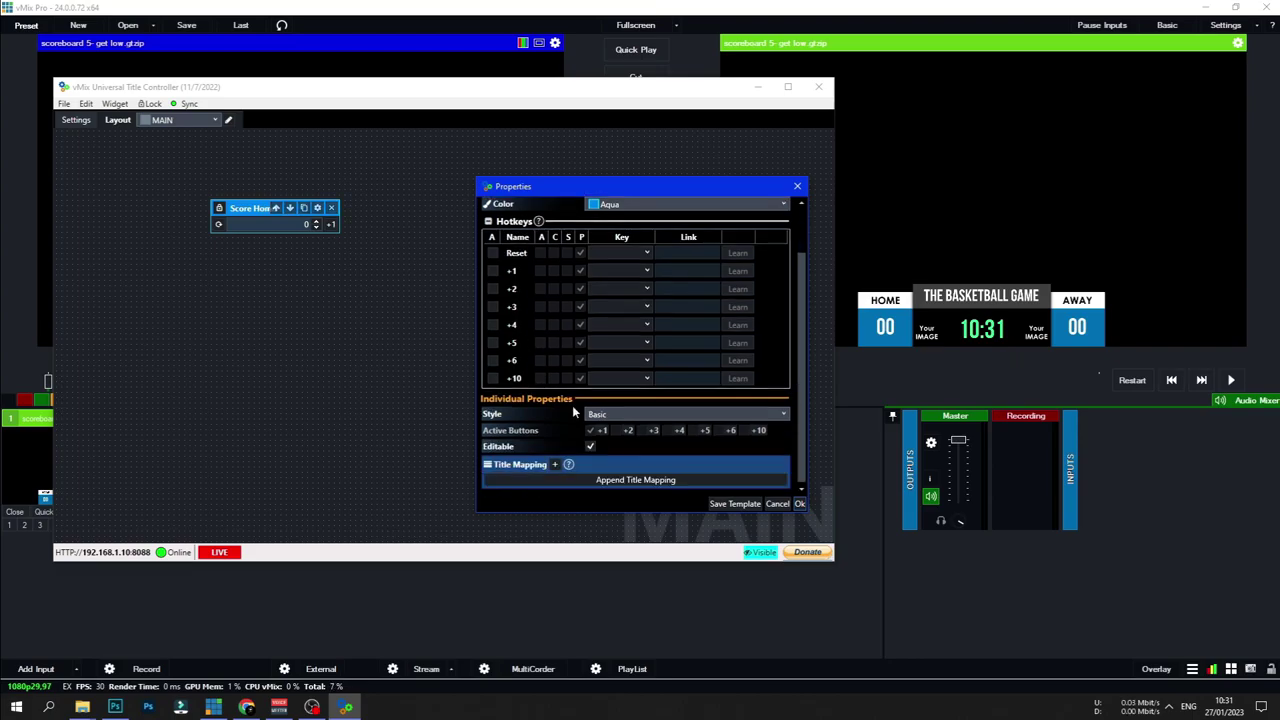
pyautogui.click(556, 466)
pyautogui.click(612, 480)
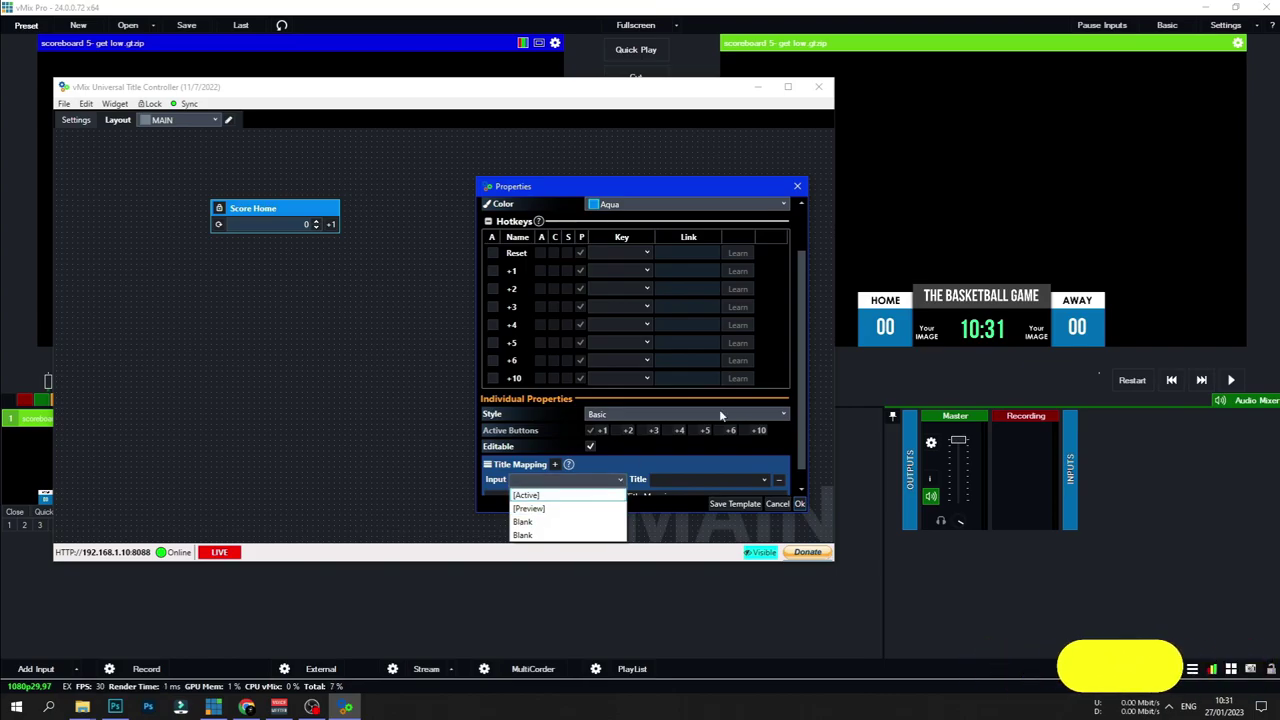
pyautogui.click(797, 188)
pyautogui.click(797, 188)
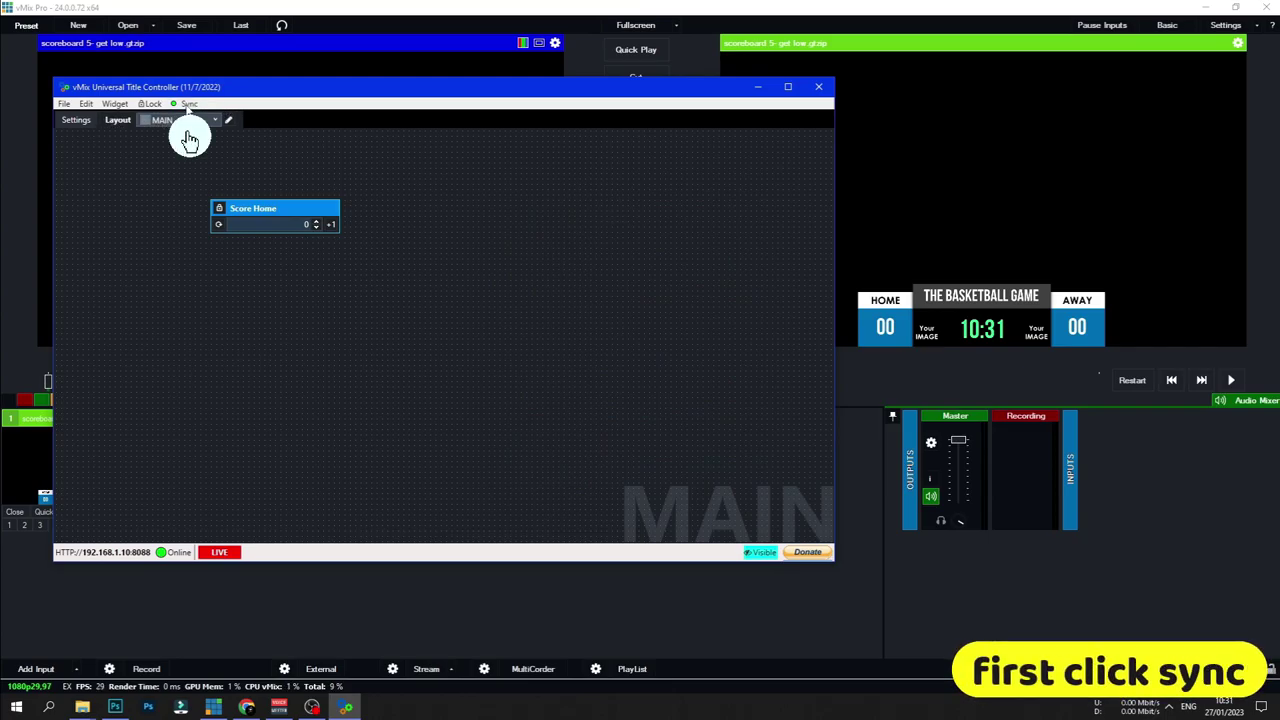
# Step: Sync the controller with vMix and map the Score Home widget to Home Score.Text of the scoreboard 5- get low.gtzip input
pyautogui.moveTo(314, 208)
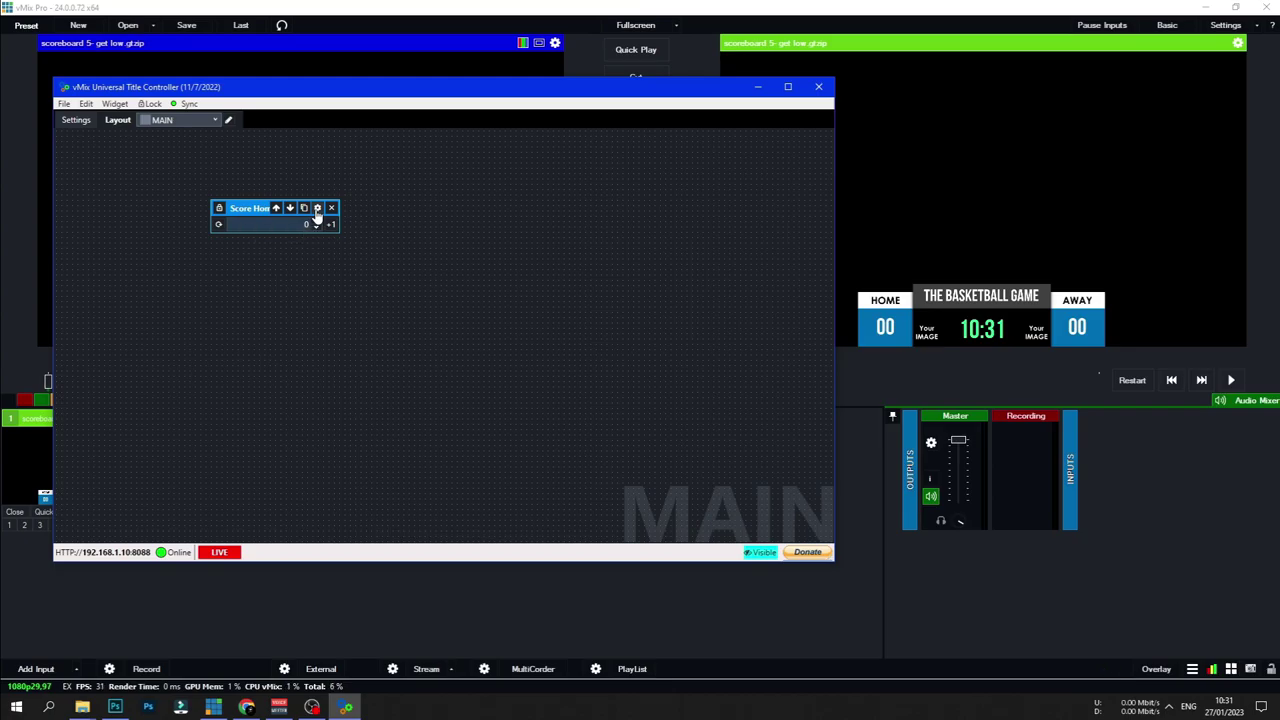
pyautogui.click(317, 208)
pyautogui.scroll(-1, 586, 430)
pyautogui.click(556, 465)
pyautogui.scroll(-1, 590, 448)
pyautogui.click(616, 463)
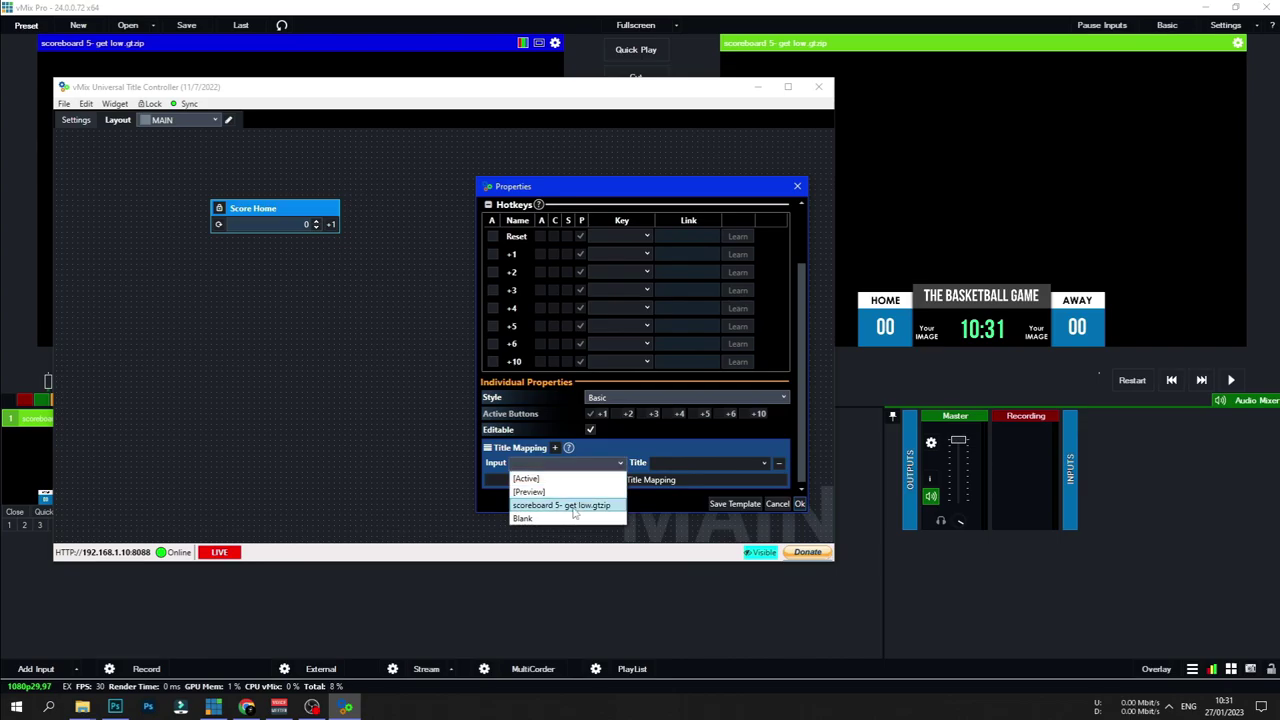
pyautogui.click(575, 507)
pyautogui.click(760, 464)
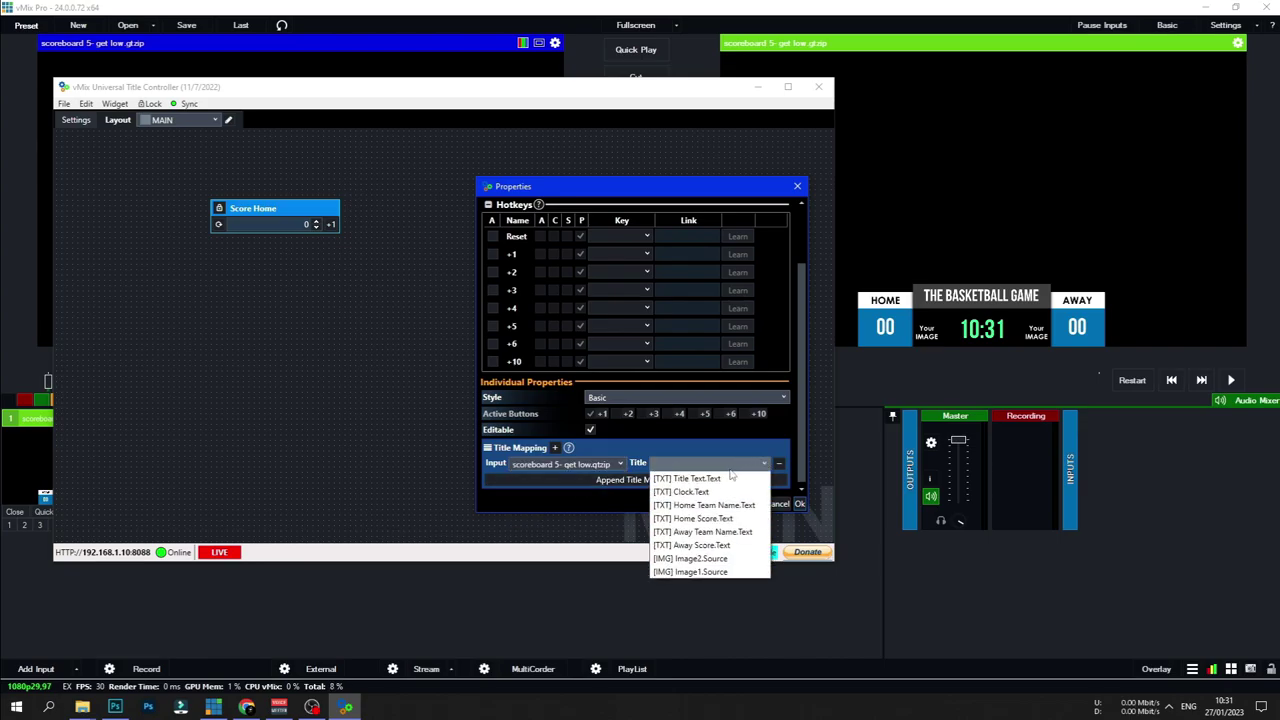
pyautogui.click(737, 521)
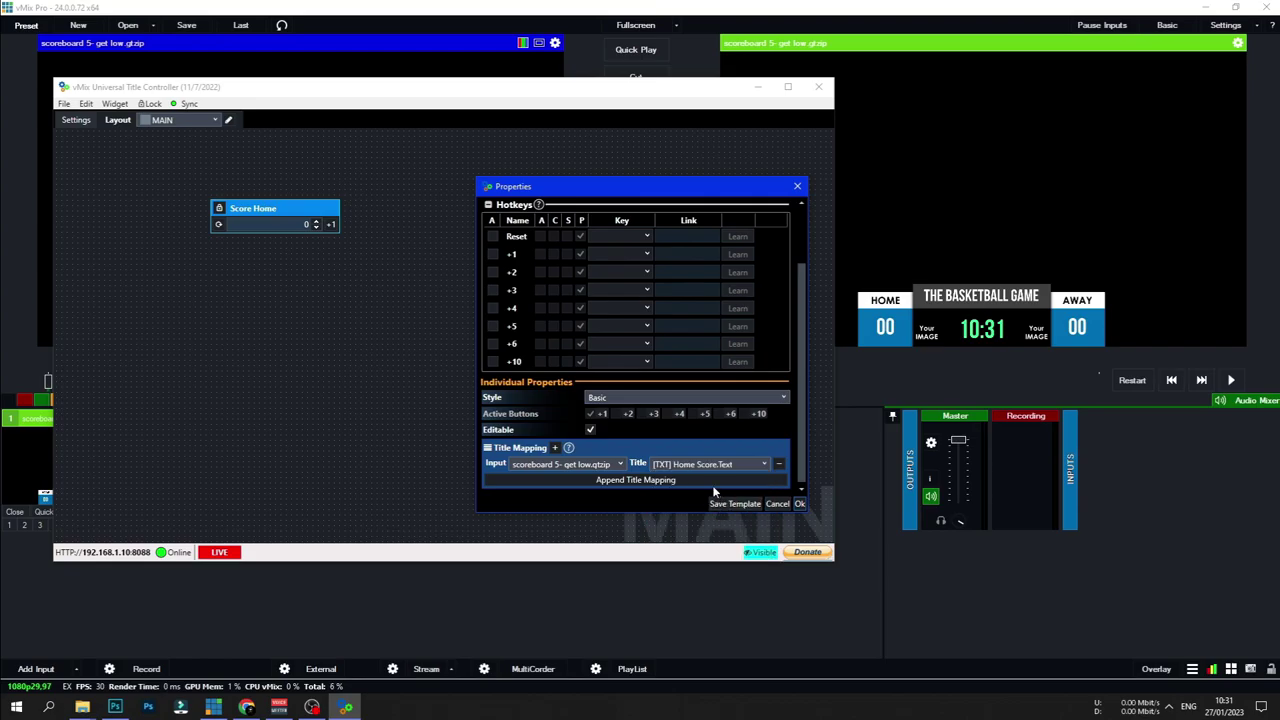
# Step: Enable the +1, +2 and +3 hotkeys of the Score Home widget as NumPad1, NumPad2 and NumPad3, and apply the properties
pyautogui.scroll(3, 535, 316)
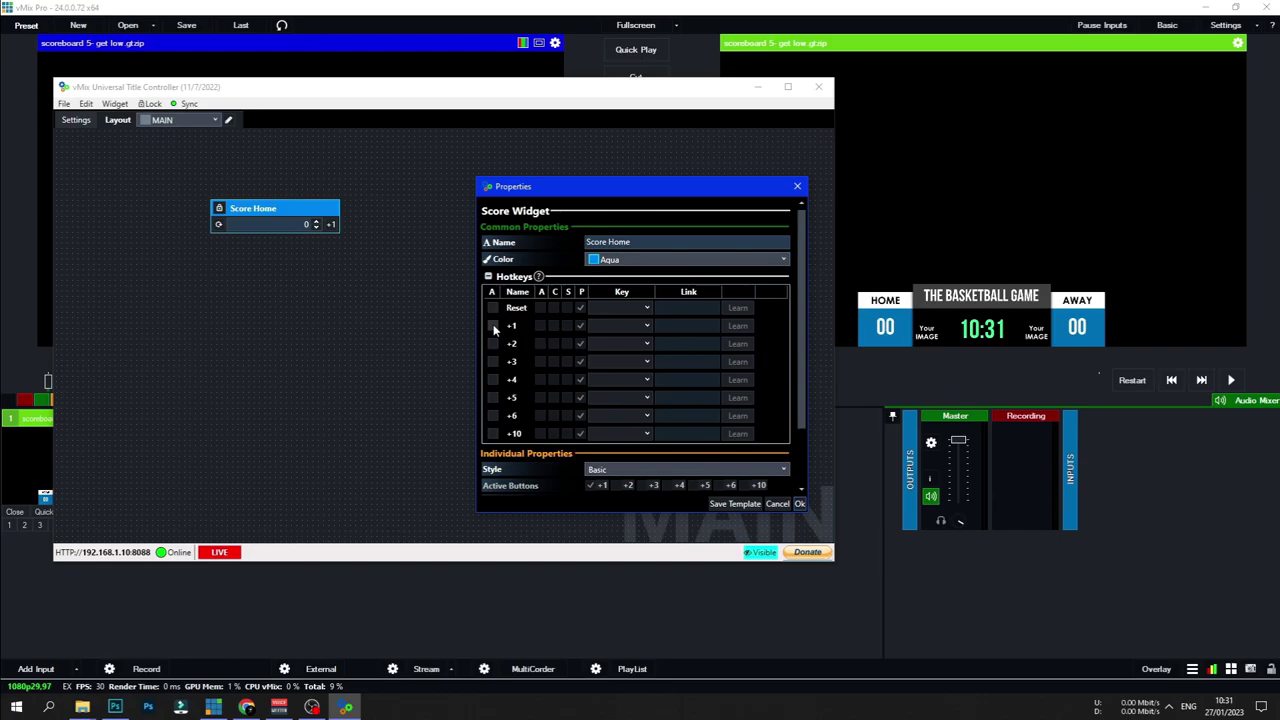
pyautogui.click(493, 325)
pyautogui.click(737, 325)
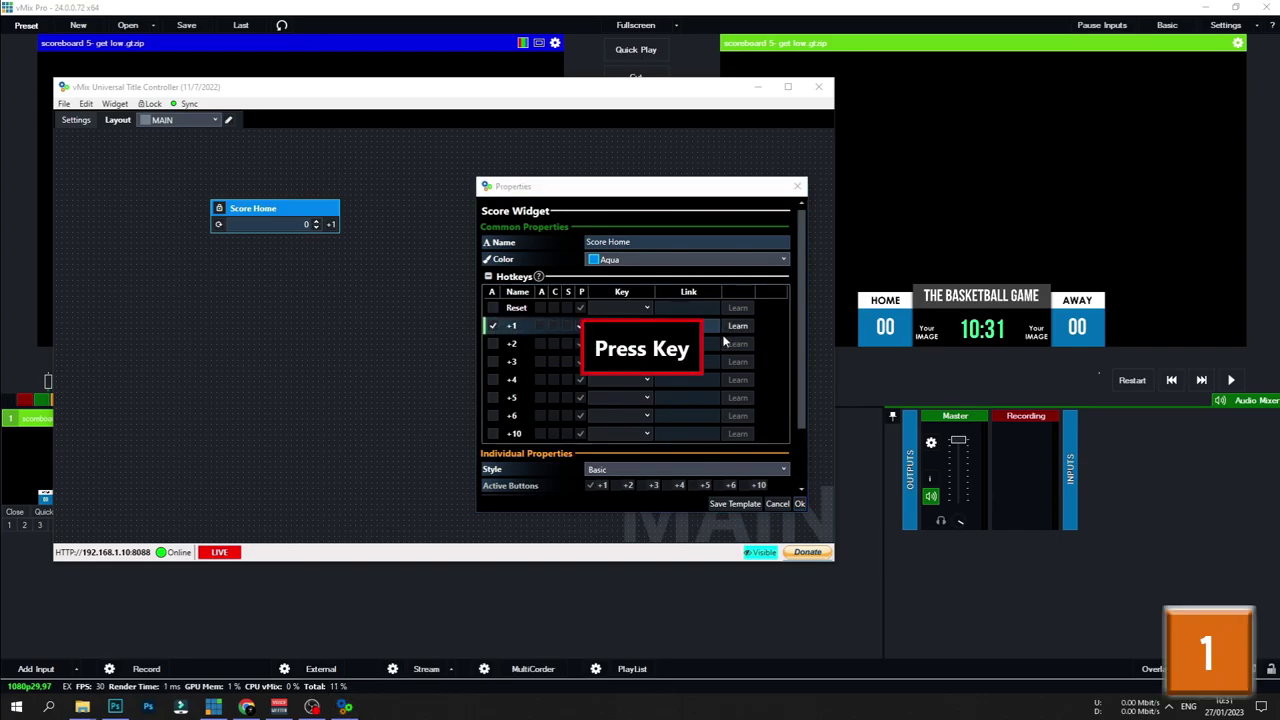
pyautogui.press('KP_1')
pyautogui.click(493, 343)
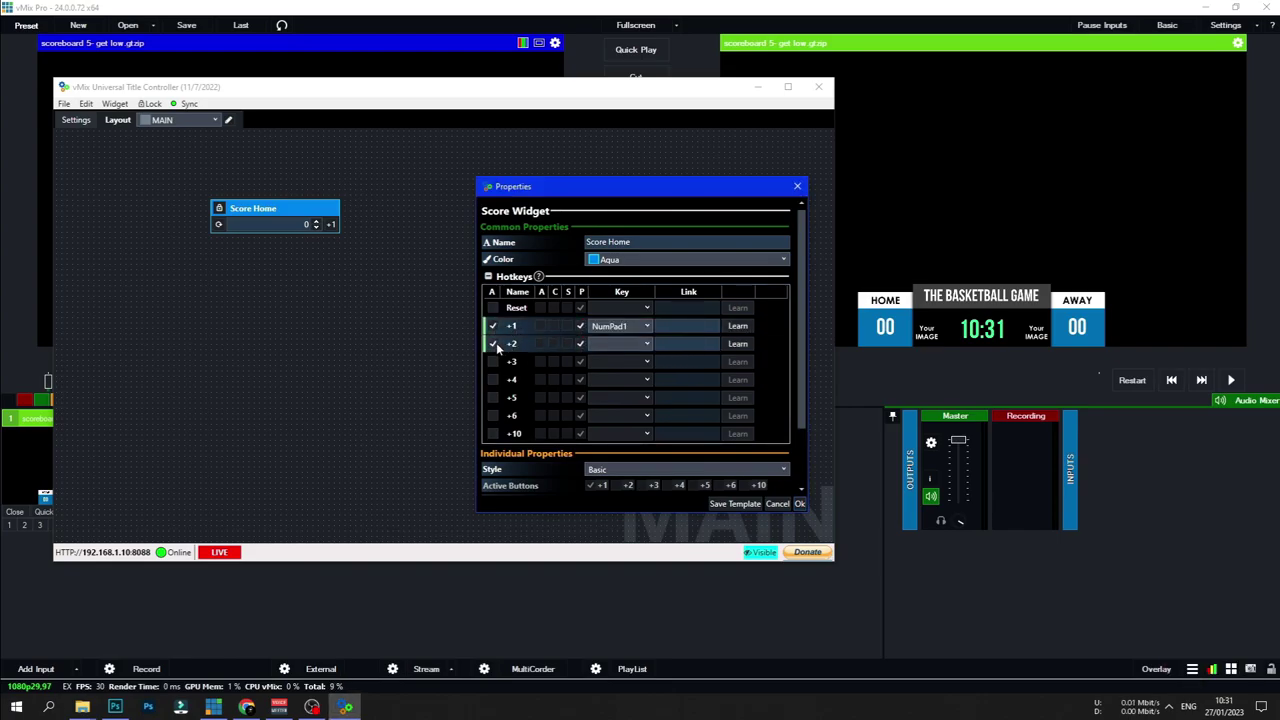
pyautogui.click(730, 345)
pyautogui.press('KP_2')
pyautogui.click(493, 361)
pyautogui.click(733, 362)
pyautogui.press('KP_3')
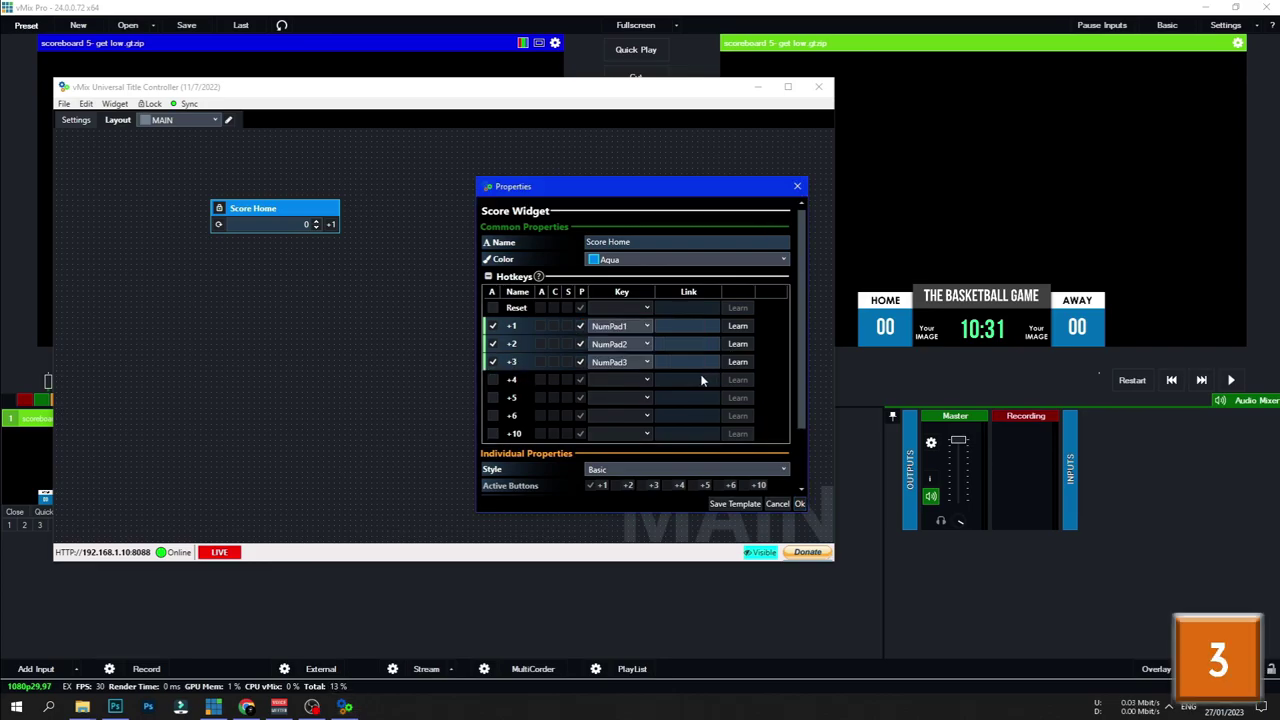
pyautogui.click(799, 504)
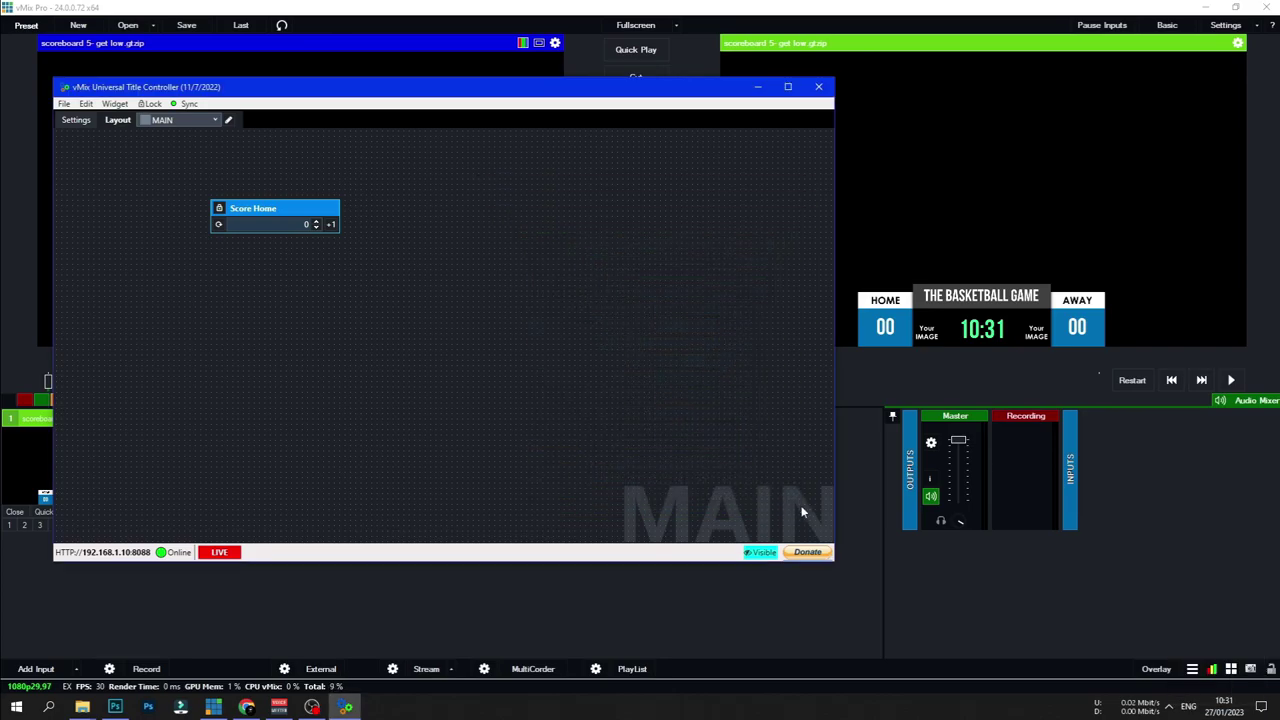
# Step: Test the Score Home hotkeys NumPad1, NumPad2 and NumPad3, and reset the home score
pyautogui.press('KP_1')
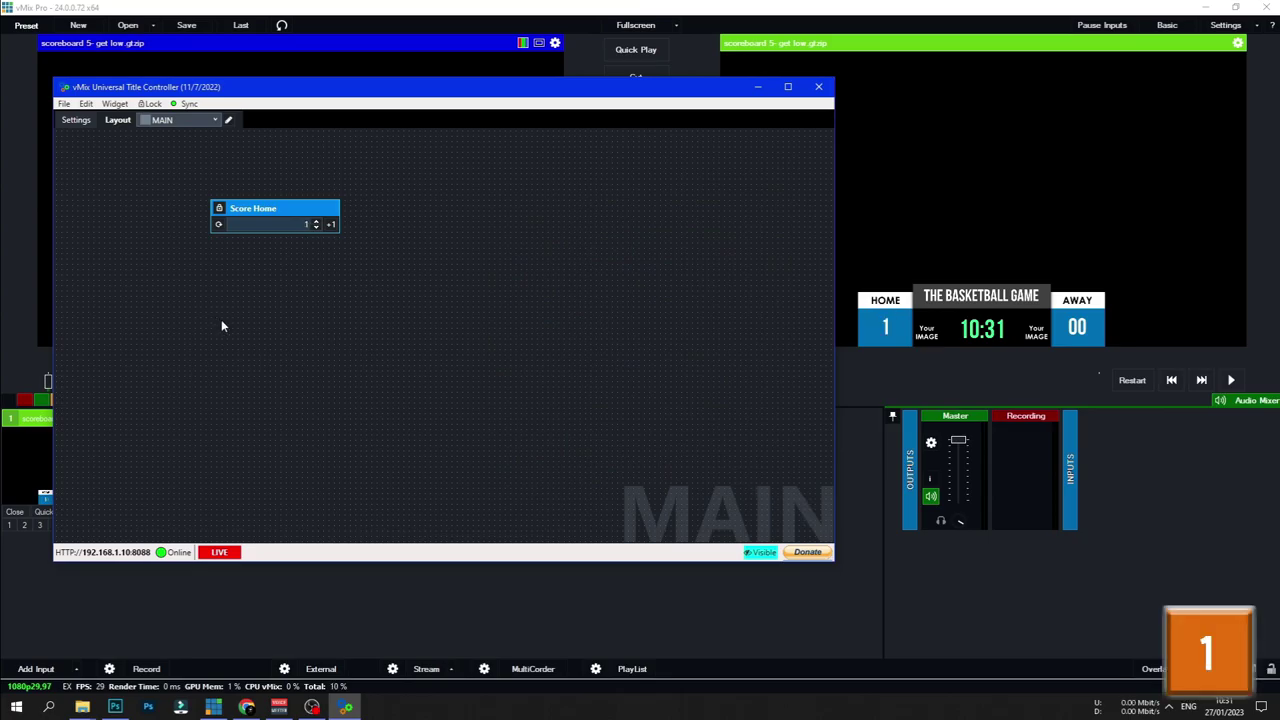
pyautogui.press('KP_2')
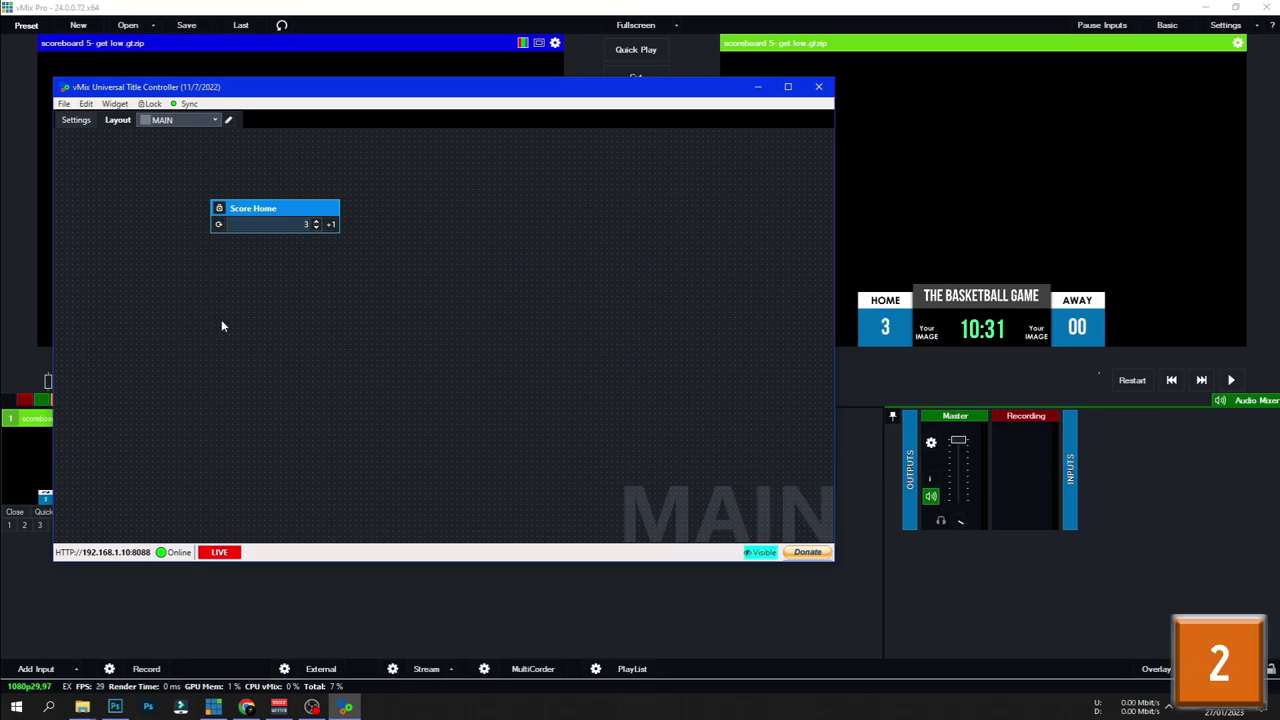
pyautogui.press('KP_3')
pyautogui.press('KP_3')
pyautogui.press('KP_2')
pyautogui.press('KP_1')
pyautogui.click(219, 225)
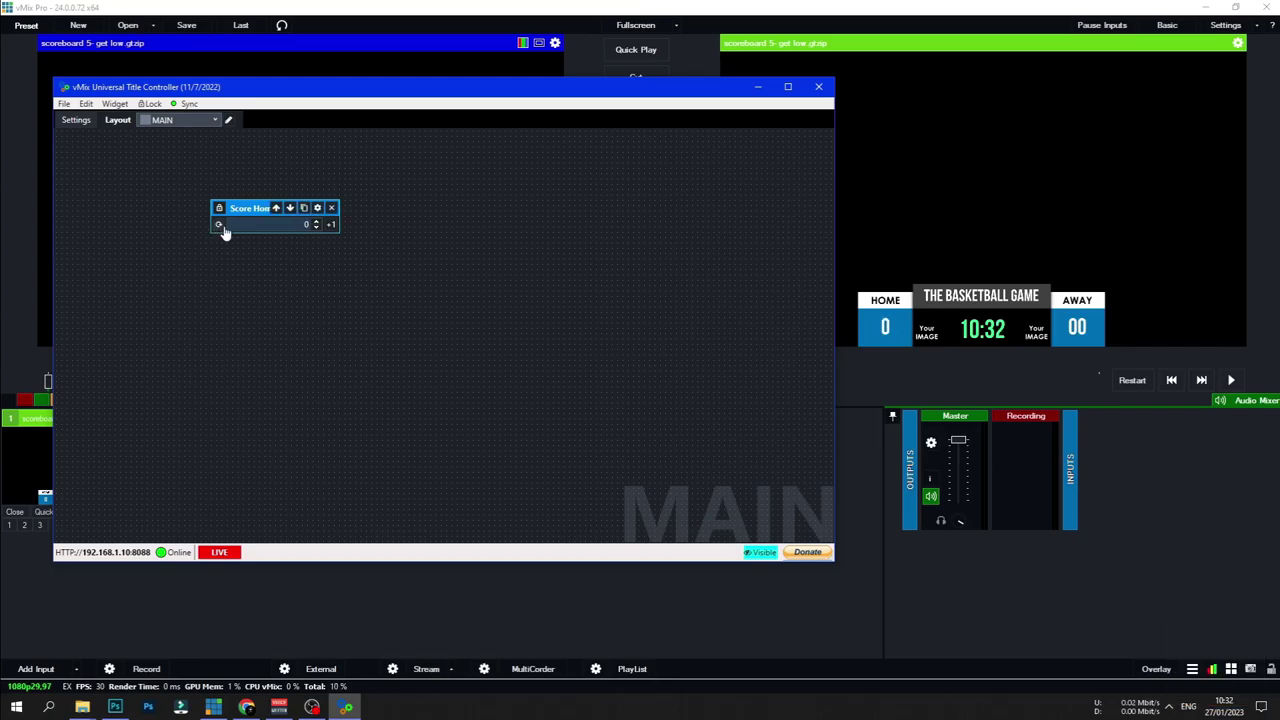
# Step: Add a second Score widget to the MAIN layout, named "Score Away" with the Red color
pyautogui.rightClick(340, 219)
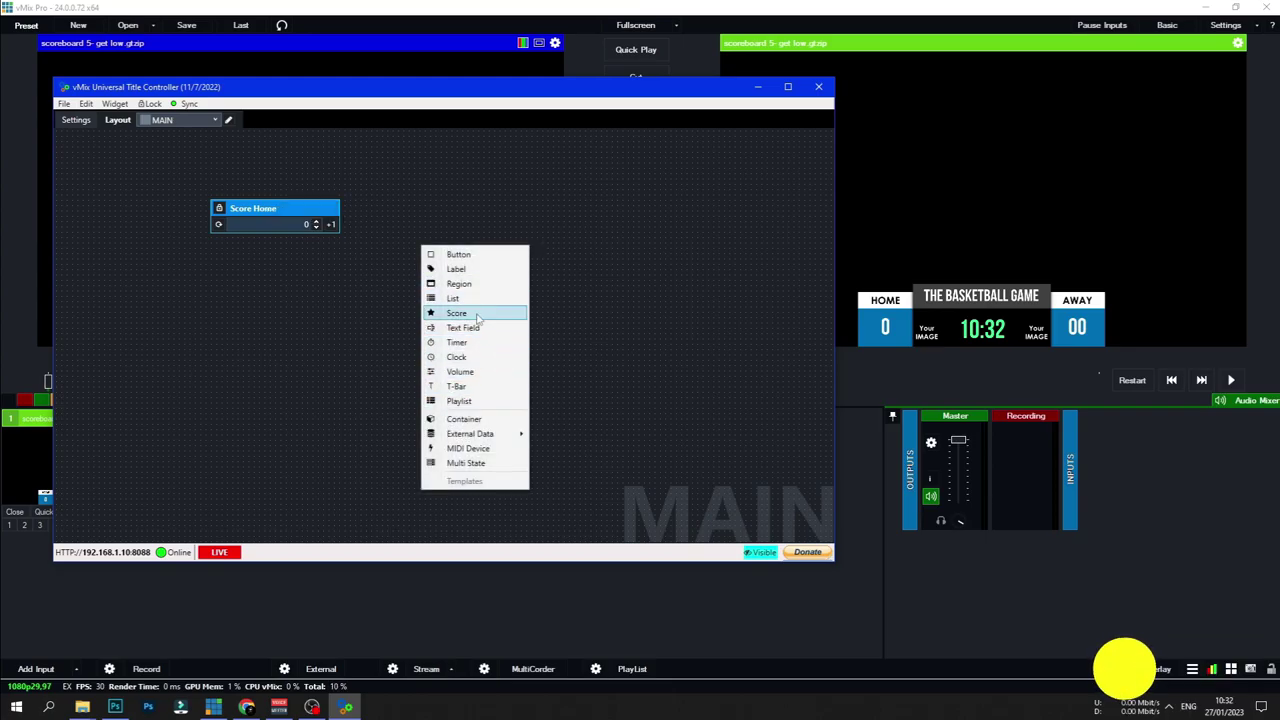
pyautogui.click(477, 312)
pyautogui.click(606, 242)
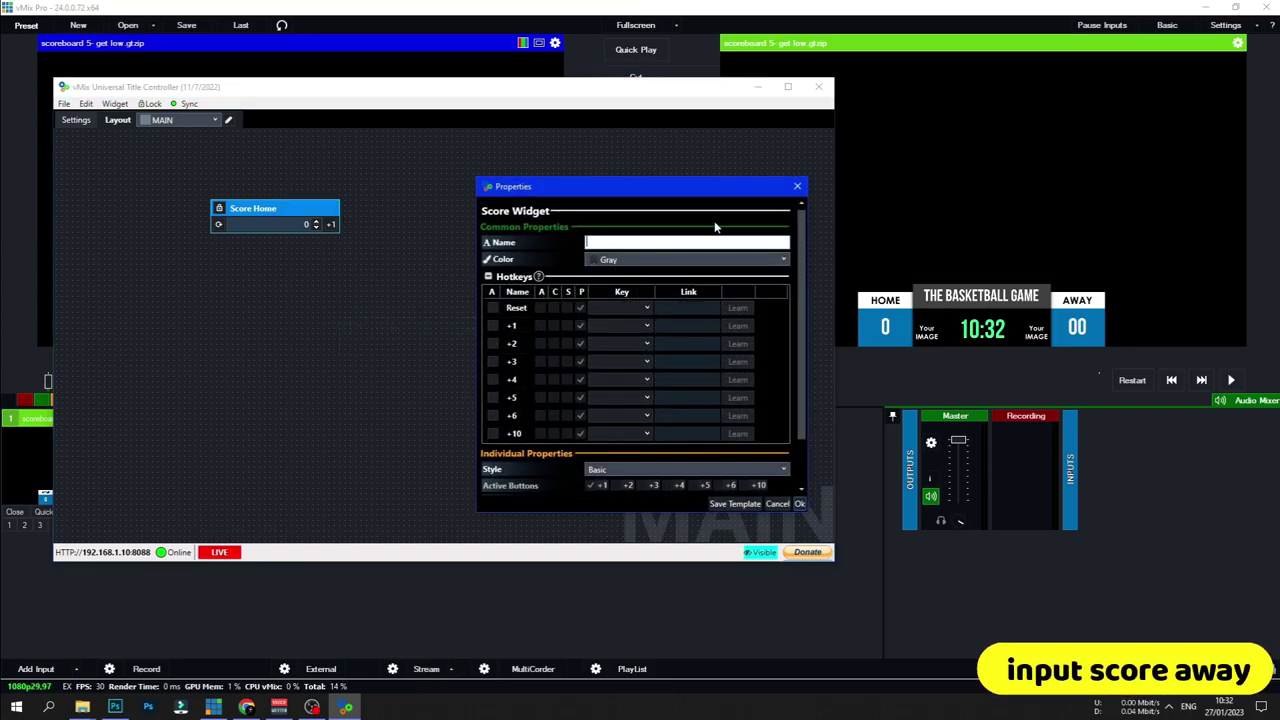
pyautogui.write('Score Away')
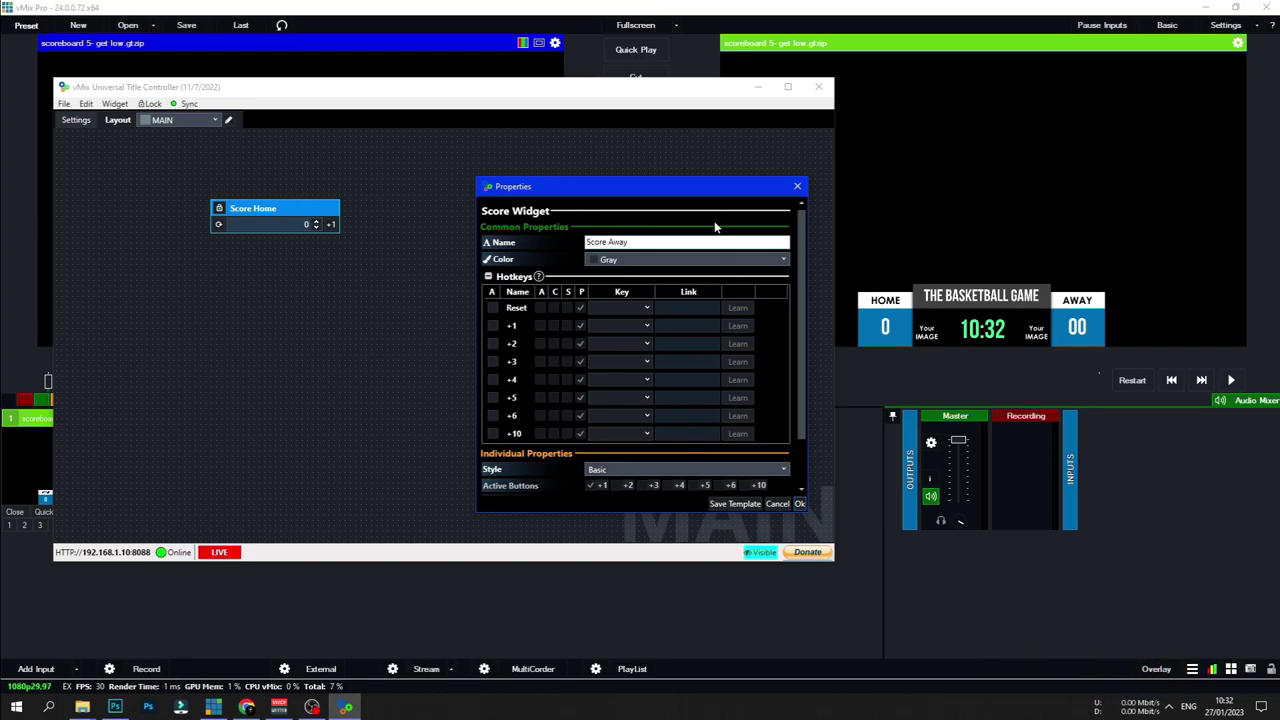
pyautogui.click(700, 259)
pyautogui.click(612, 410)
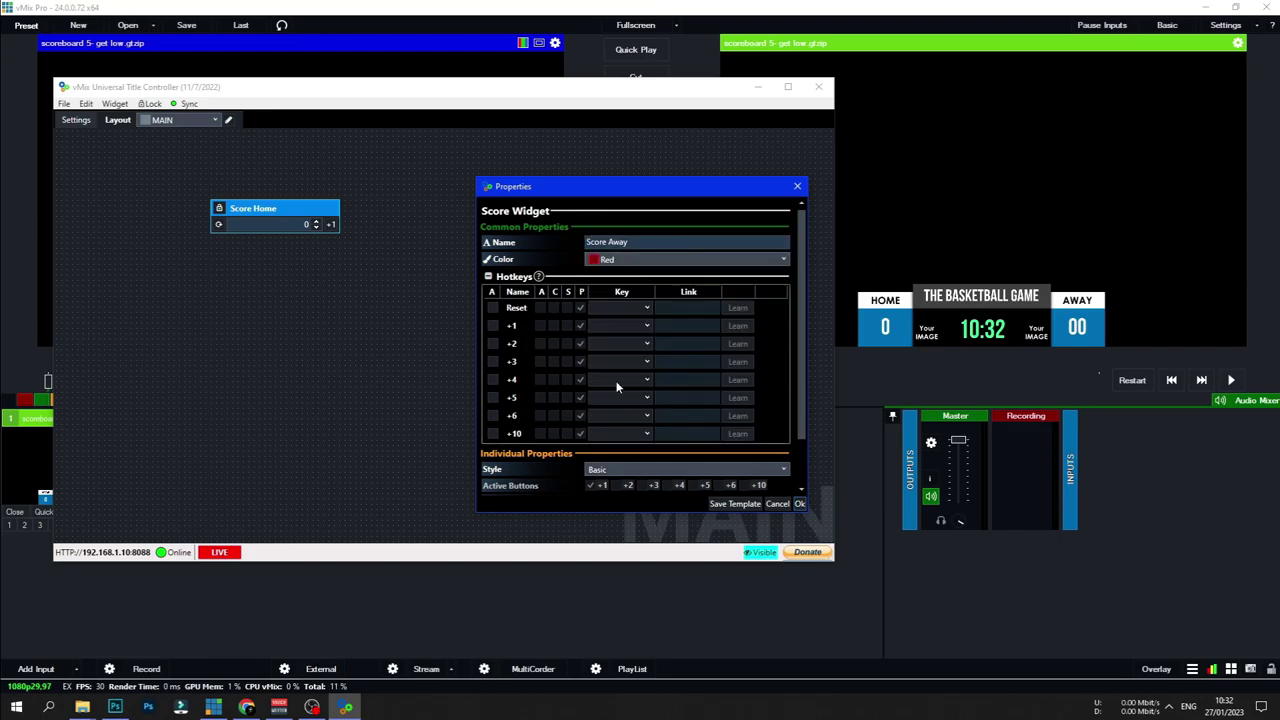
# Step: Enable the +1, +2 and +3 hotkeys of the Score Away widget as NumPad4, NumPad5 and NumPad6
pyautogui.click(492, 326)
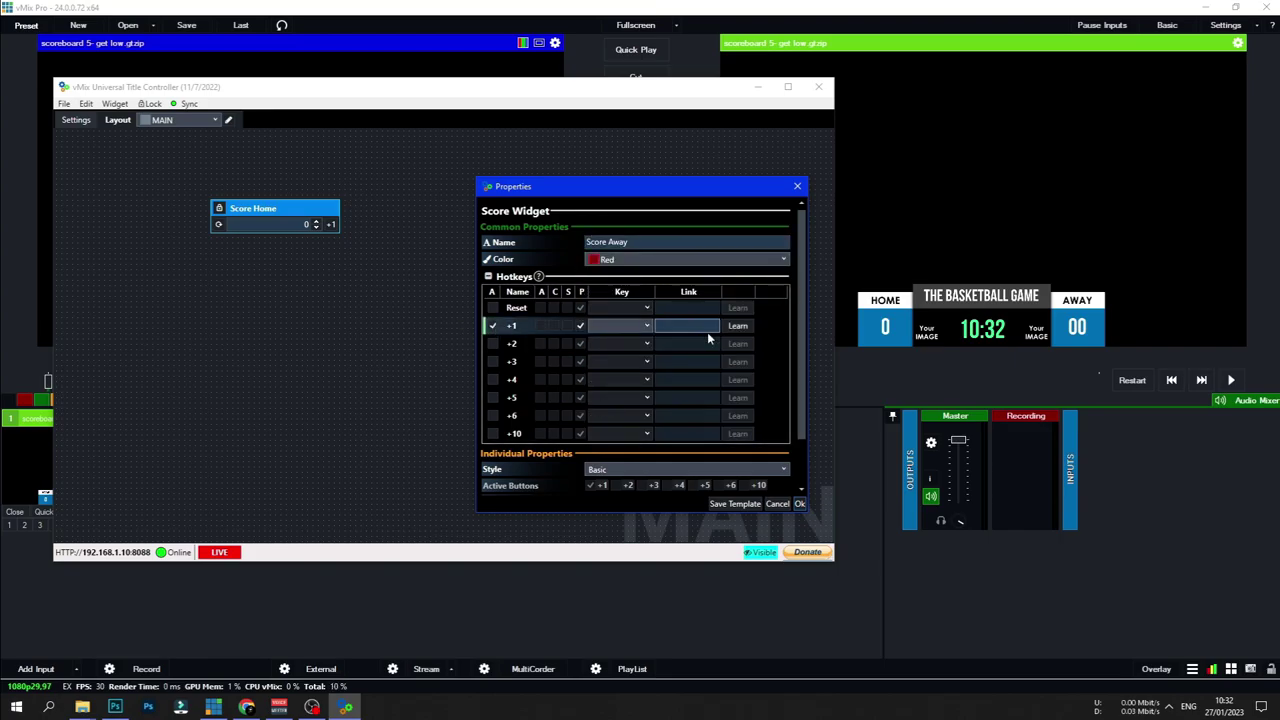
pyautogui.click(738, 327)
pyautogui.press('4')
pyautogui.click(492, 344)
pyautogui.click(737, 344)
pyautogui.press('5')
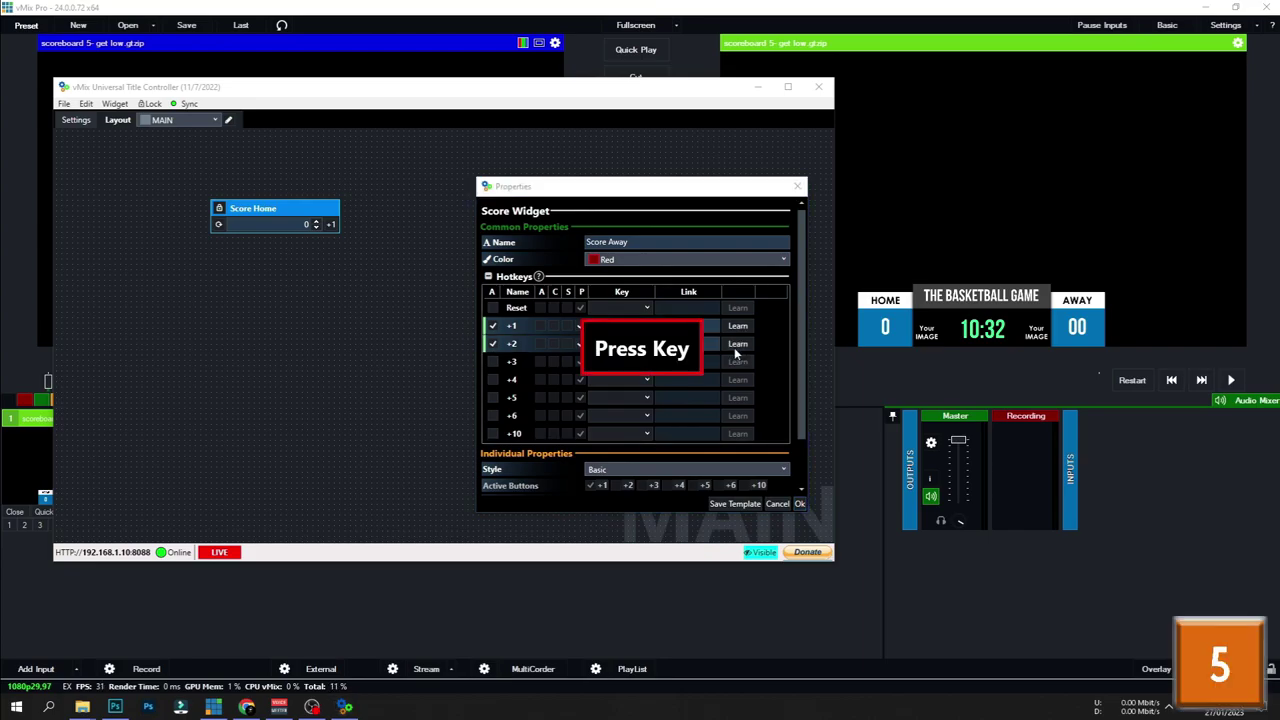
pyautogui.click(492, 361)
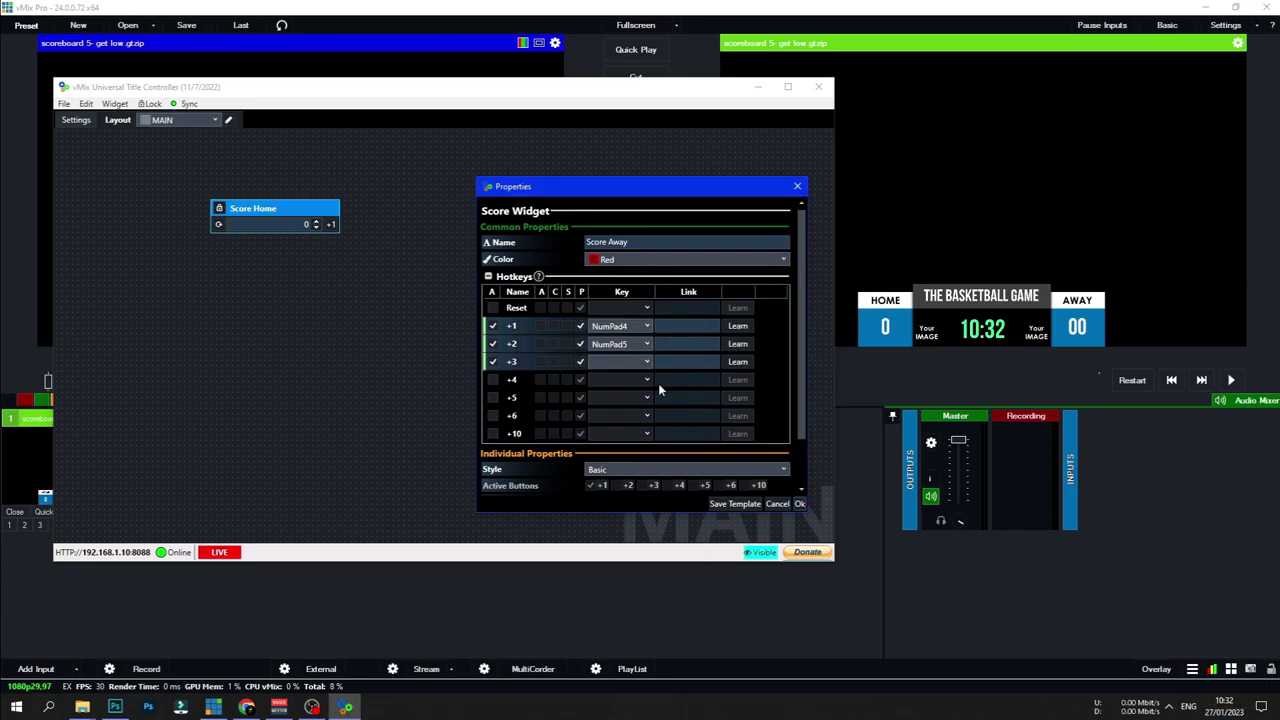
pyautogui.click(740, 362)
pyautogui.press('6')
# Step: Map the Score Away widget to Away Score.Text of the scoreboard 5- get low.gtzip input and apply the properties
pyautogui.scroll(-2, 632, 395)
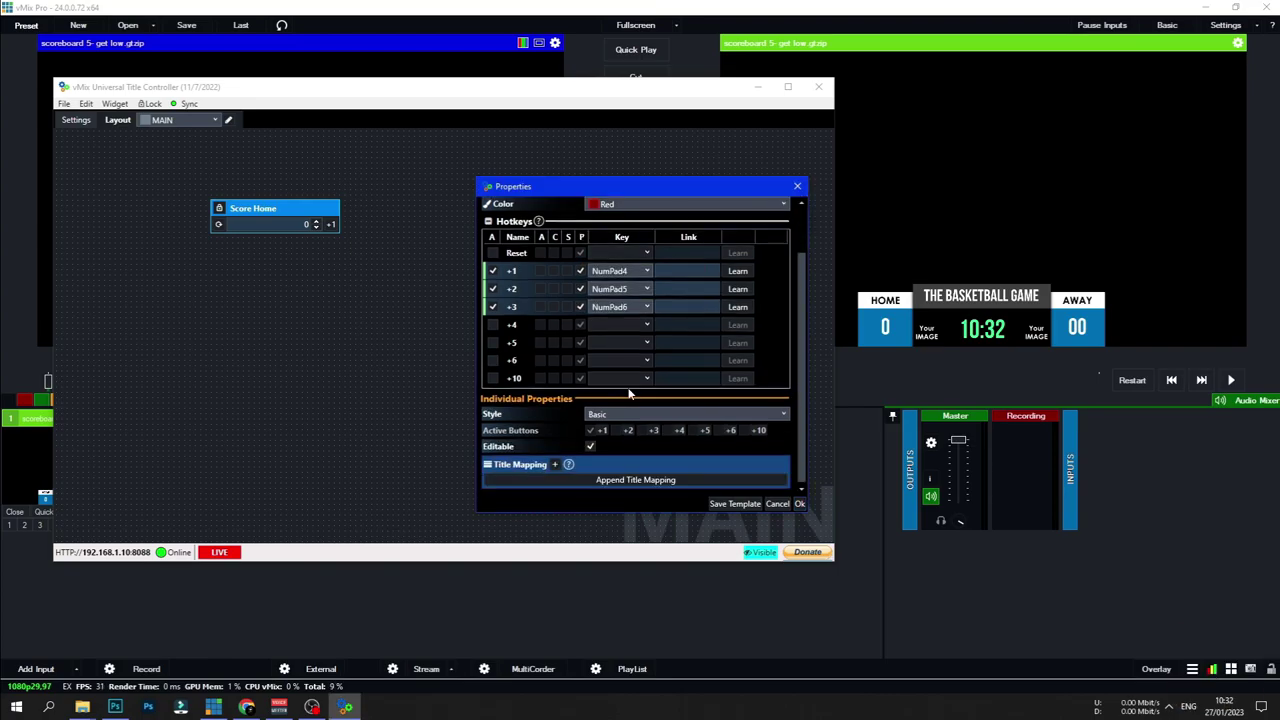
pyautogui.click(555, 479)
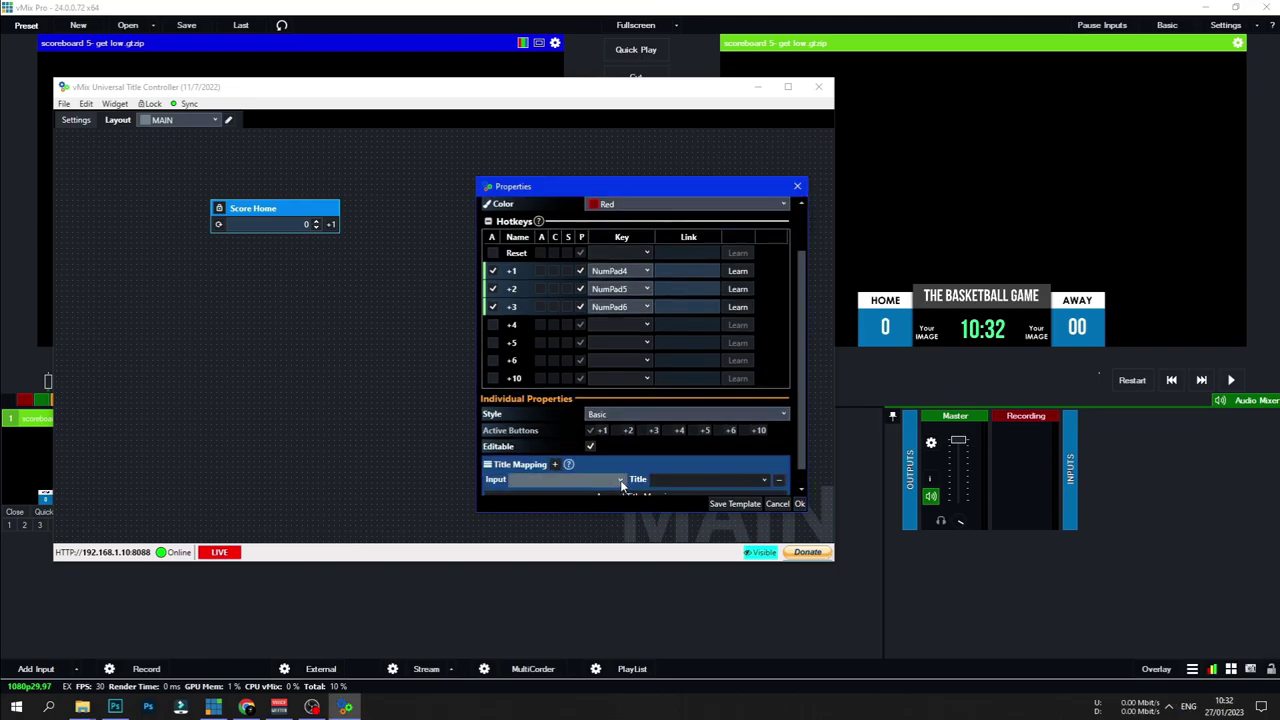
pyautogui.click(607, 481)
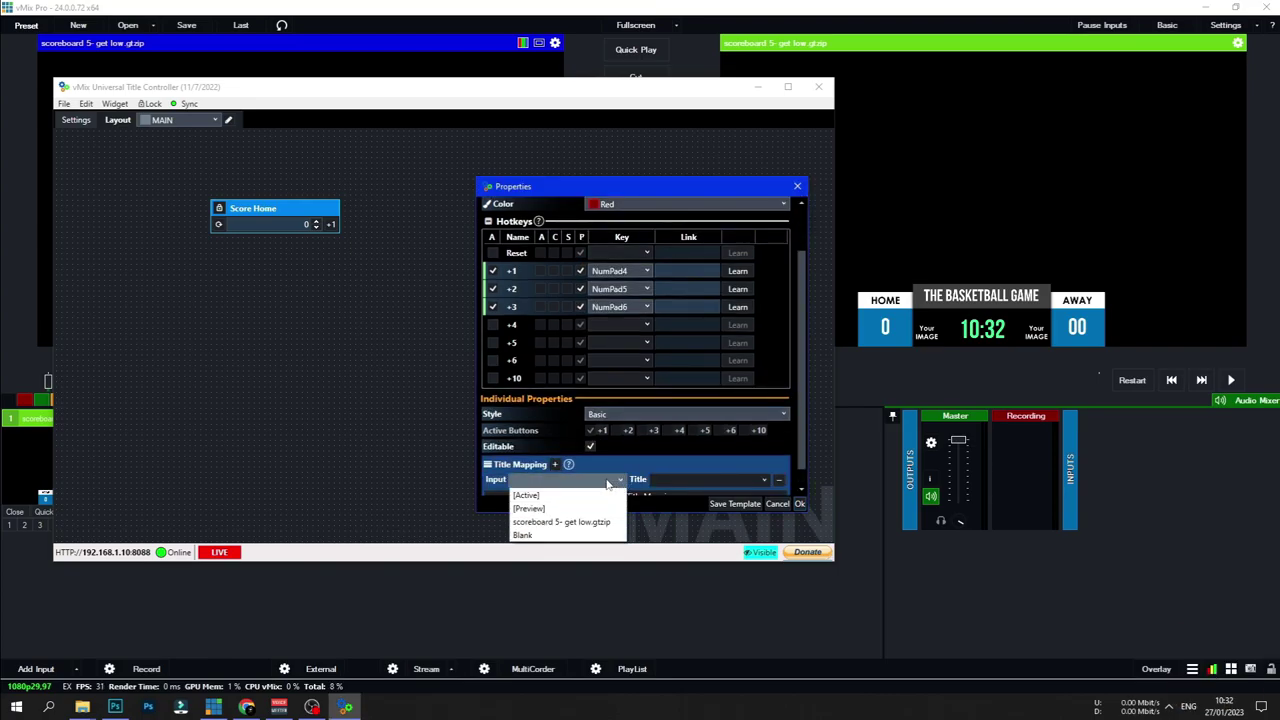
pyautogui.click(568, 522)
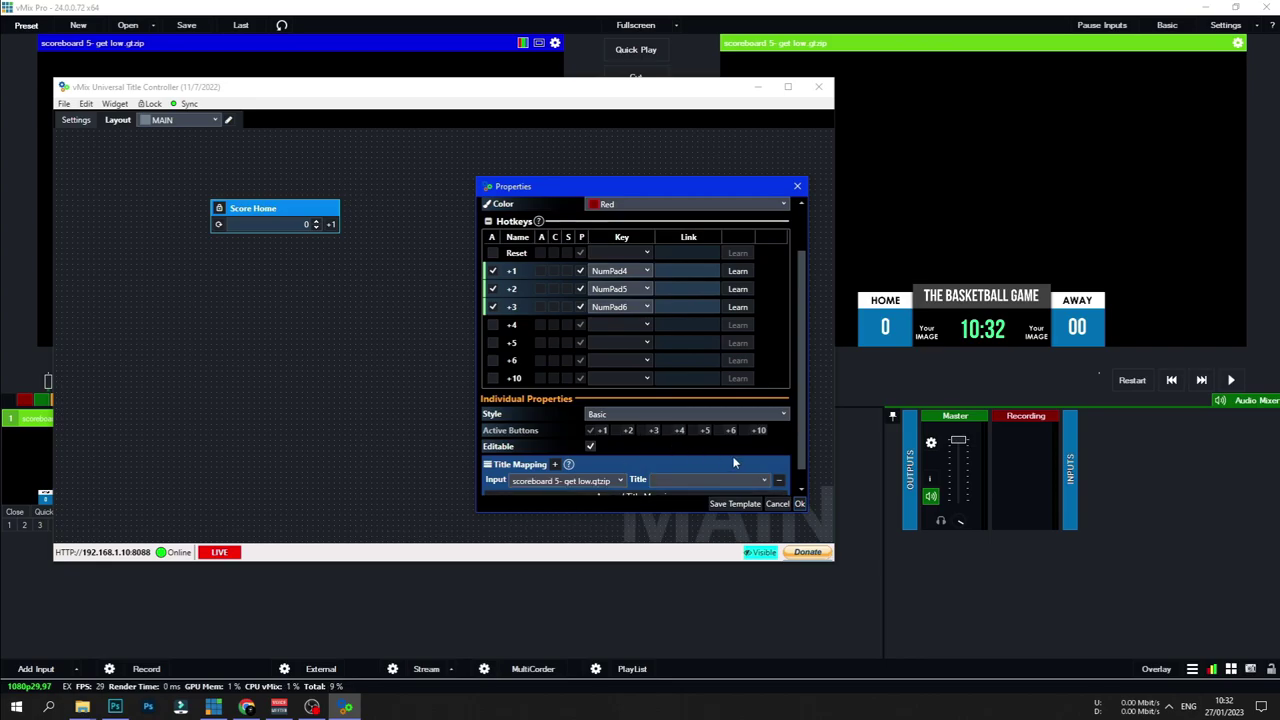
pyautogui.click(764, 481)
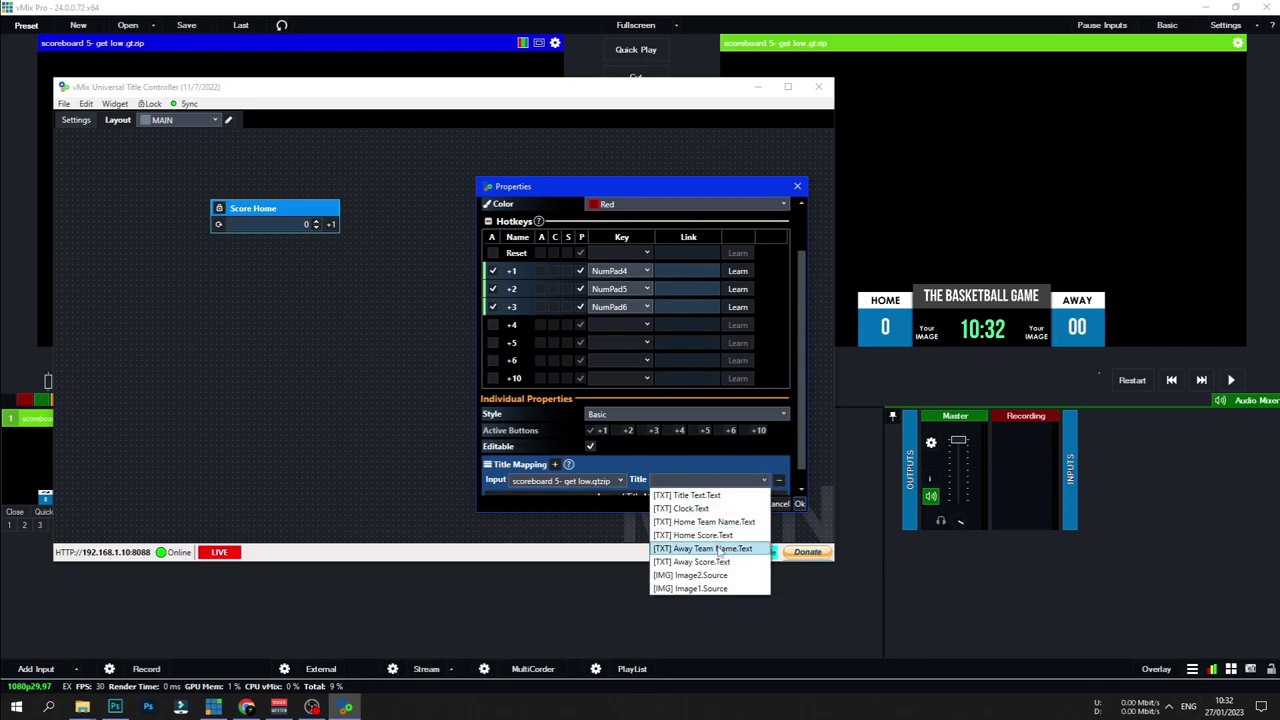
pyautogui.click(716, 564)
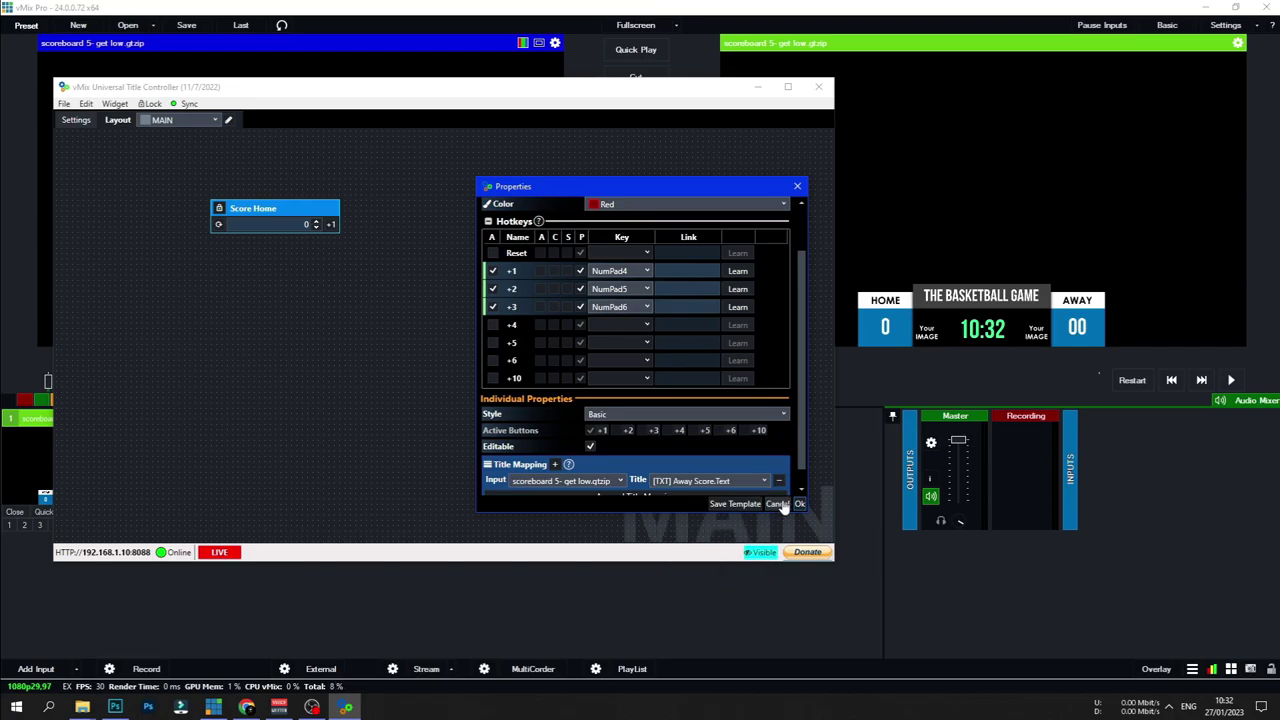
pyautogui.click(799, 504)
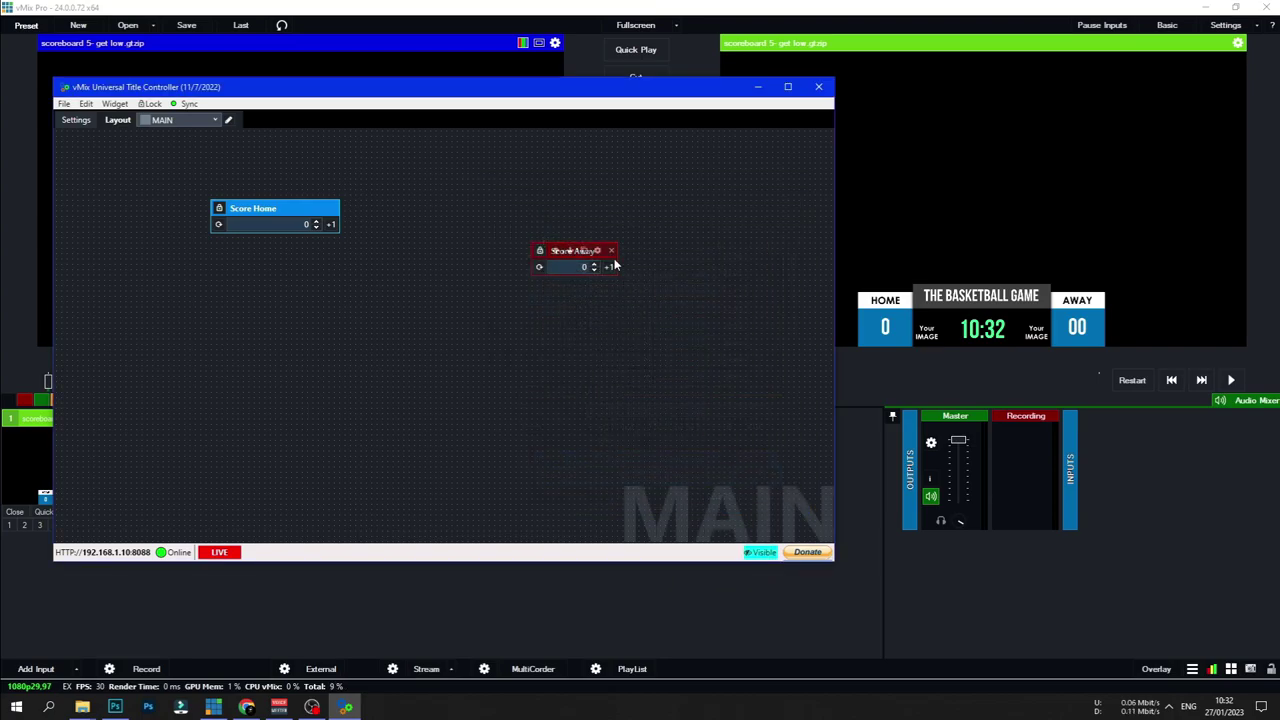
# Step: Widen the Score Away widget to match Score Home and align it level with that widget
pyautogui.moveTo(617, 269); pyautogui.dragTo(657, 268)
pyautogui.moveTo(576, 256); pyautogui.dragTo(564, 212)
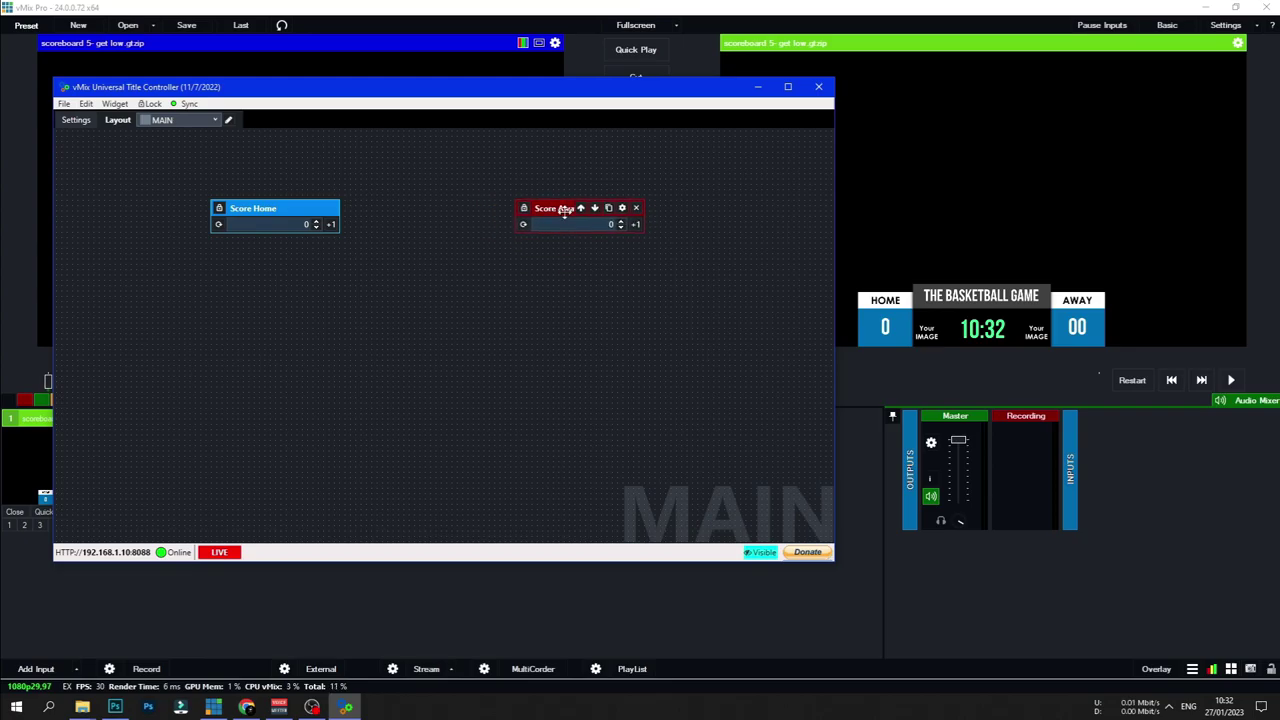
# Step: Test the away hotkeys NumPad4, NumPad5 and NumPad6 and the home +1 hotkey, and reset both scores
pyautogui.press('4')
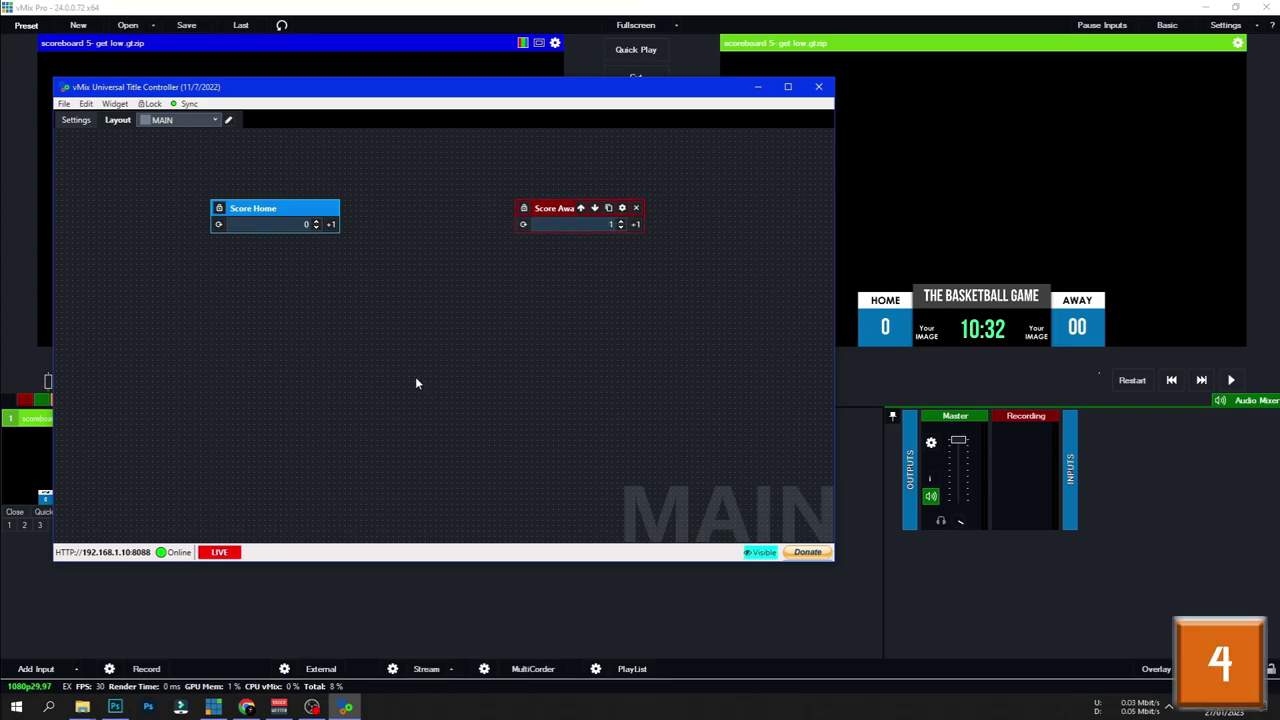
pyautogui.press('5')
pyautogui.press('6')
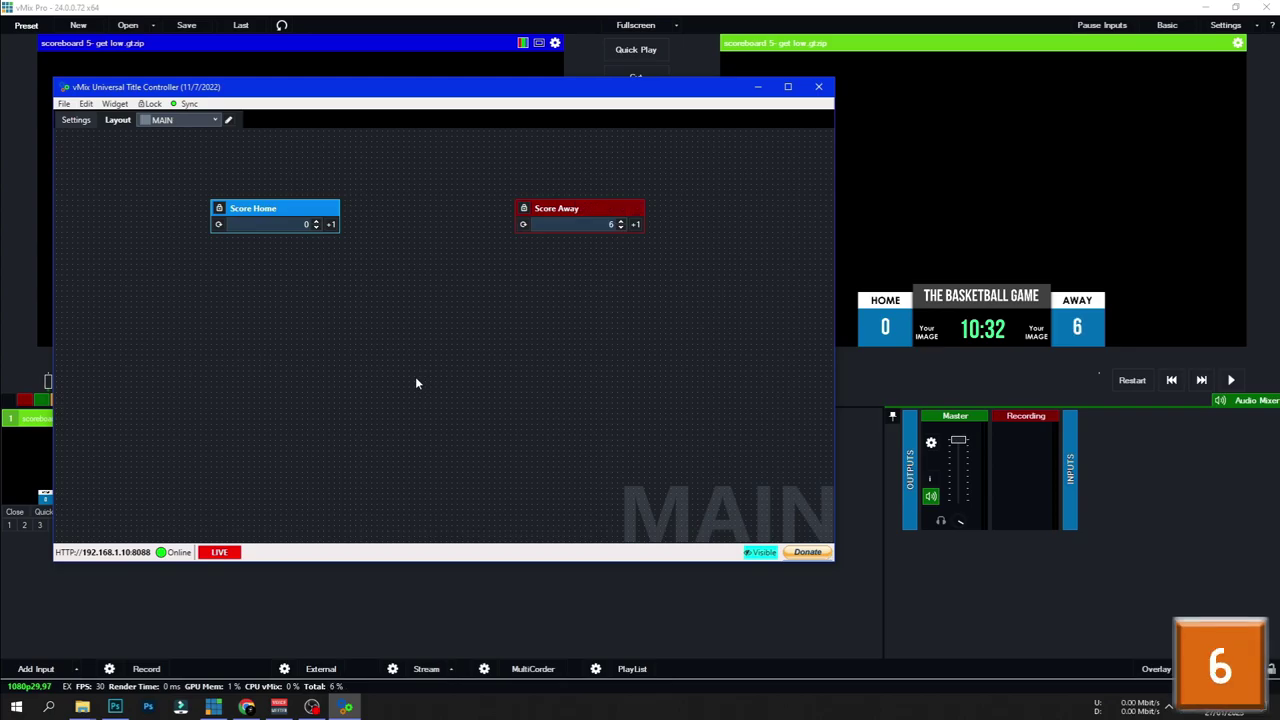
pyautogui.press('1')
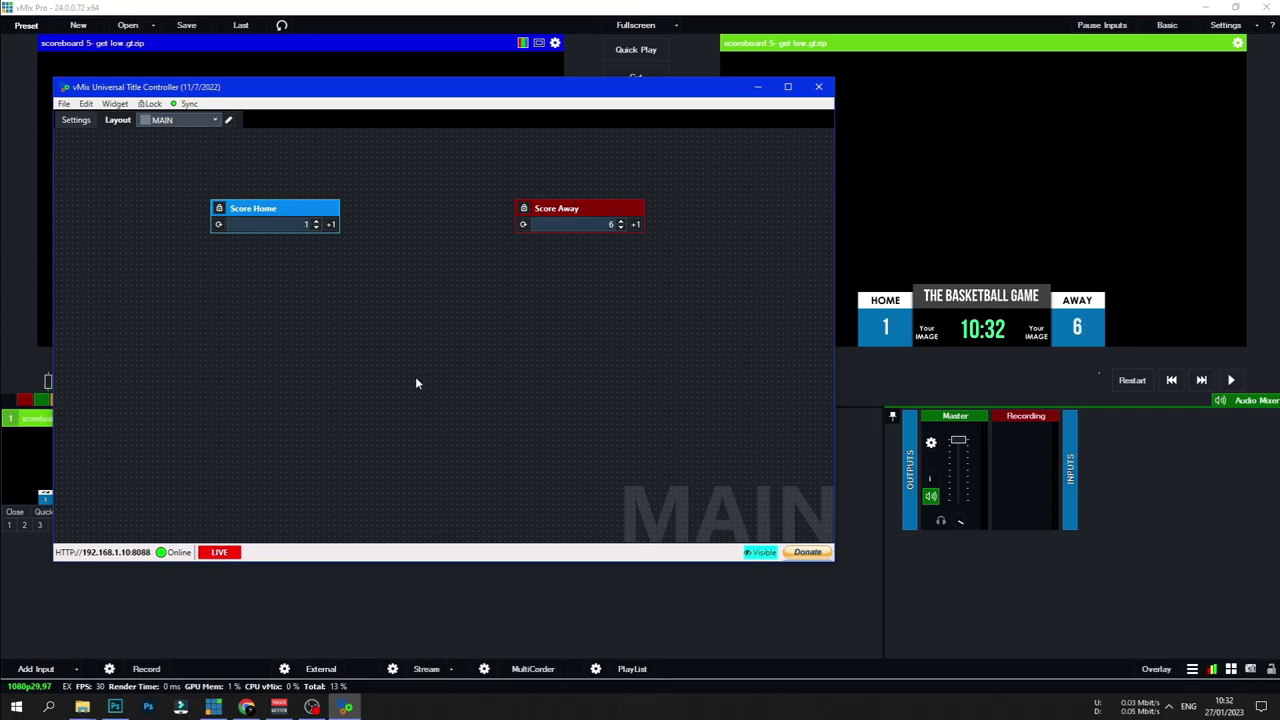
pyautogui.click(525, 228)
# Step: Shift Score Home slightly left on the layout and add a Timer widget named "Time" below the score widgets
pyautogui.moveTo(230, 208); pyautogui.dragTo(222, 210)
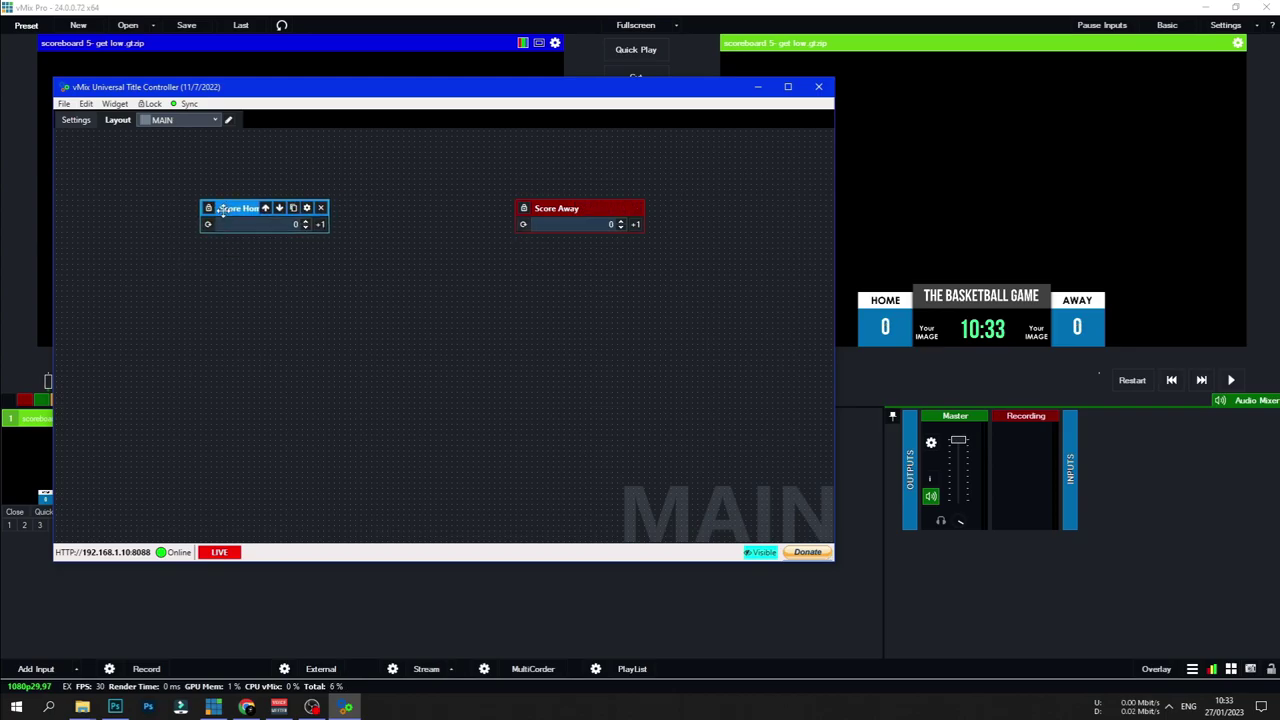
pyautogui.rightClick(426, 290)
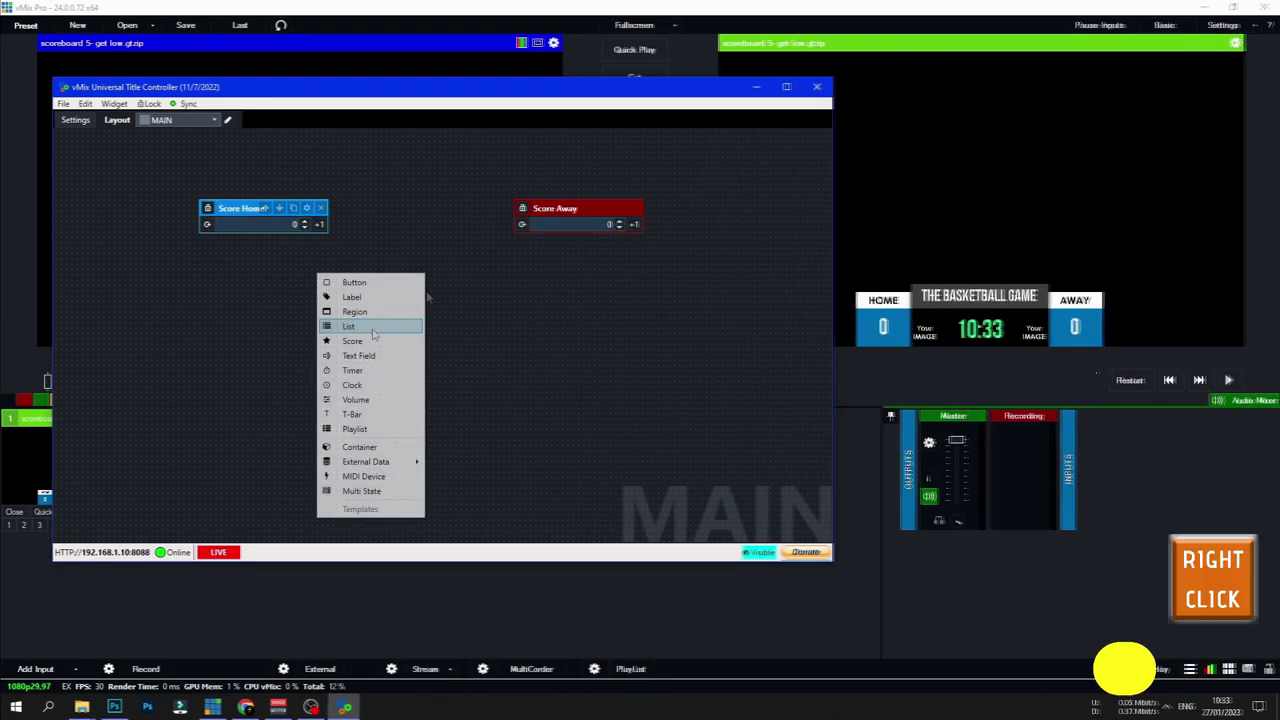
pyautogui.click(366, 370)
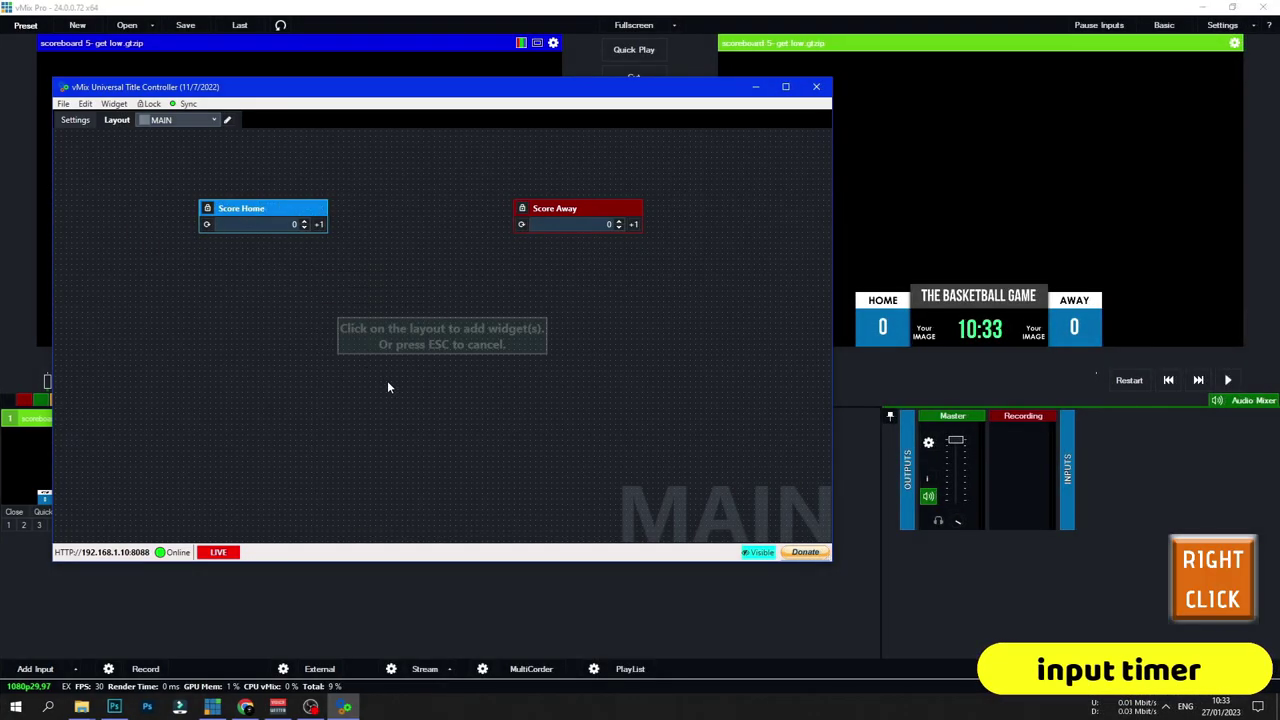
pyautogui.click(387, 382)
pyautogui.click(684, 241)
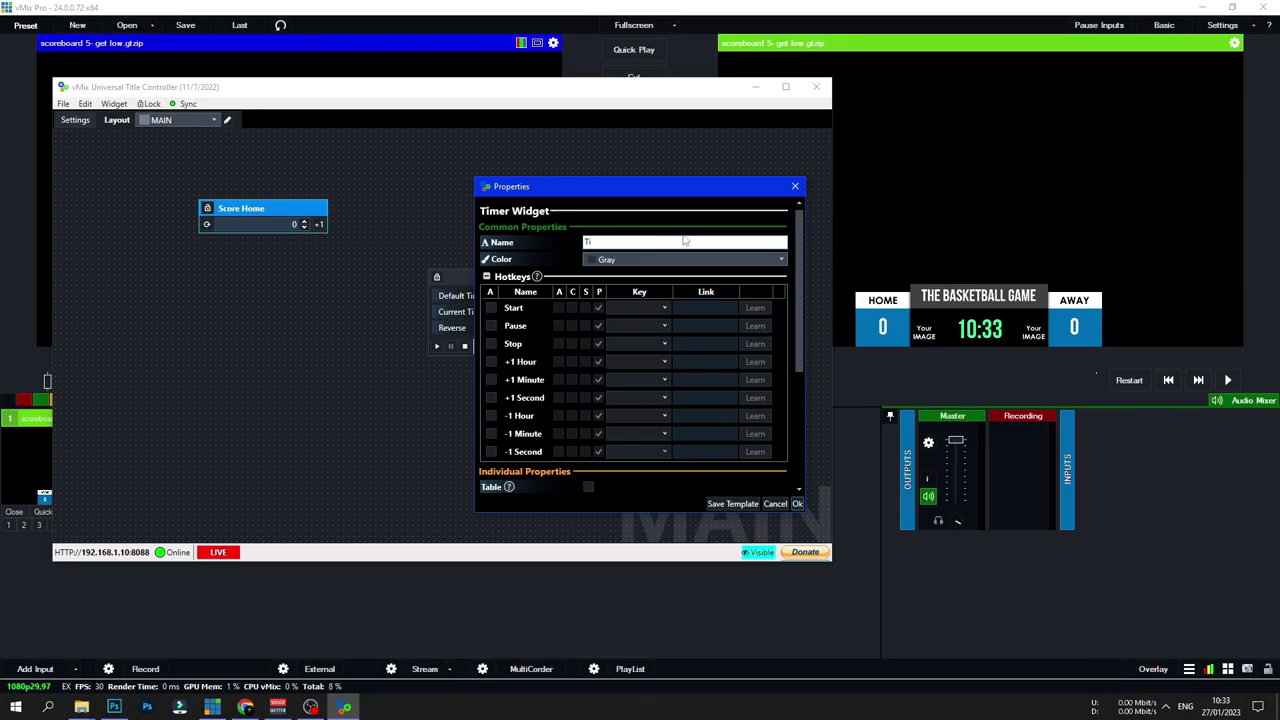
# Step: Enable the Pause hotkey of the Time widget and assign the 8 key to it
pyautogui.click(491, 327)
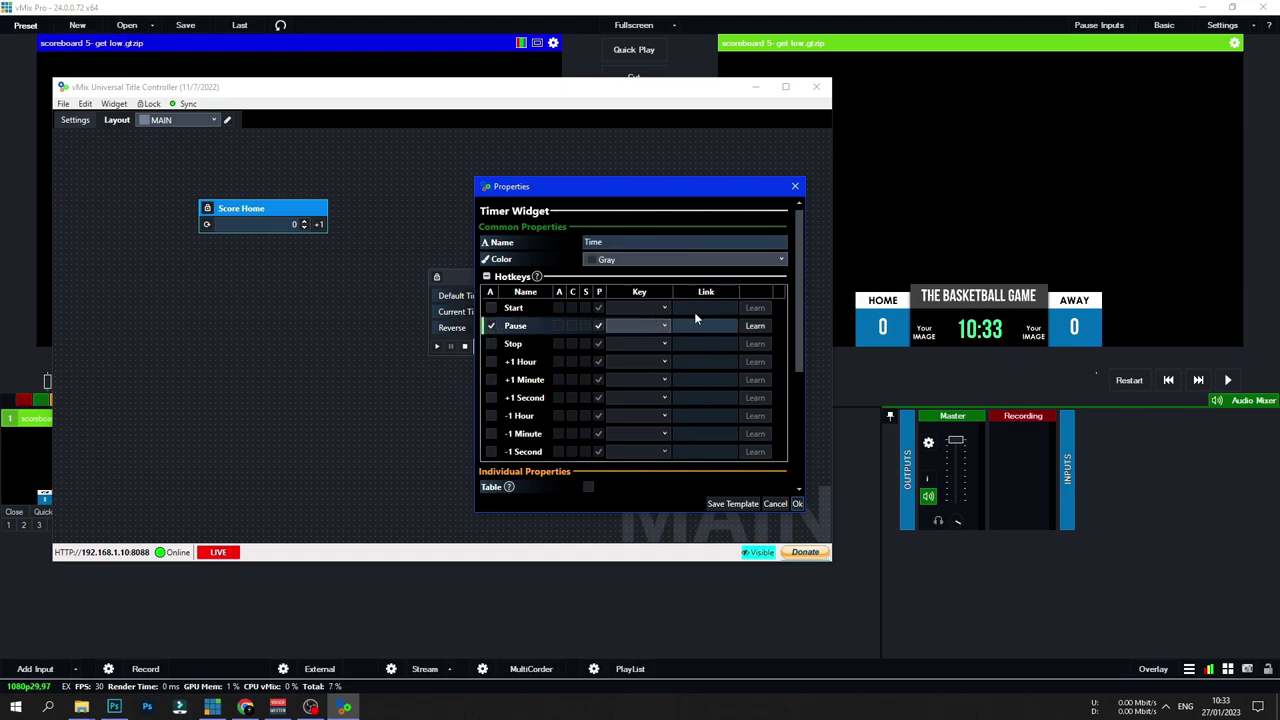
pyautogui.click(757, 327)
pyautogui.press('8')
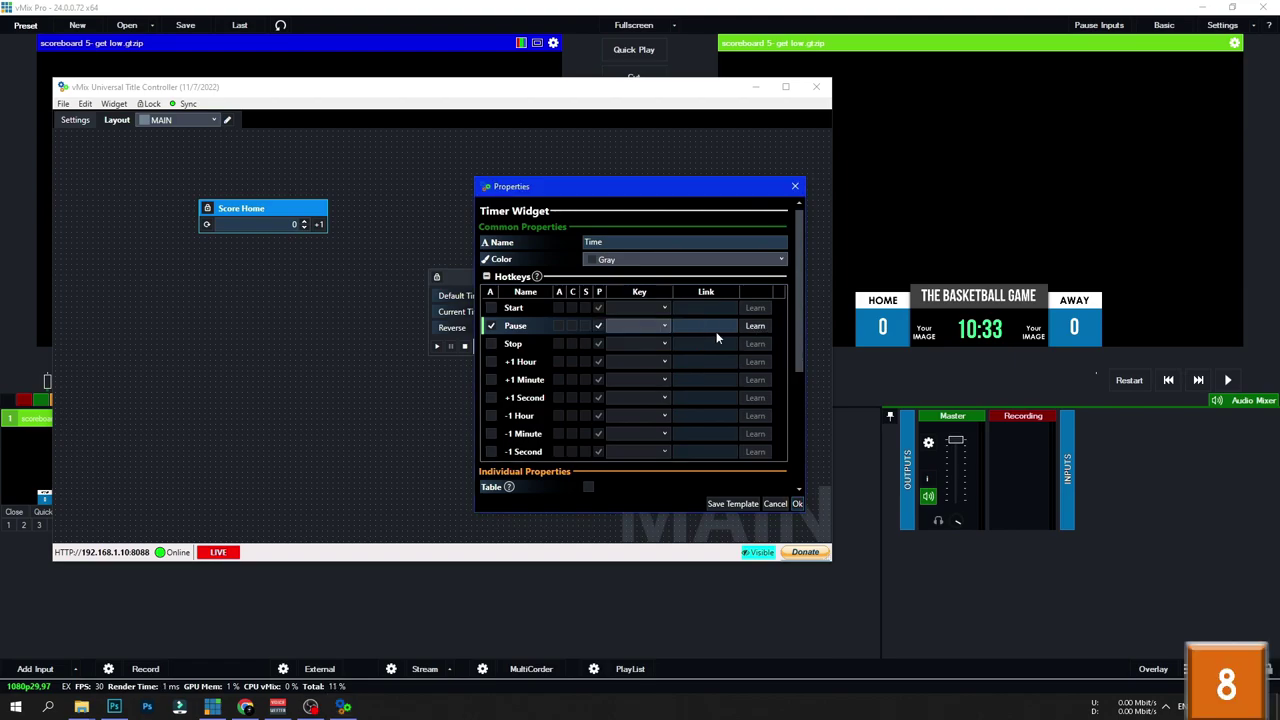
# Step: Add a title mapping to the Time widget linking the scoreboard 5- get low.gtzip input to [TXT] Clock.Text
pyautogui.scroll(-5, 555, 410)
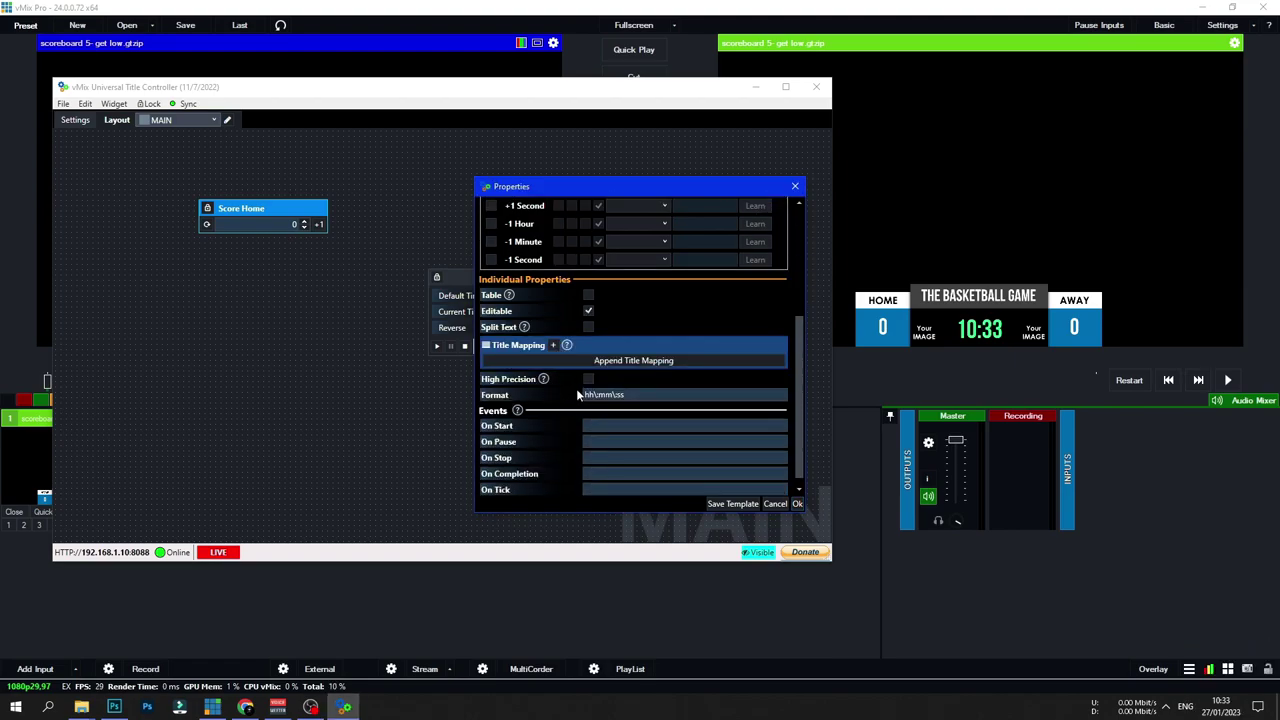
pyautogui.click(598, 360)
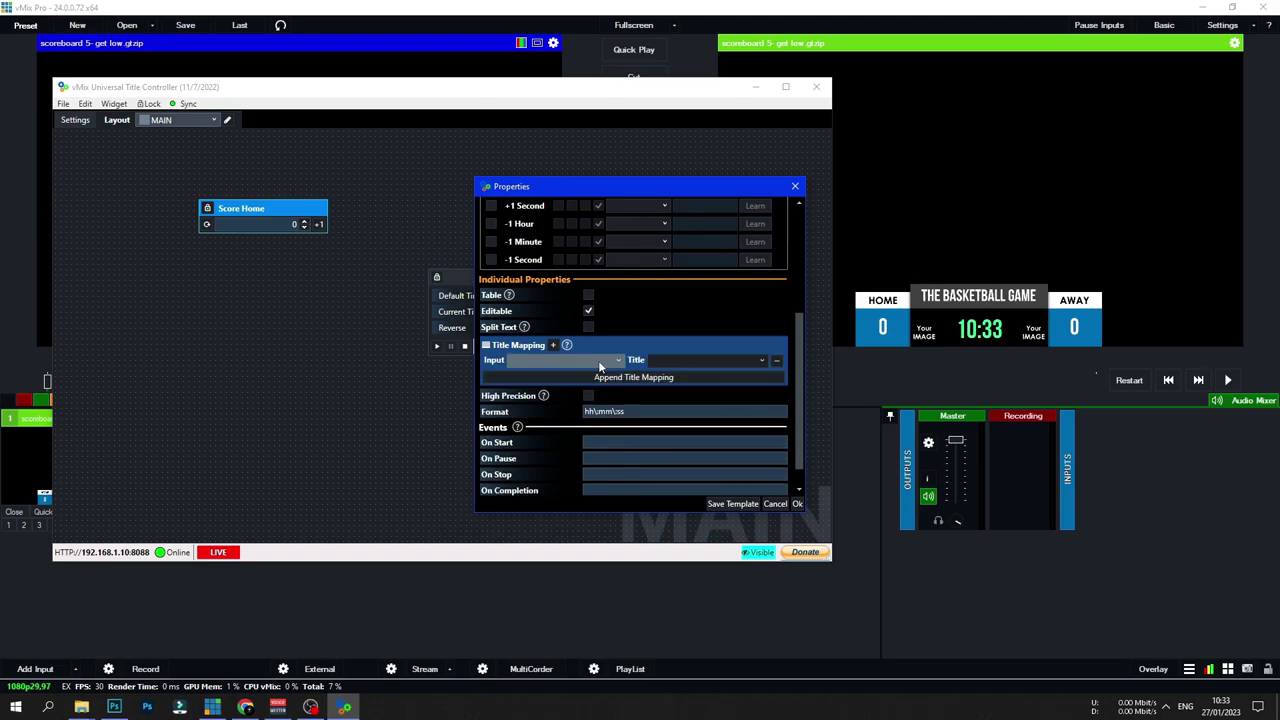
pyautogui.click(617, 363)
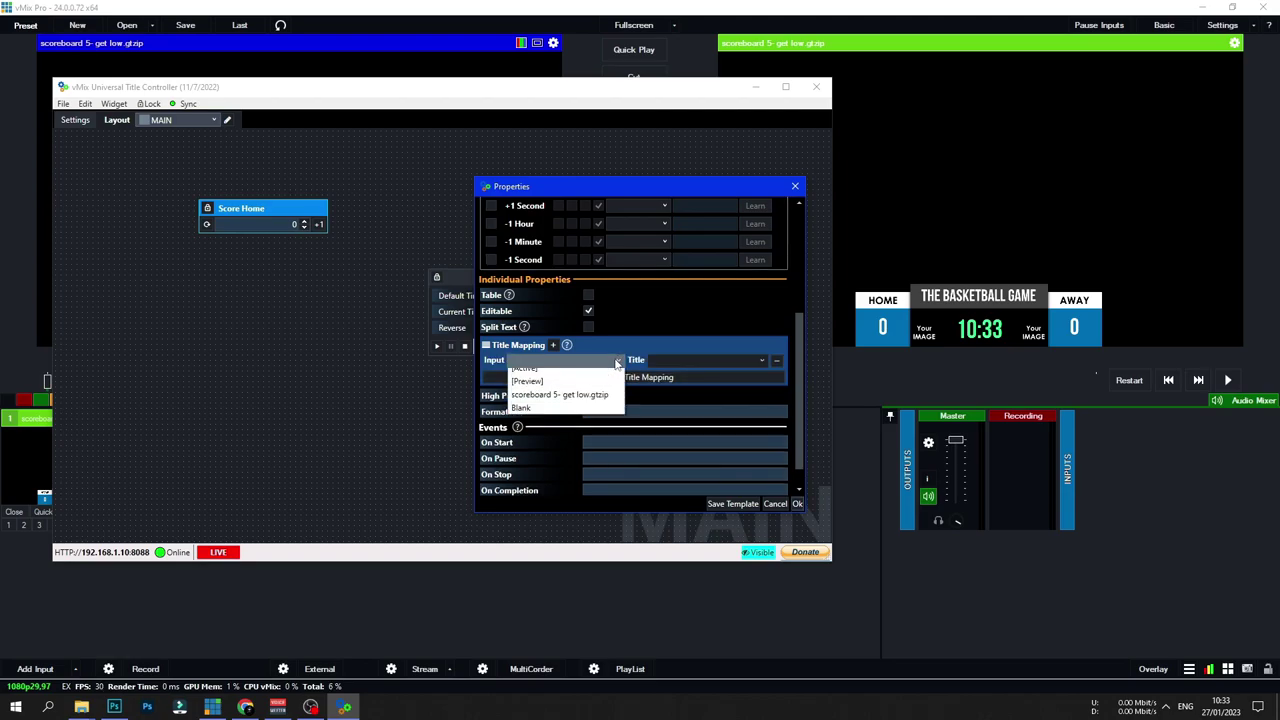
pyautogui.click(581, 404)
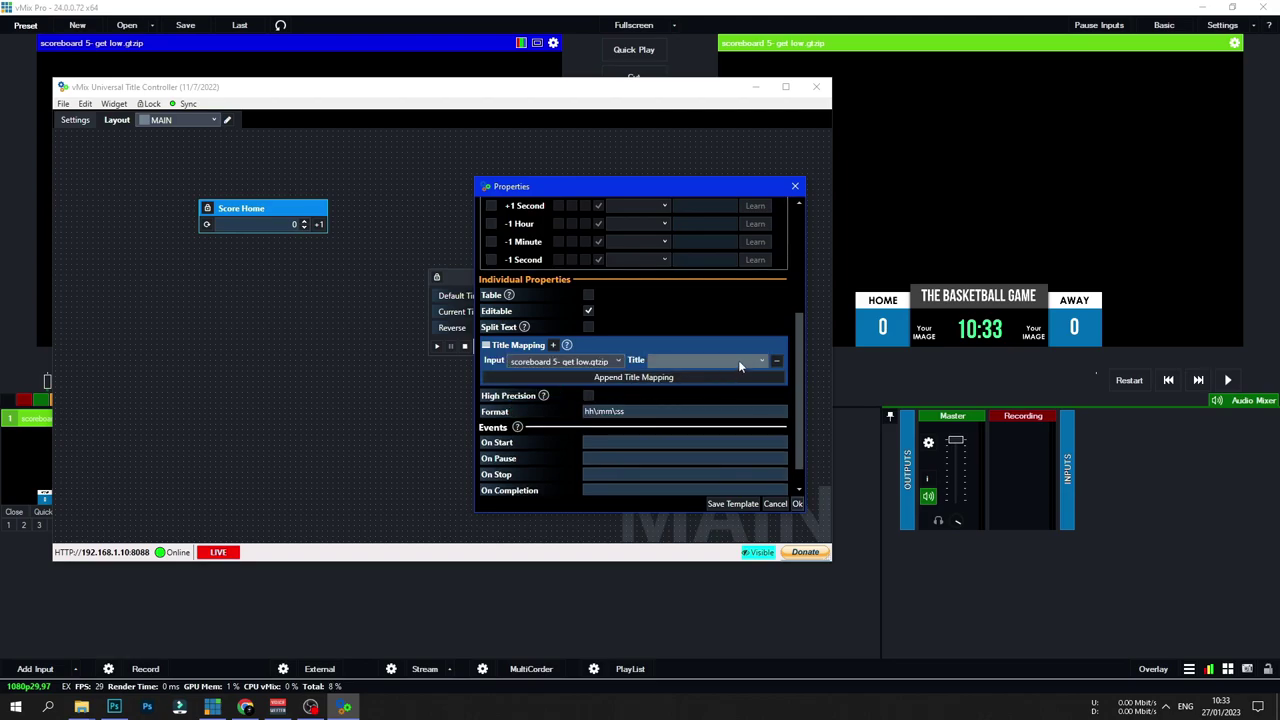
pyautogui.click(736, 361)
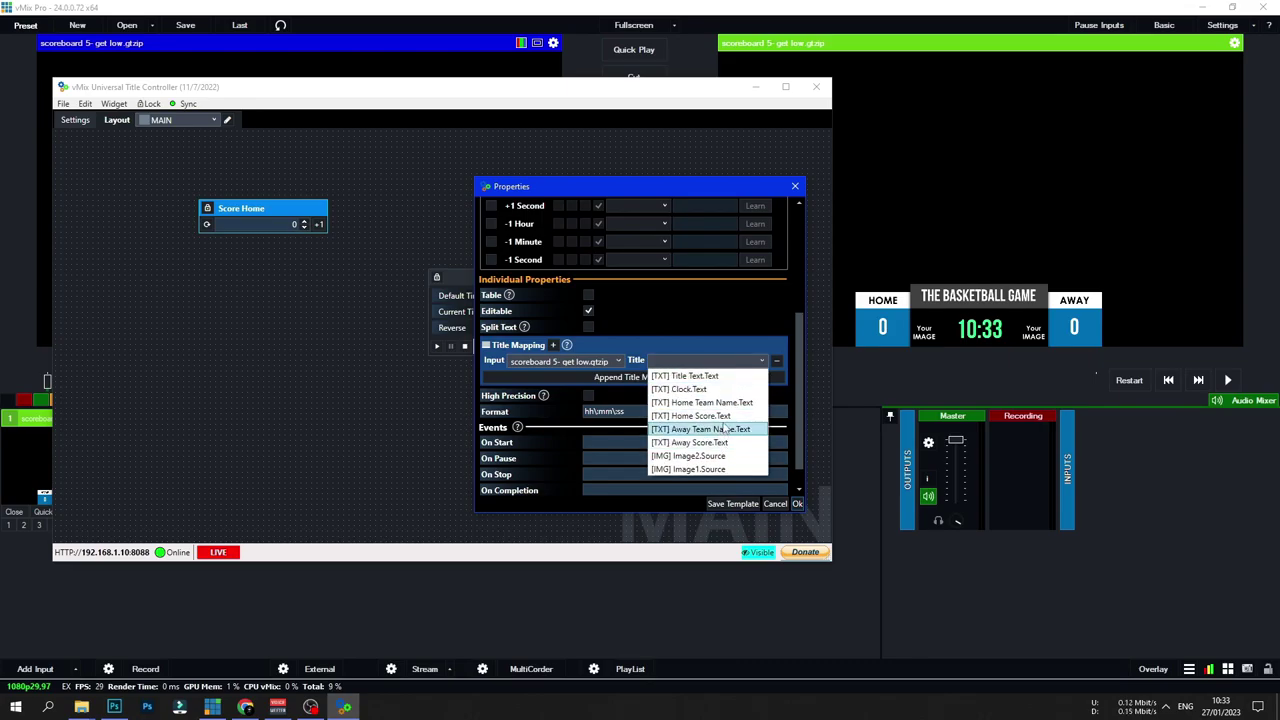
pyautogui.click(722, 393)
# Step: Remove the hours from the Time format so only minutes and seconds remain, and place the widget between Score Home and Score Away
pyautogui.click(605, 411)
pyautogui.click(597, 411)
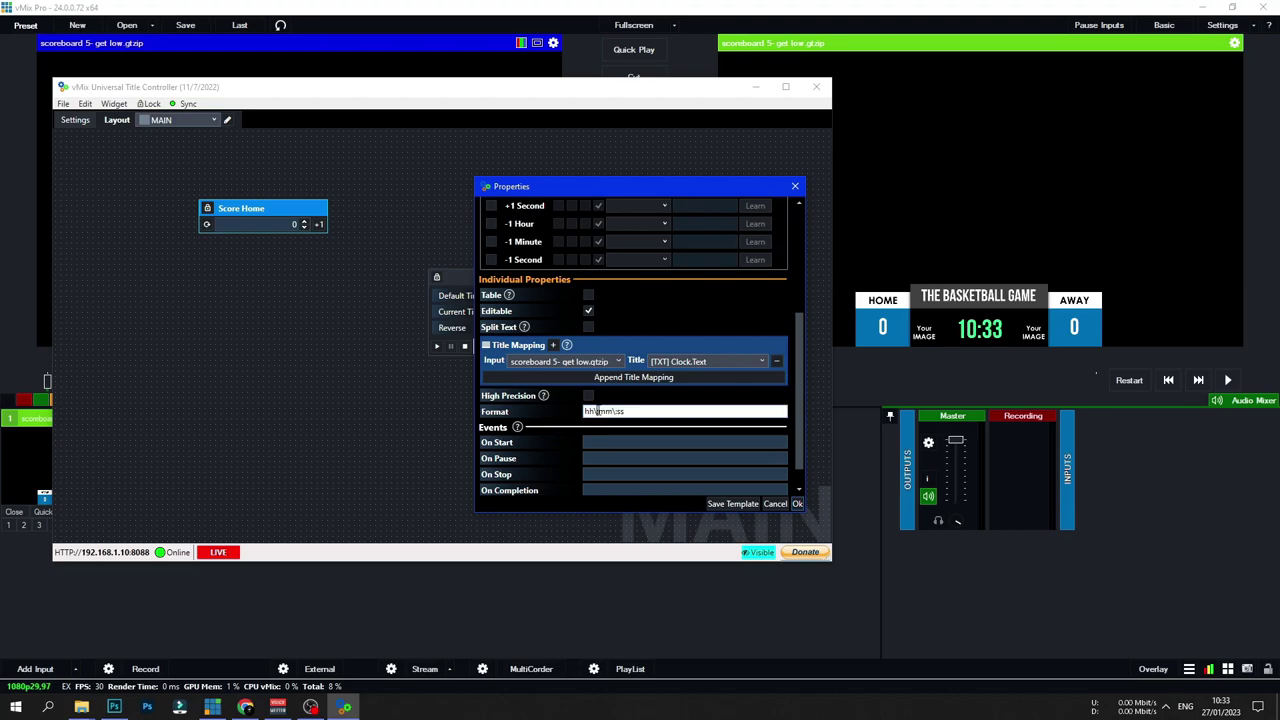
pyautogui.press('BackSpace')
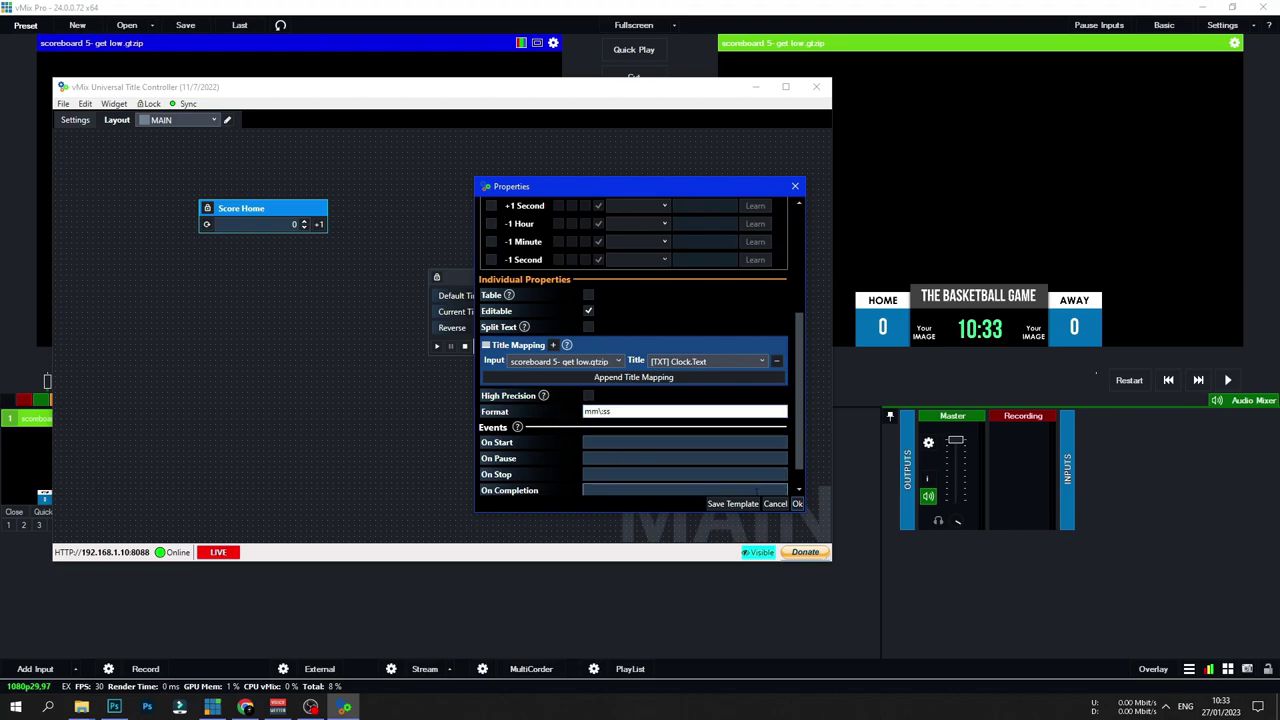
pyautogui.click(797, 505)
pyautogui.moveTo(500, 278); pyautogui.dragTo(408, 203)
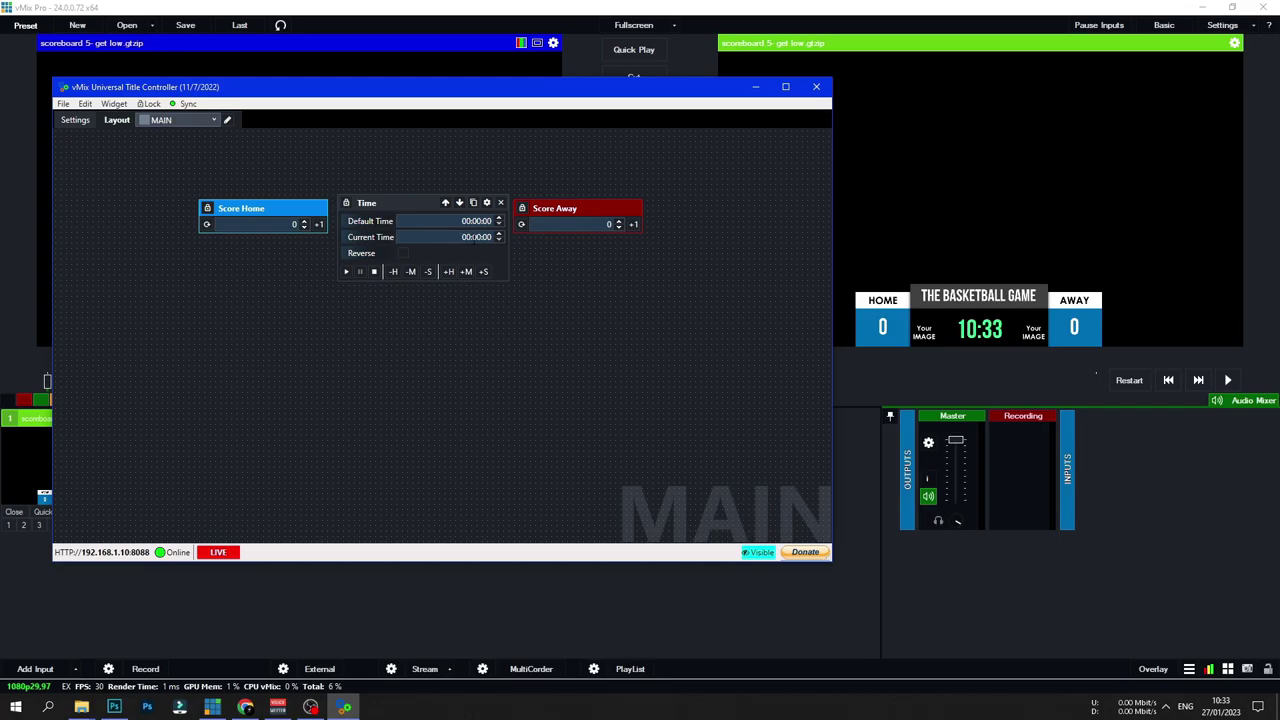
# Step: Set both the default time and the current time of the Time widget to 00:10:00
pyautogui.click(478, 221)
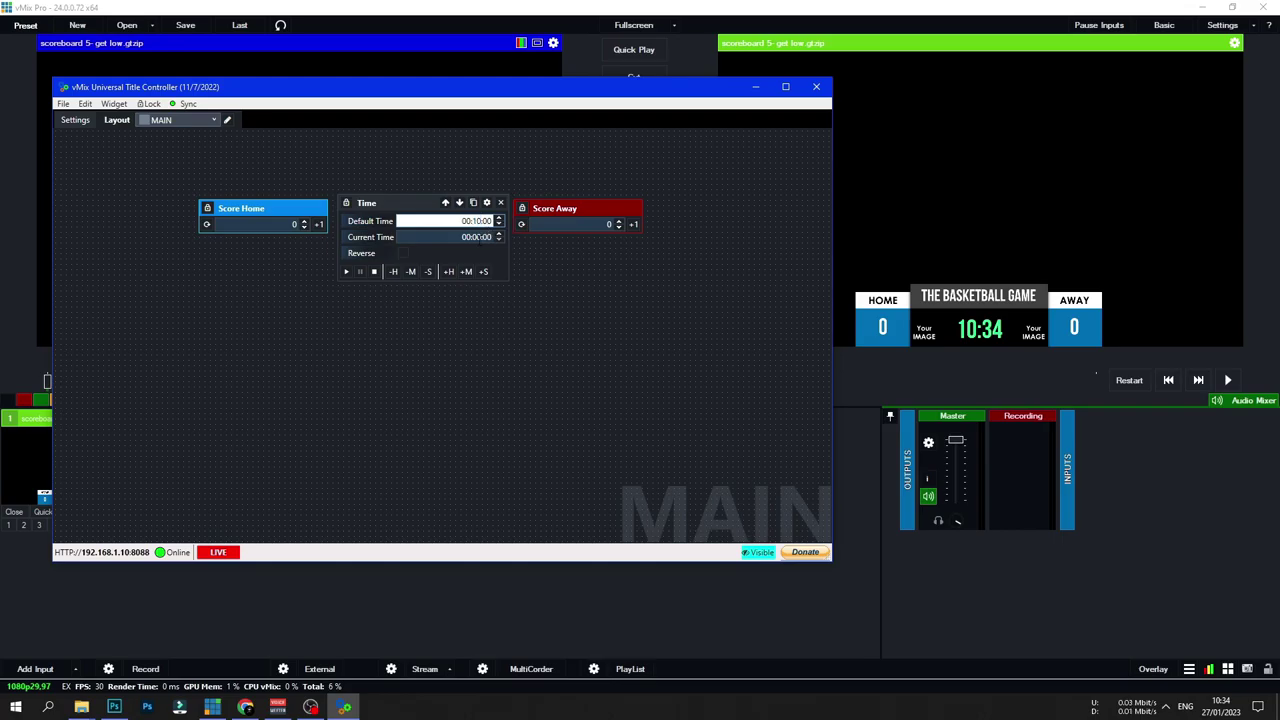
pyautogui.click(479, 237)
pyautogui.press('Return')
# Step: Enable Reverse on the Time widget, then start the countdown and pause it after several seconds
pyautogui.click(398, 274)
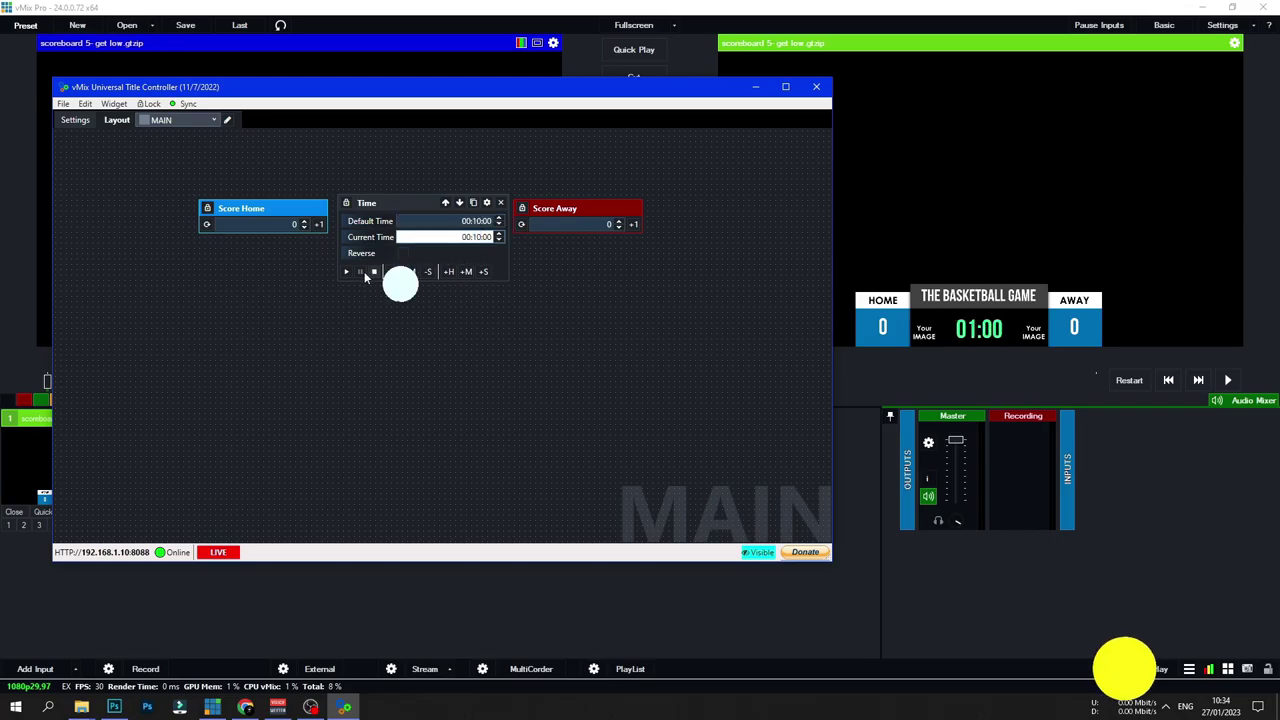
pyautogui.click(402, 254)
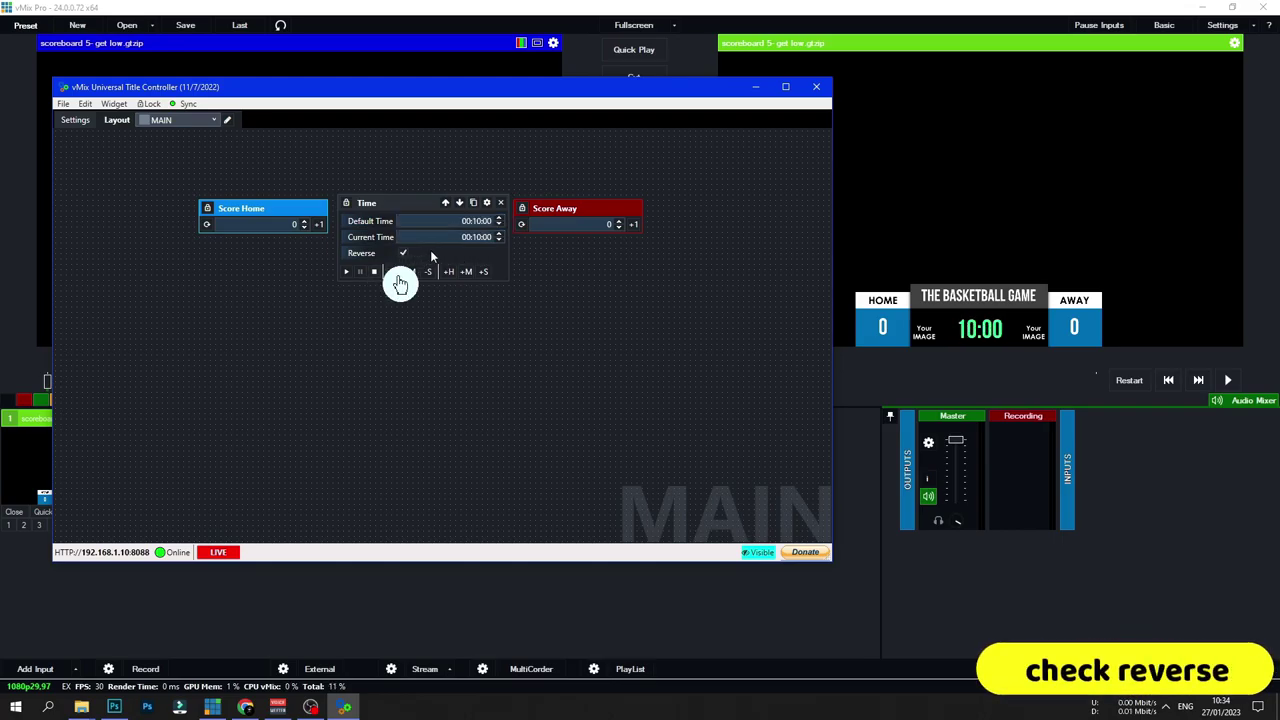
pyautogui.click(347, 274)
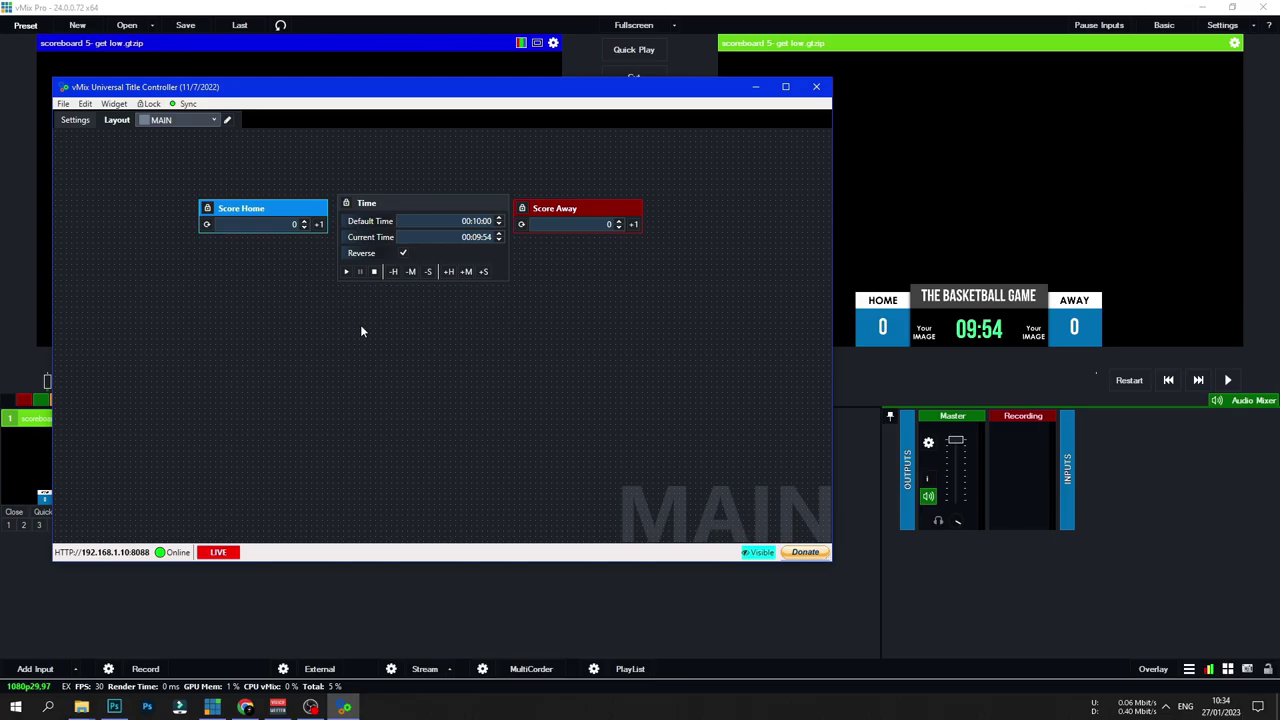
pyautogui.click(403, 252)
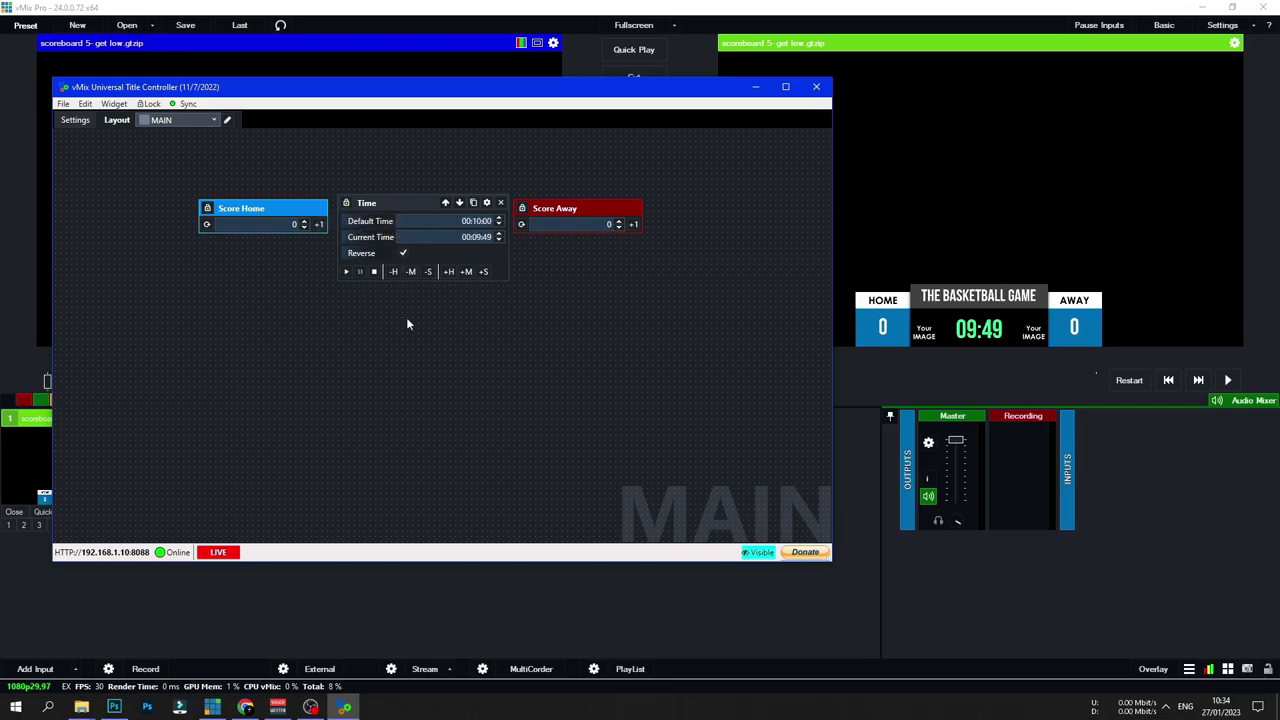
# Step: Add a Text Field widget named "Stadium" below the Time widget and set its color to Aquamarine
pyautogui.rightClick(265, 334)
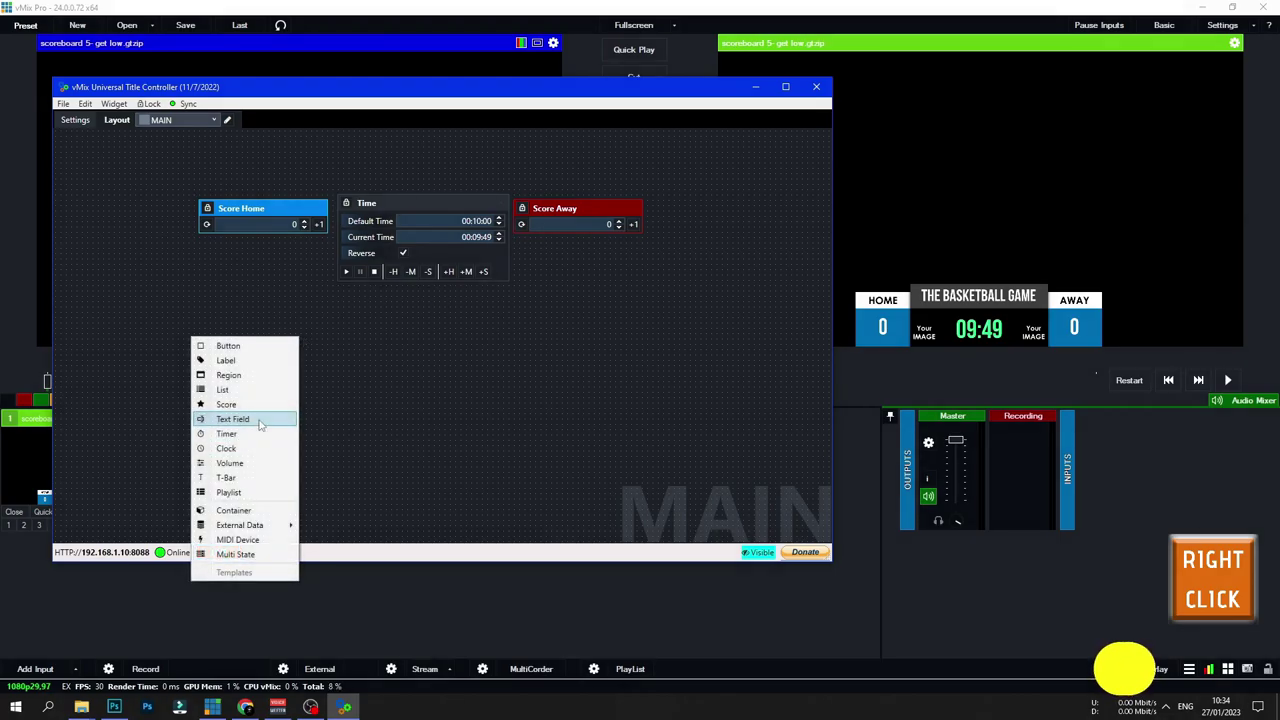
pyautogui.click(245, 419)
pyautogui.click(332, 436)
pyautogui.click(629, 241)
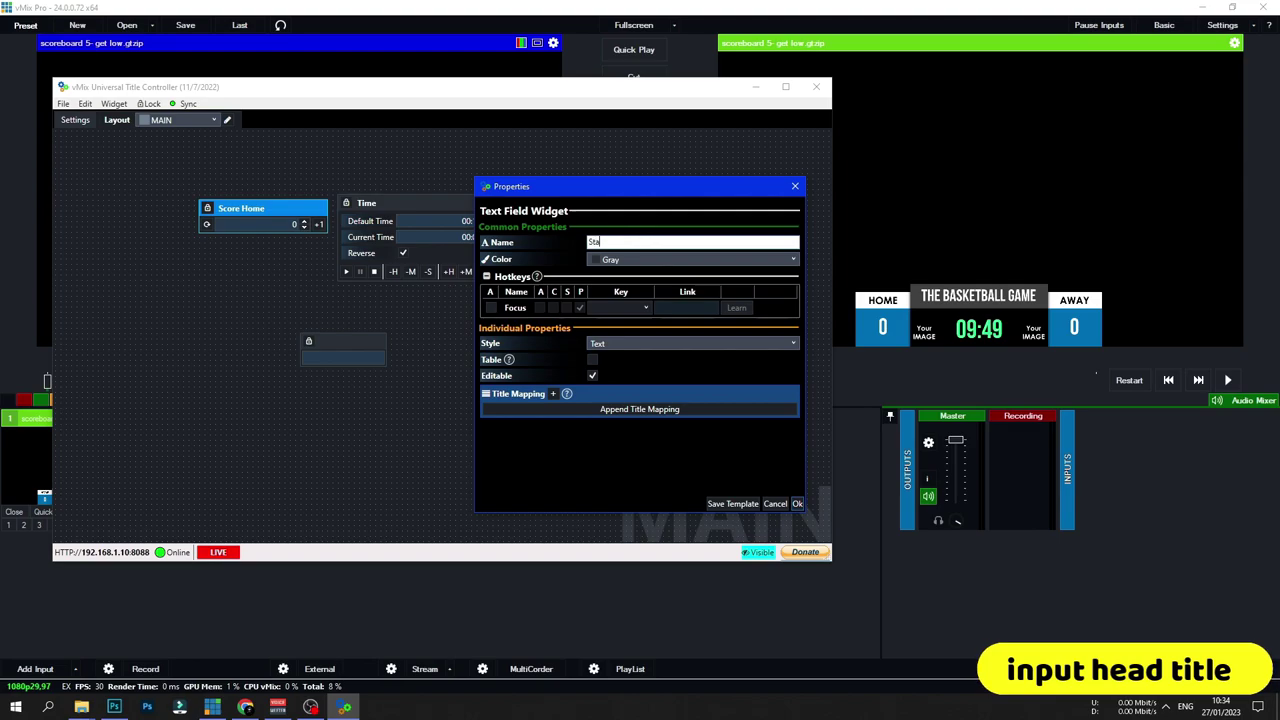
pyautogui.write('Stadium')
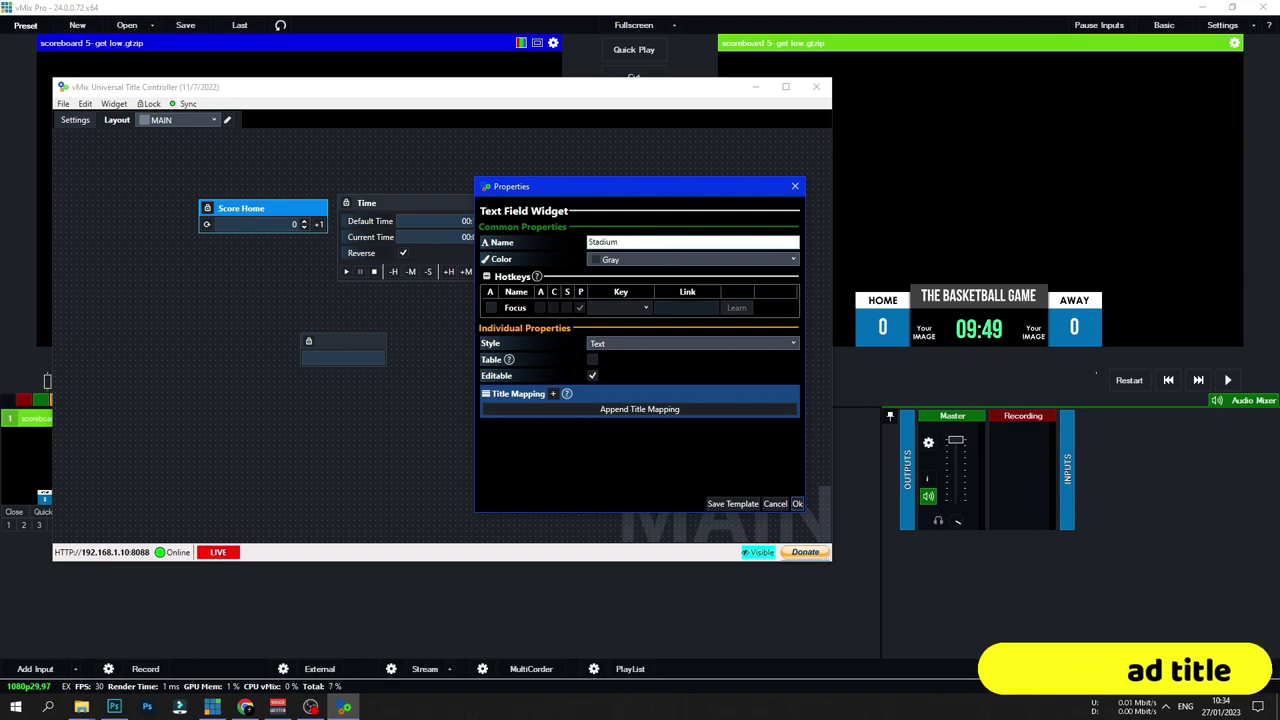
pyautogui.click(680, 260)
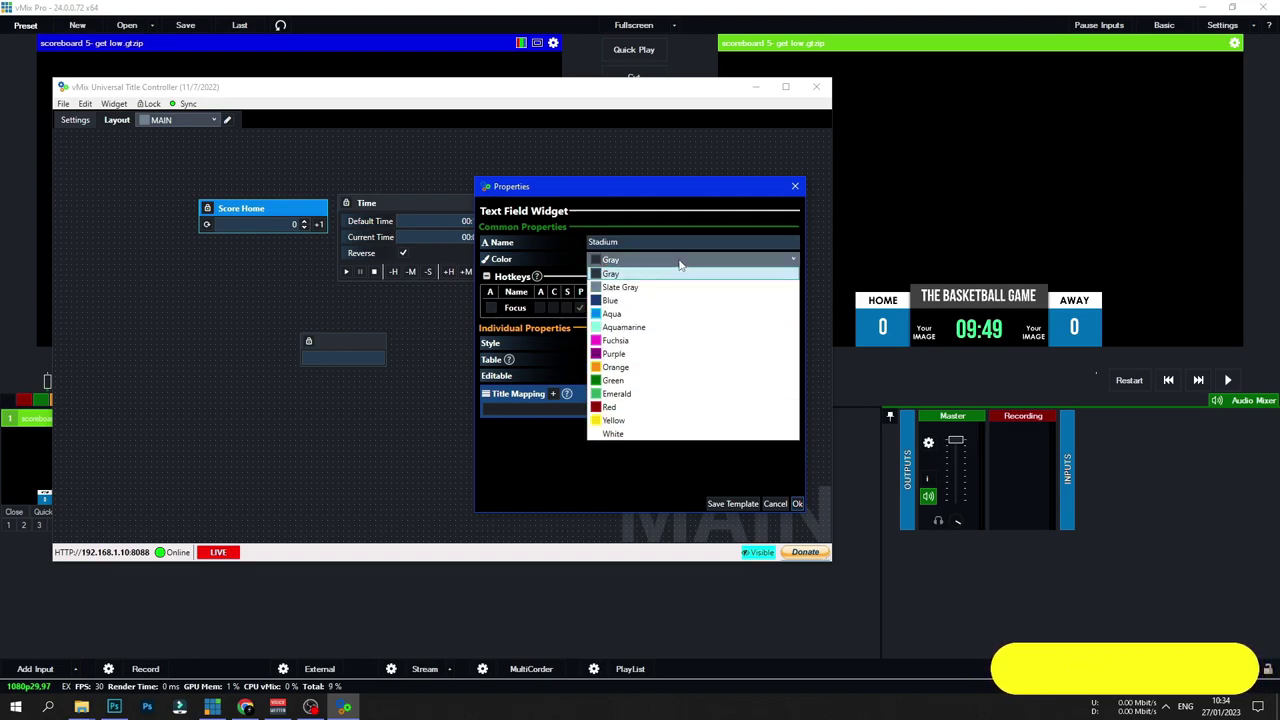
pyautogui.click(640, 327)
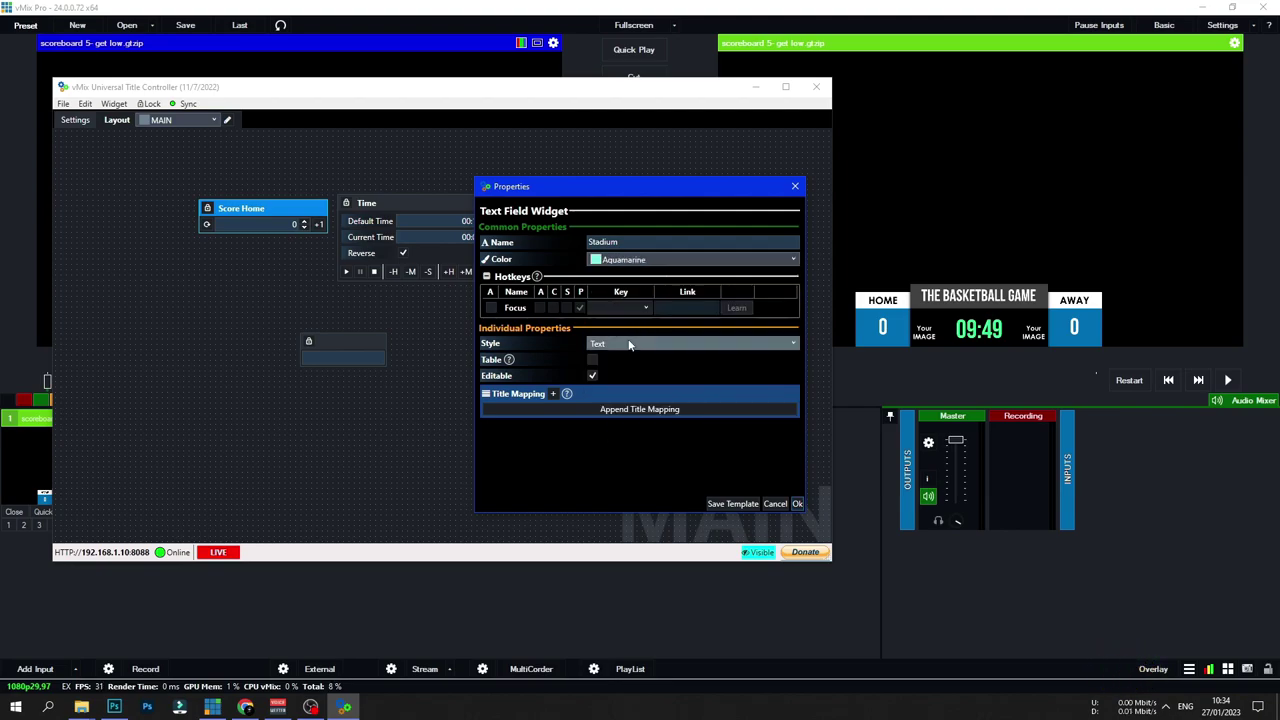
# Step: Map the Stadium widget to [TXT] Title Text.Text of the scoreboard 5- get low.gtzip input and apply its properties
pyautogui.click(553, 394)
pyautogui.click(620, 412)
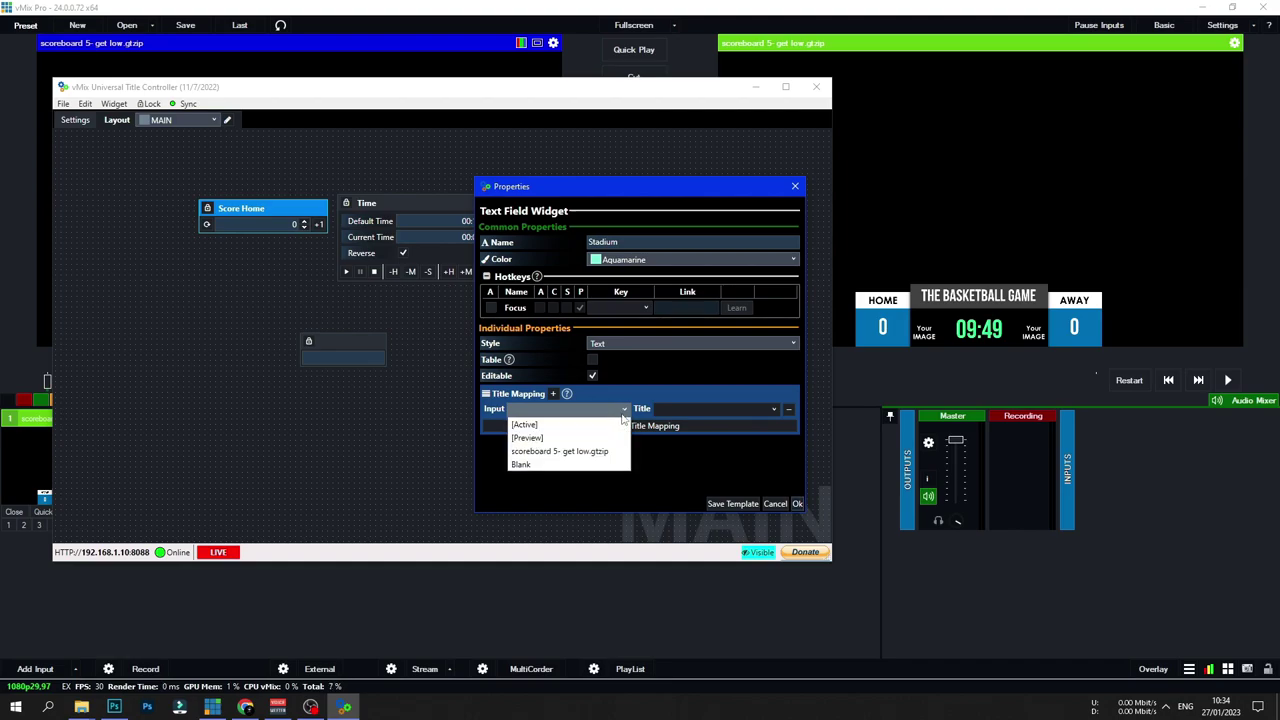
pyautogui.click(587, 452)
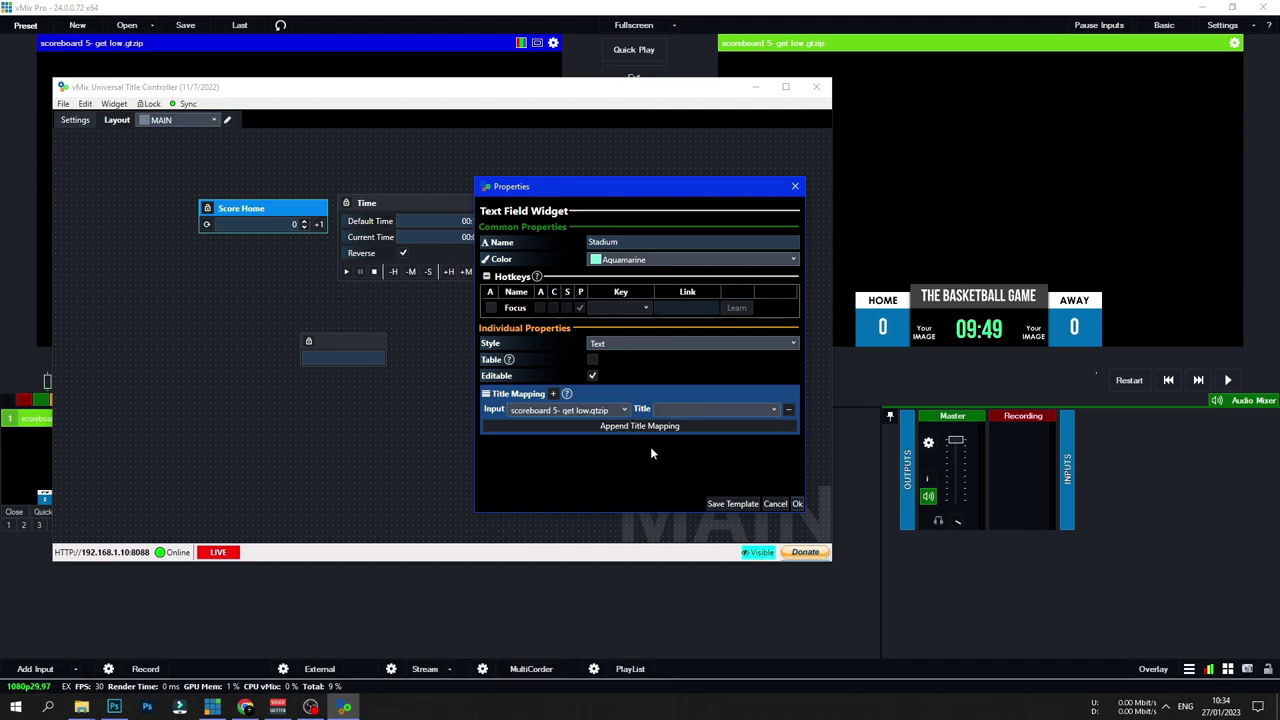
pyautogui.click(756, 410)
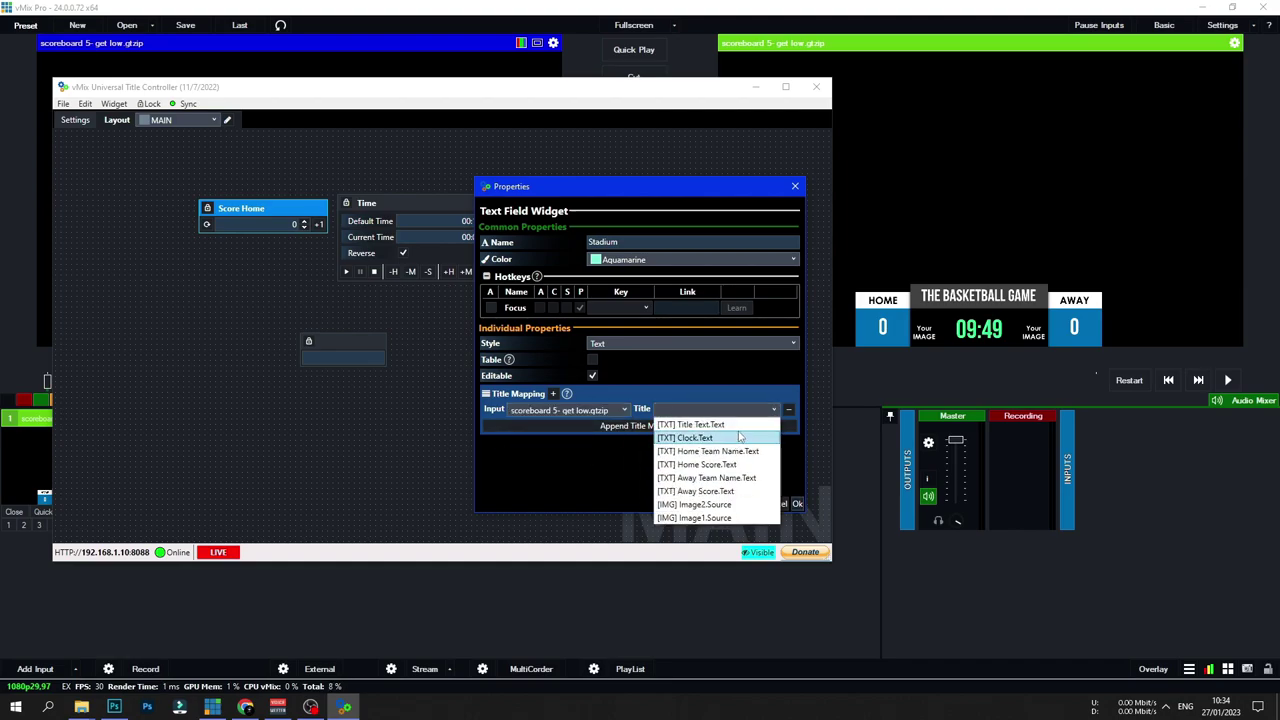
pyautogui.click(735, 424)
pyautogui.click(797, 504)
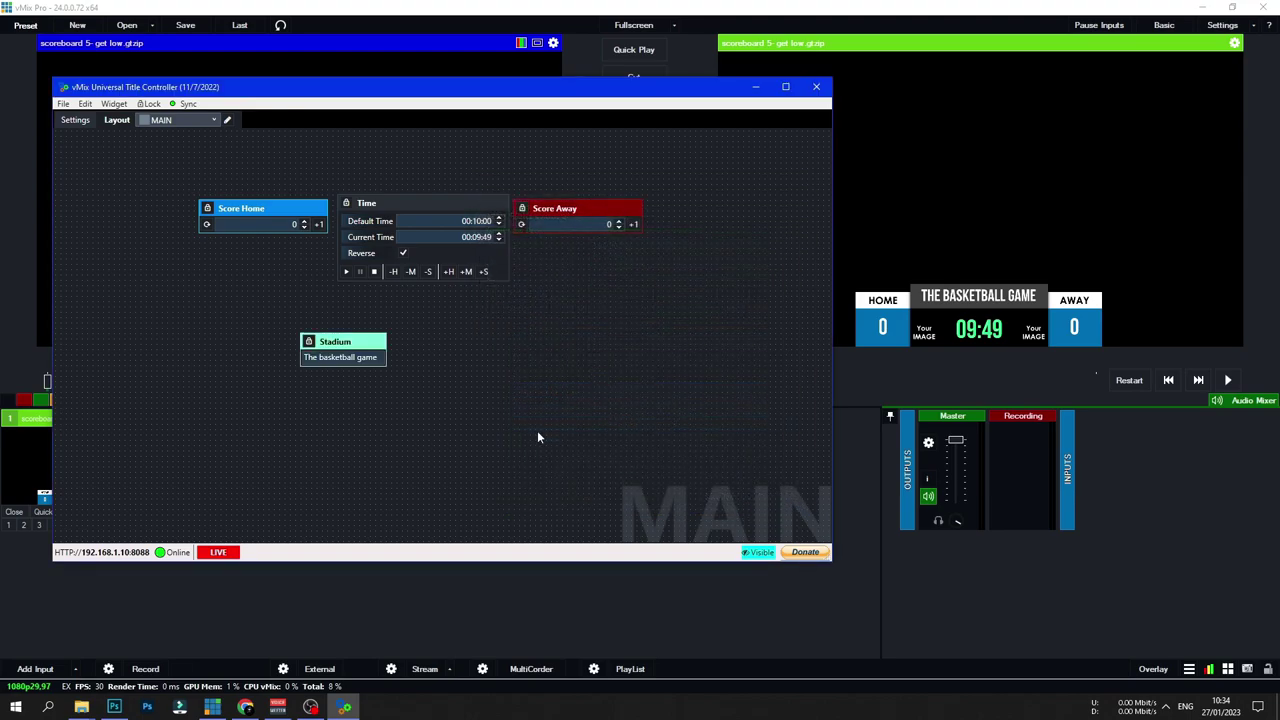
# Step: Replace the Stadium widget's text with "Arena Basketball" and place the widget directly above the Time widget
pyautogui.doubleClick(348, 357)
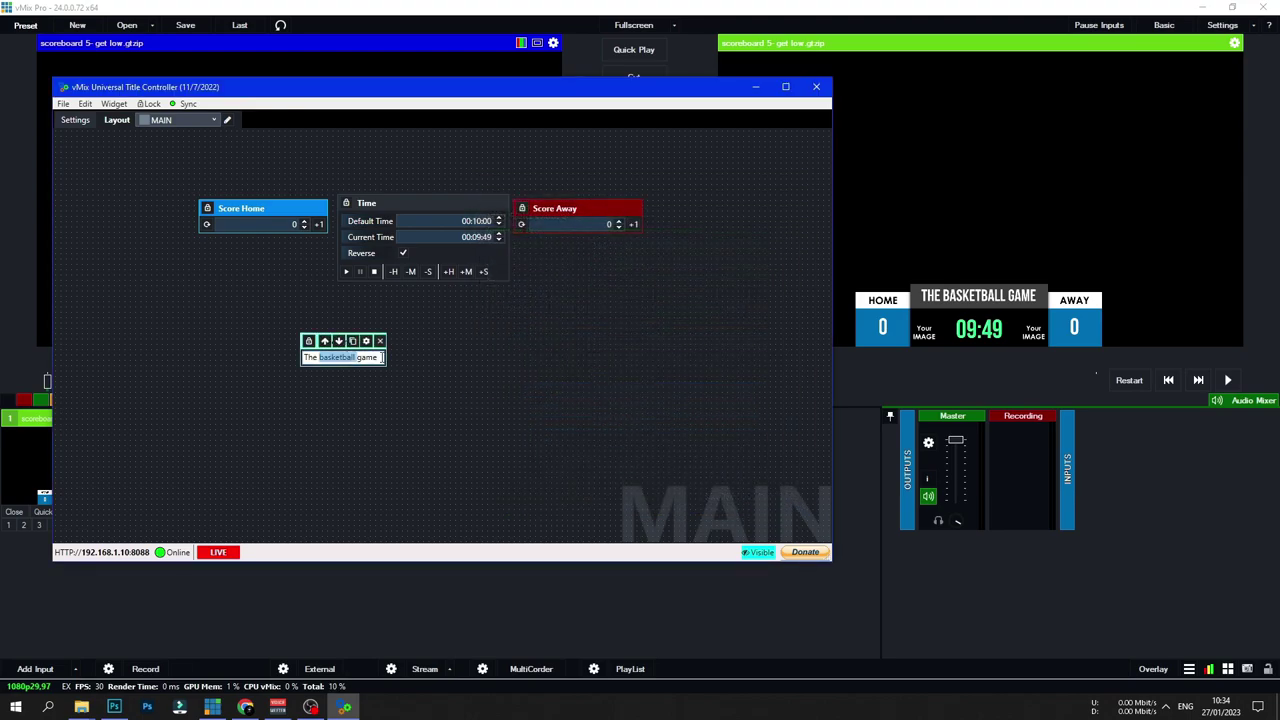
pyautogui.moveTo(395, 355); pyautogui.dragTo(286, 350)
pyautogui.write('Arena')
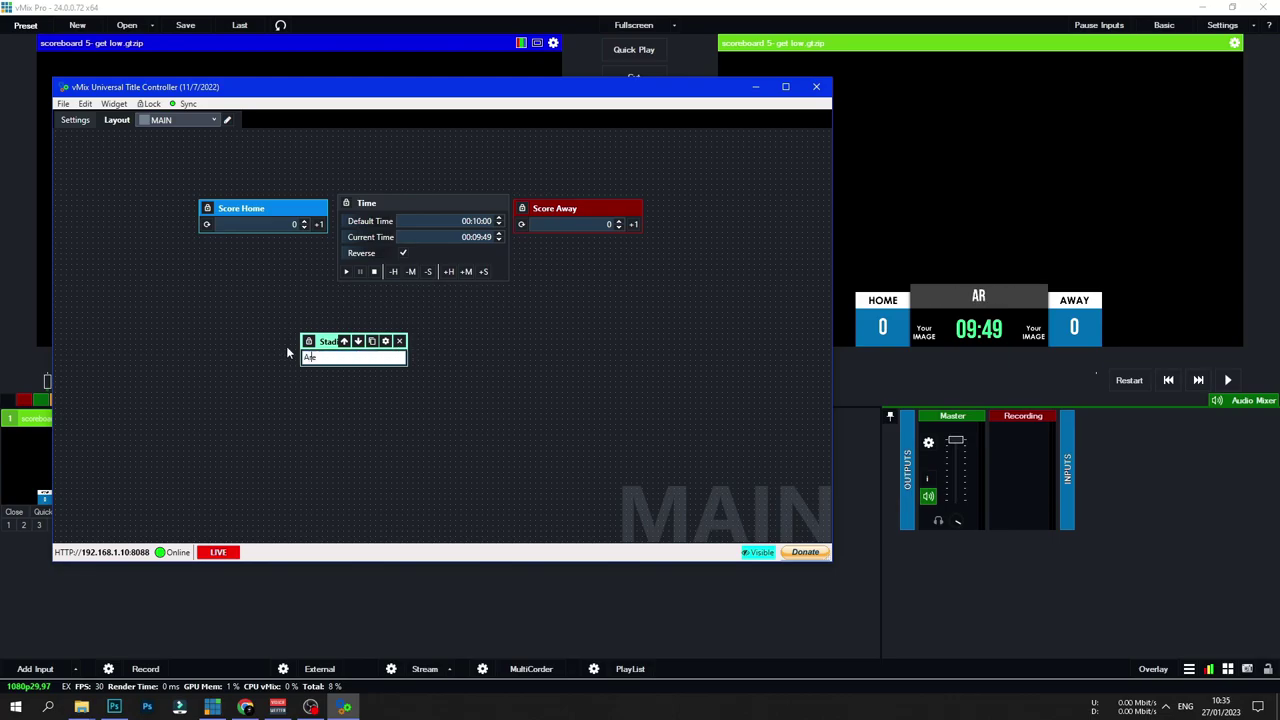
pyautogui.write(' Ba')
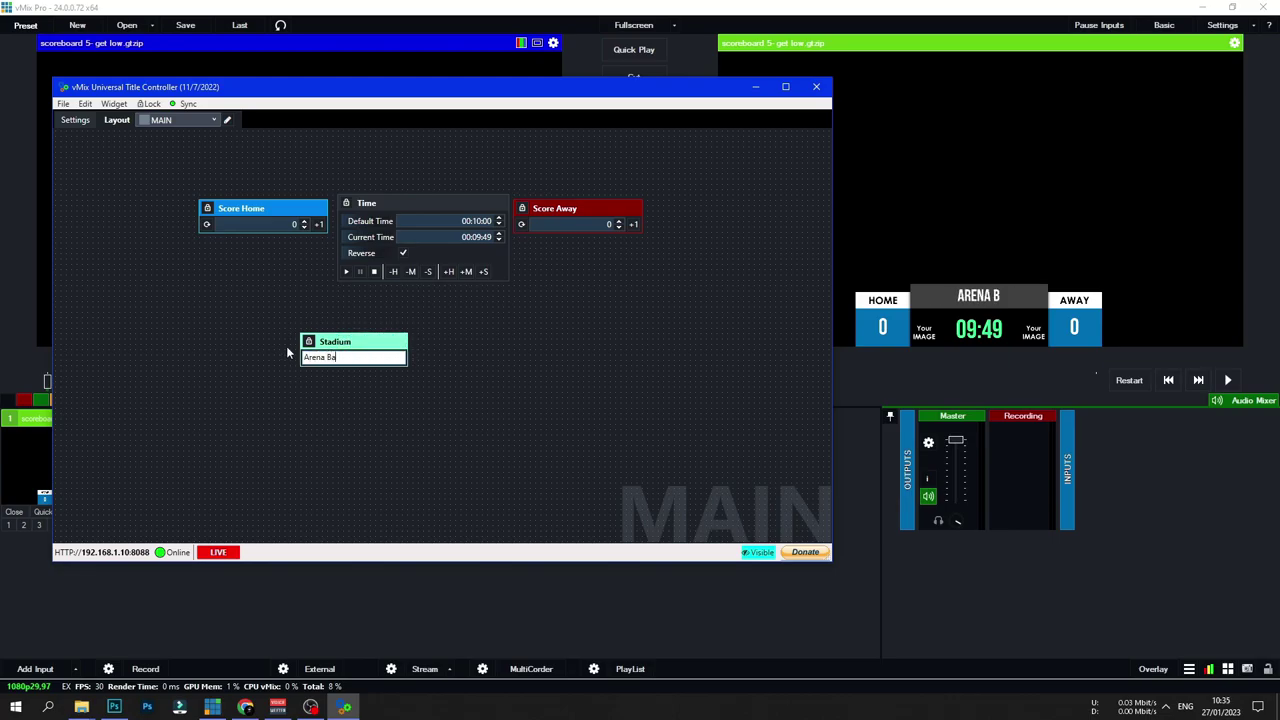
pyautogui.write('sketball')
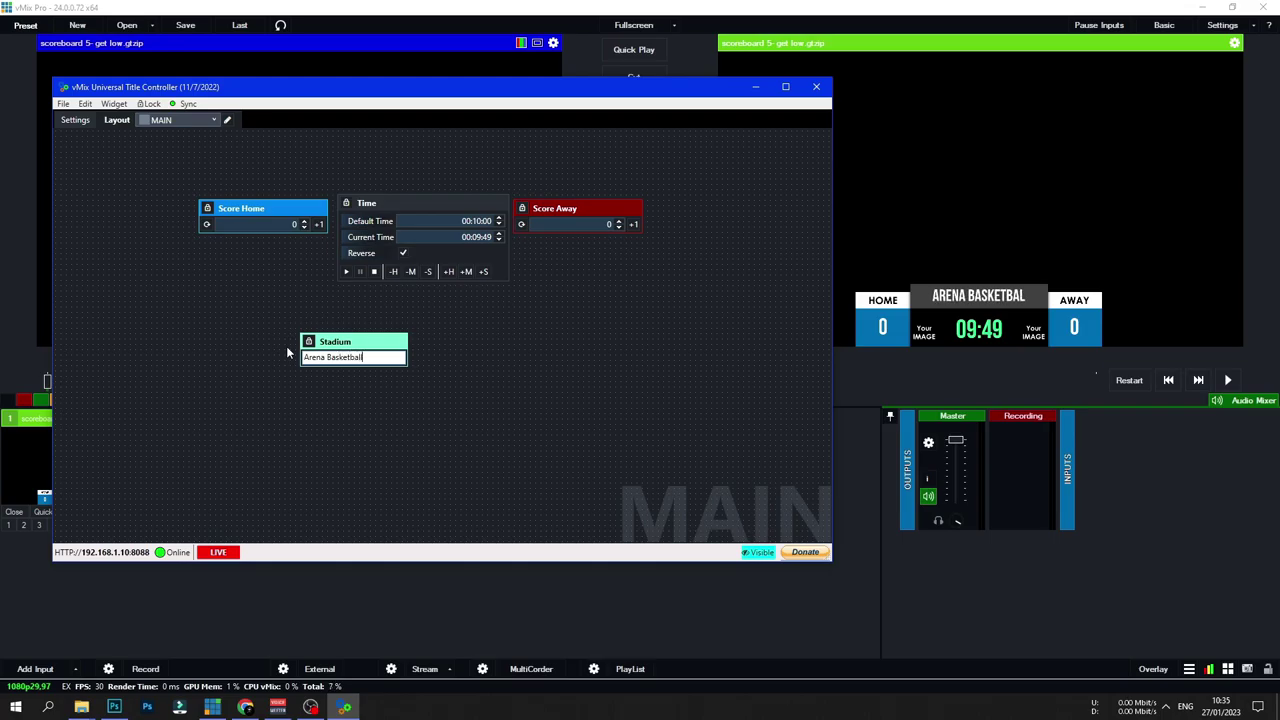
pyautogui.moveTo(318, 341); pyautogui.dragTo(384, 166)
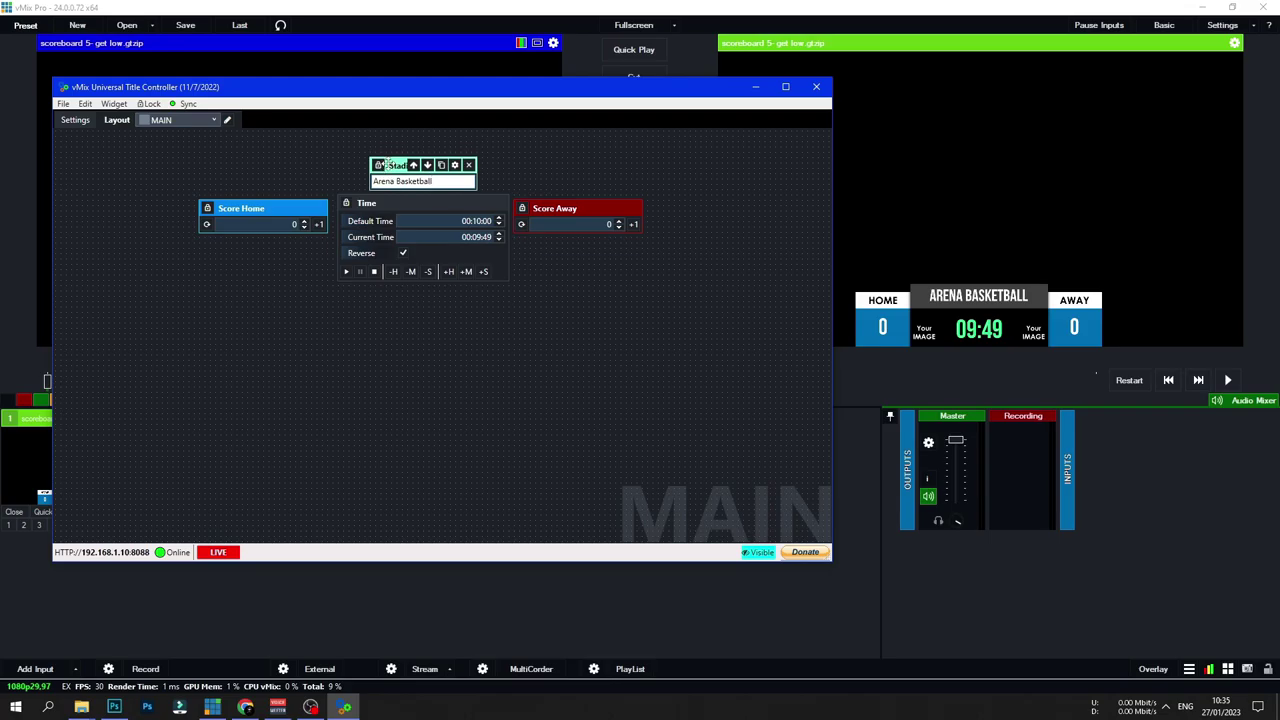
pyautogui.click(345, 330)
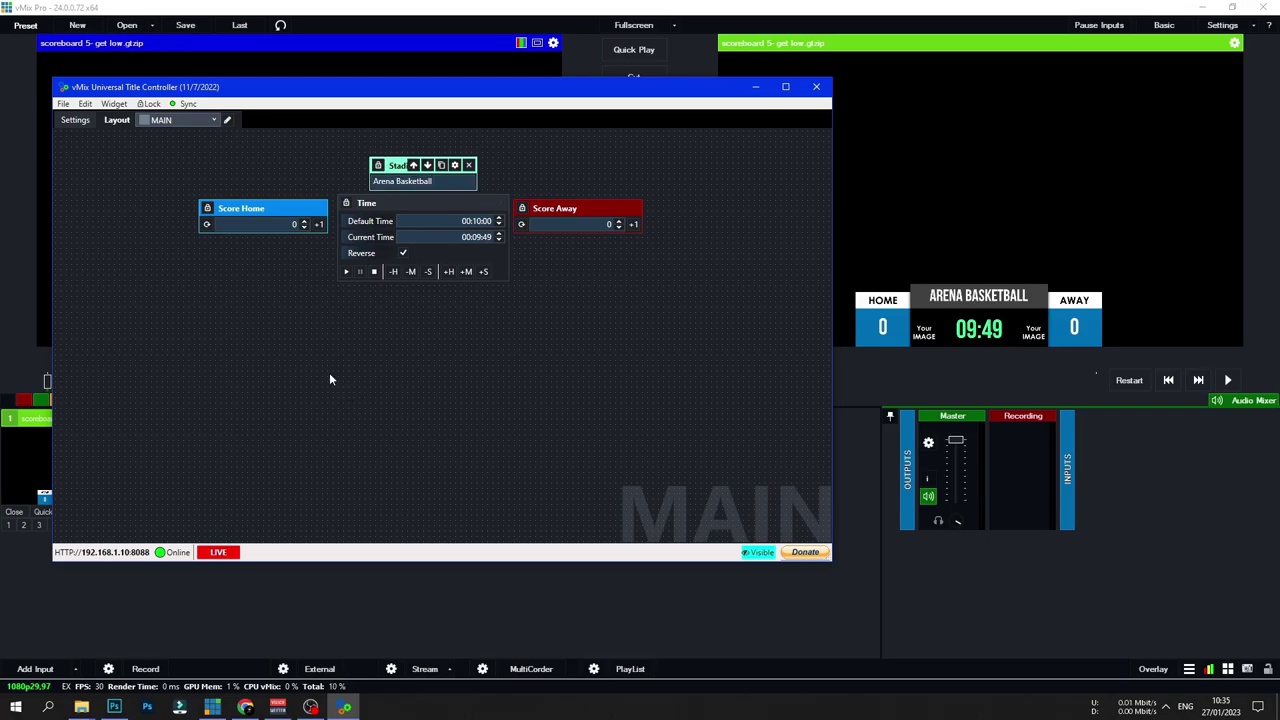
# Step: Add a Text Field widget named "Team1" below Score Home and set its color to Aqua
pyautogui.rightClick(253, 321)
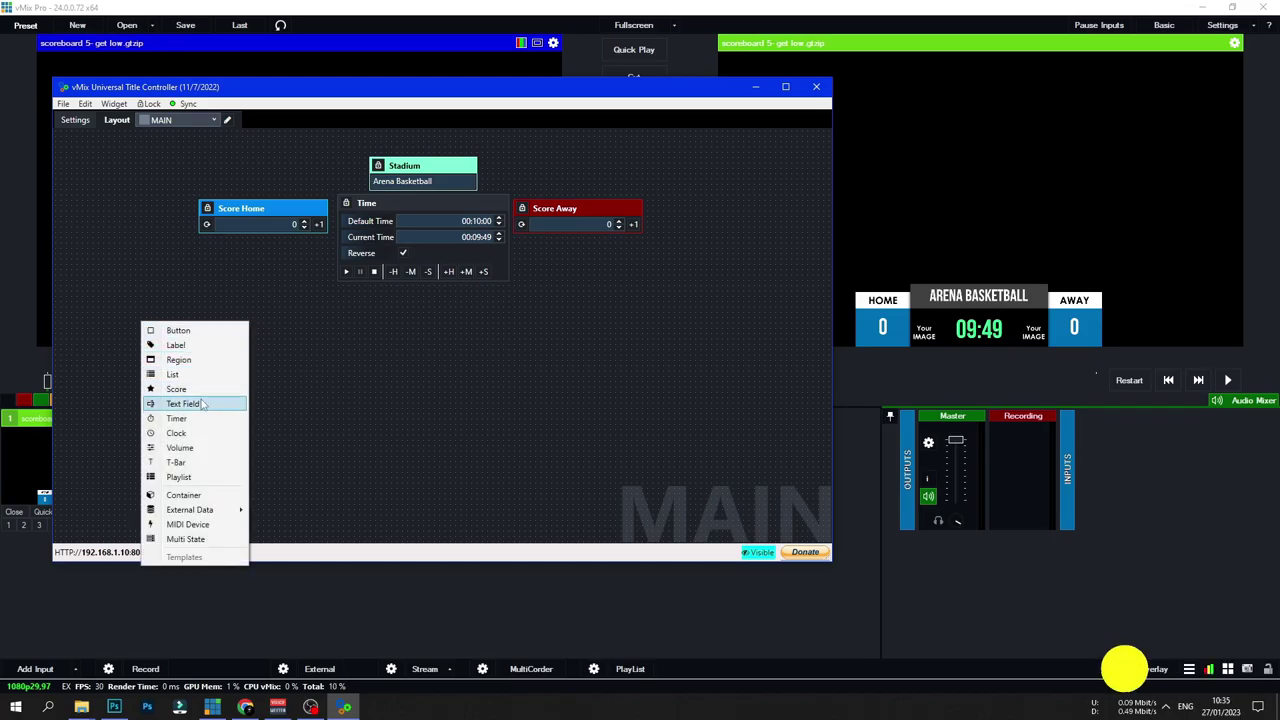
pyautogui.click(183, 403)
pyautogui.click(258, 323)
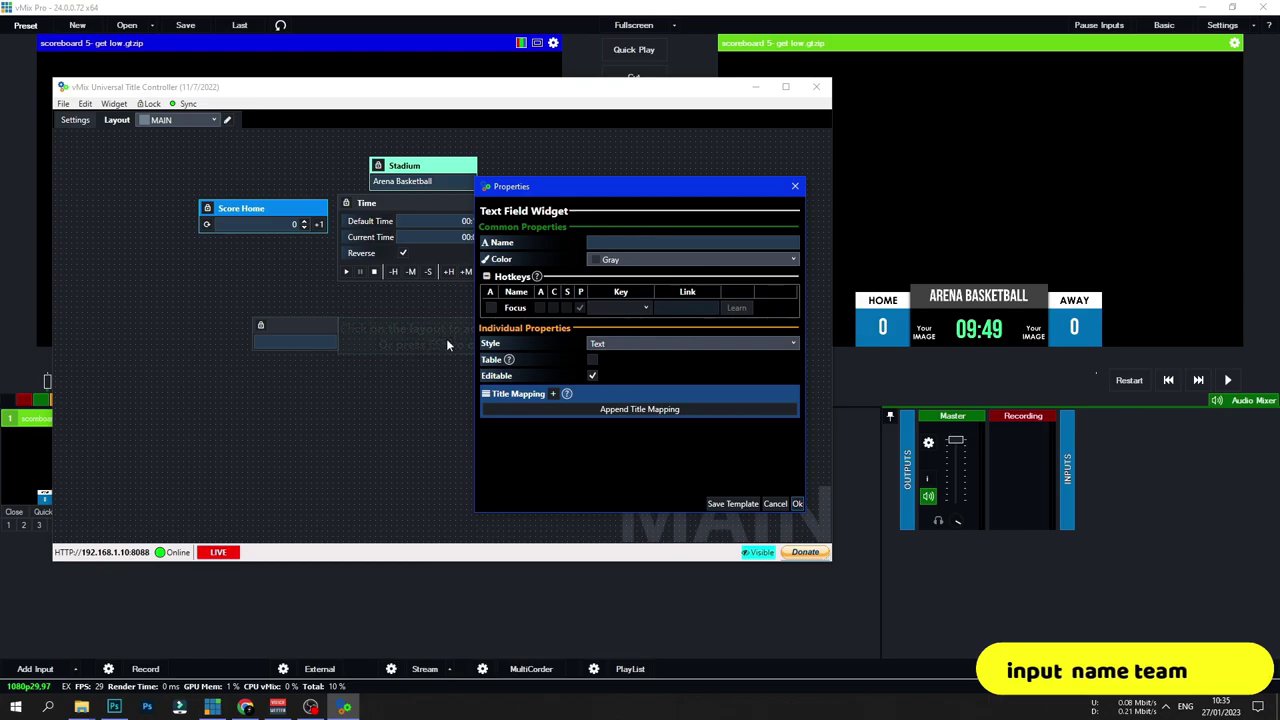
pyautogui.click(643, 241)
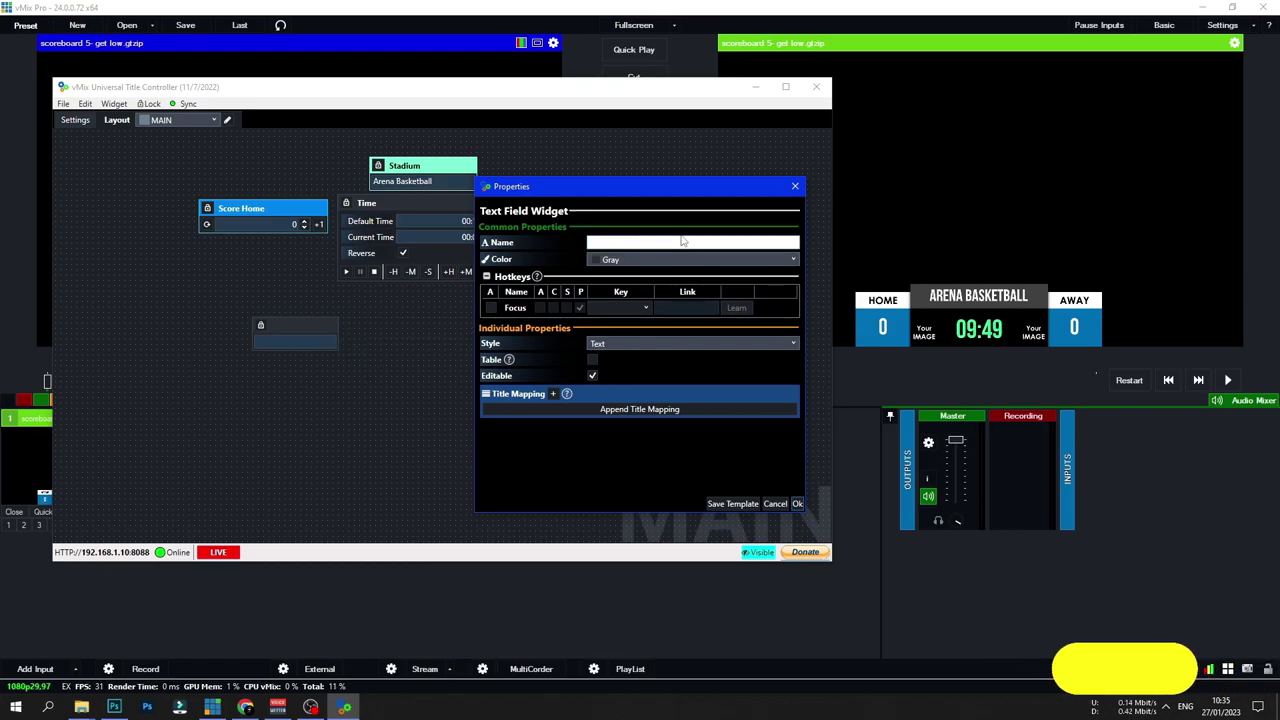
pyautogui.write('Team1')
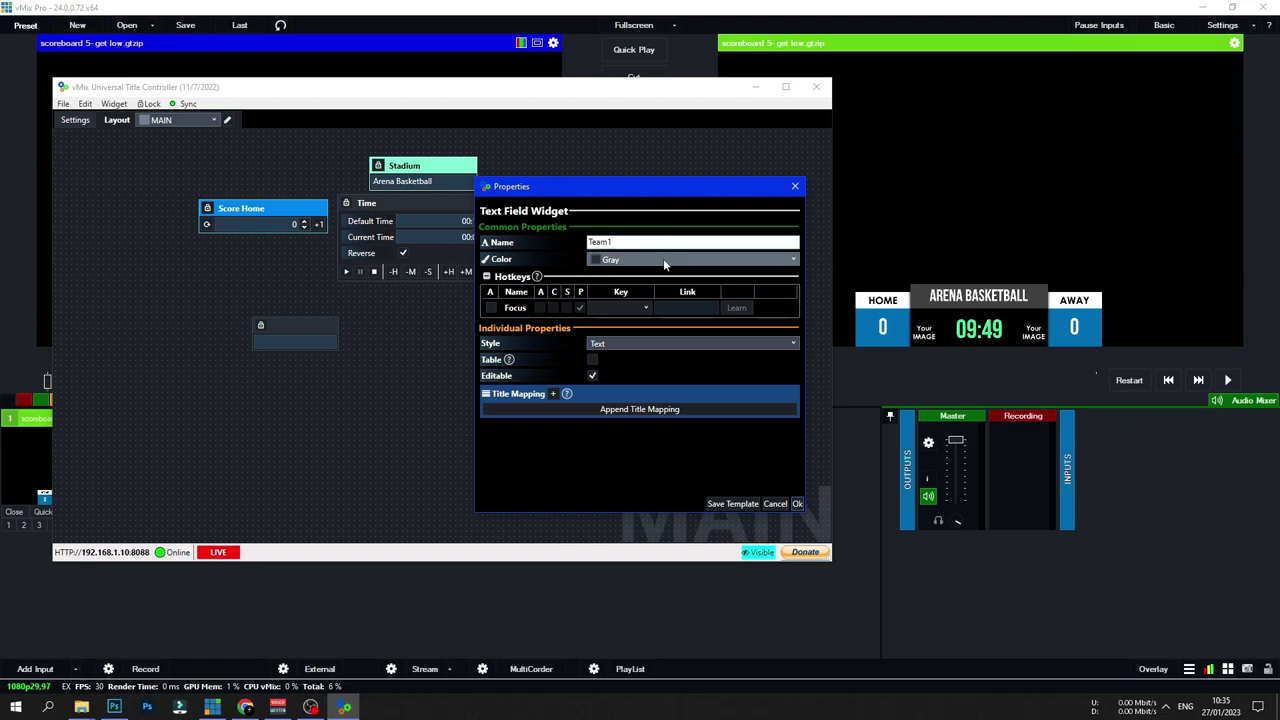
pyautogui.click(672, 259)
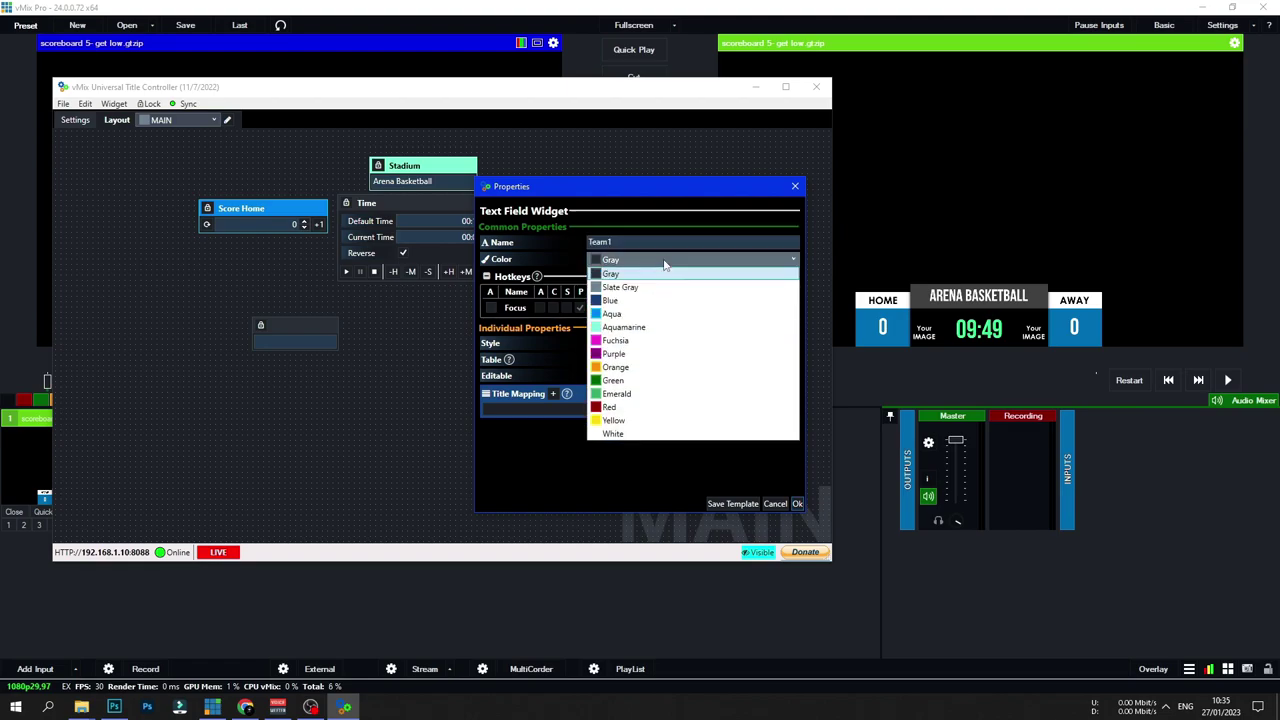
pyautogui.click(645, 316)
# Step: Map the Team1 widget to [TXT] Home Team Name.Text of the scoreboard 5- get low.gtzip input and apply its properties
pyautogui.click(555, 394)
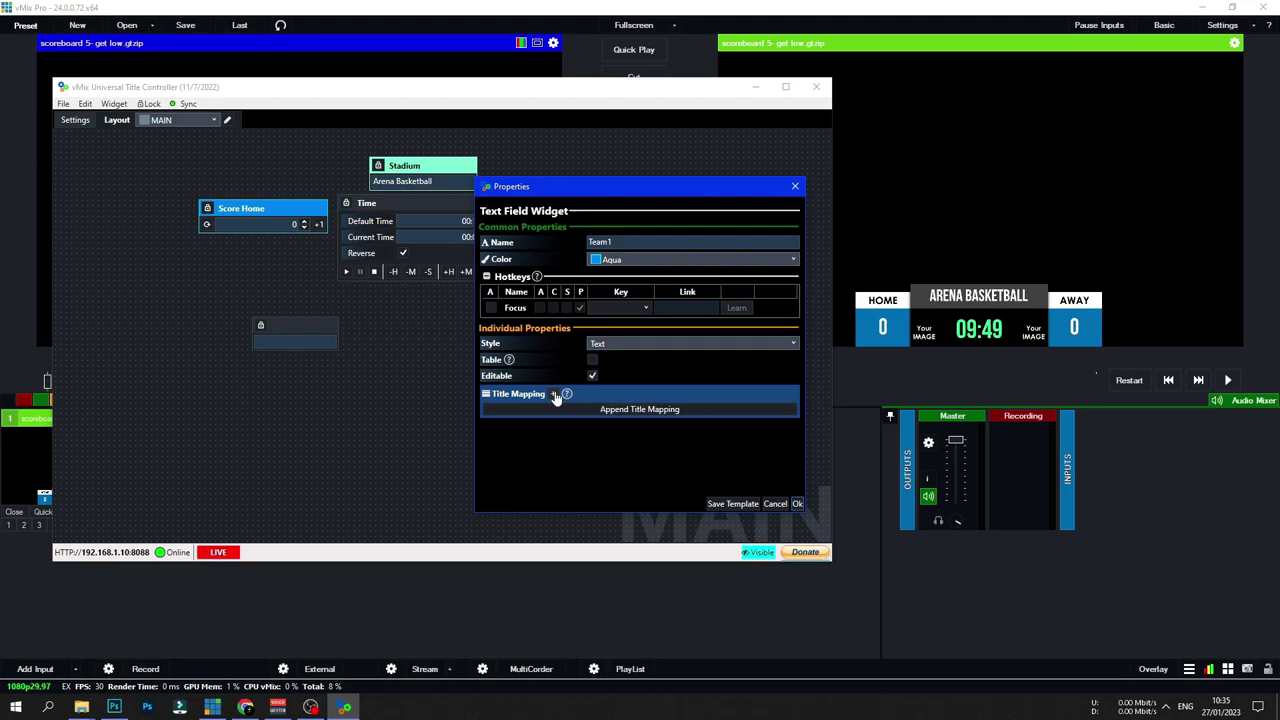
pyautogui.click(558, 407)
pyautogui.click(604, 410)
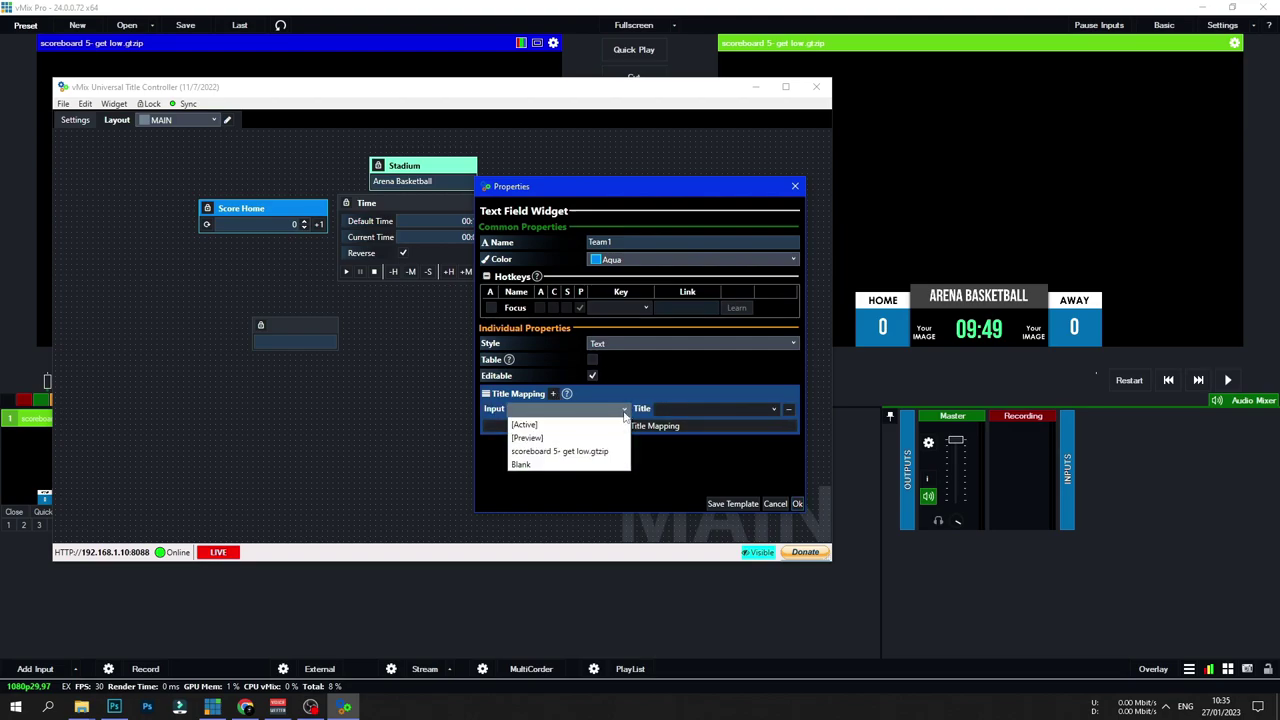
pyautogui.click(586, 452)
pyautogui.click(742, 409)
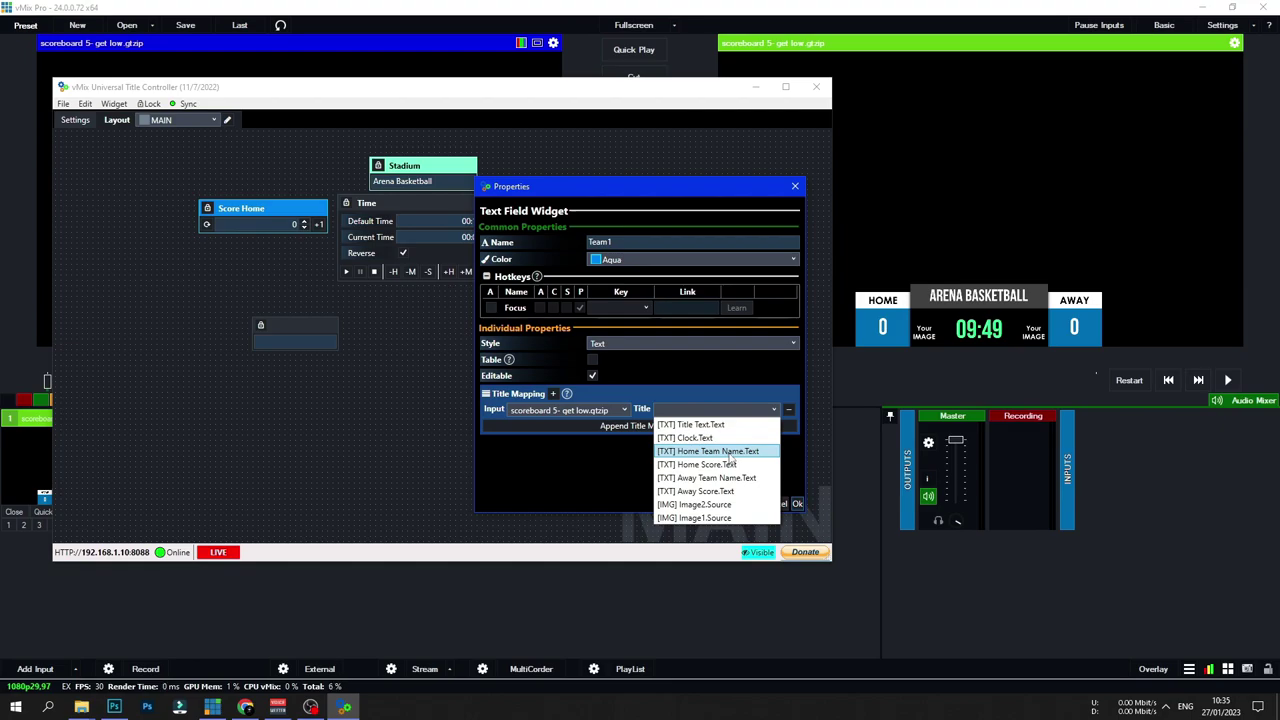
pyautogui.click(726, 451)
pyautogui.click(797, 503)
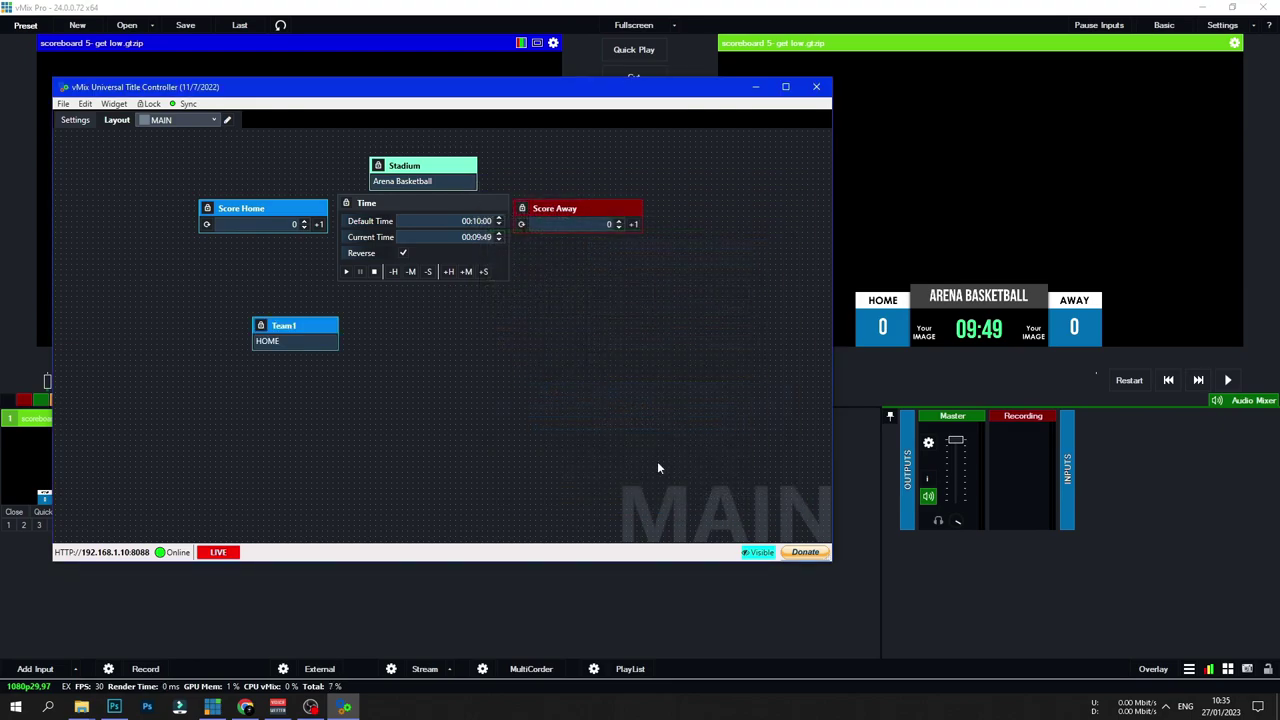
# Step: Replace the Team1 widget's text with "BARCE" and place the widget directly above Score Home
pyautogui.click(301, 342)
pyautogui.doubleClick(269, 342)
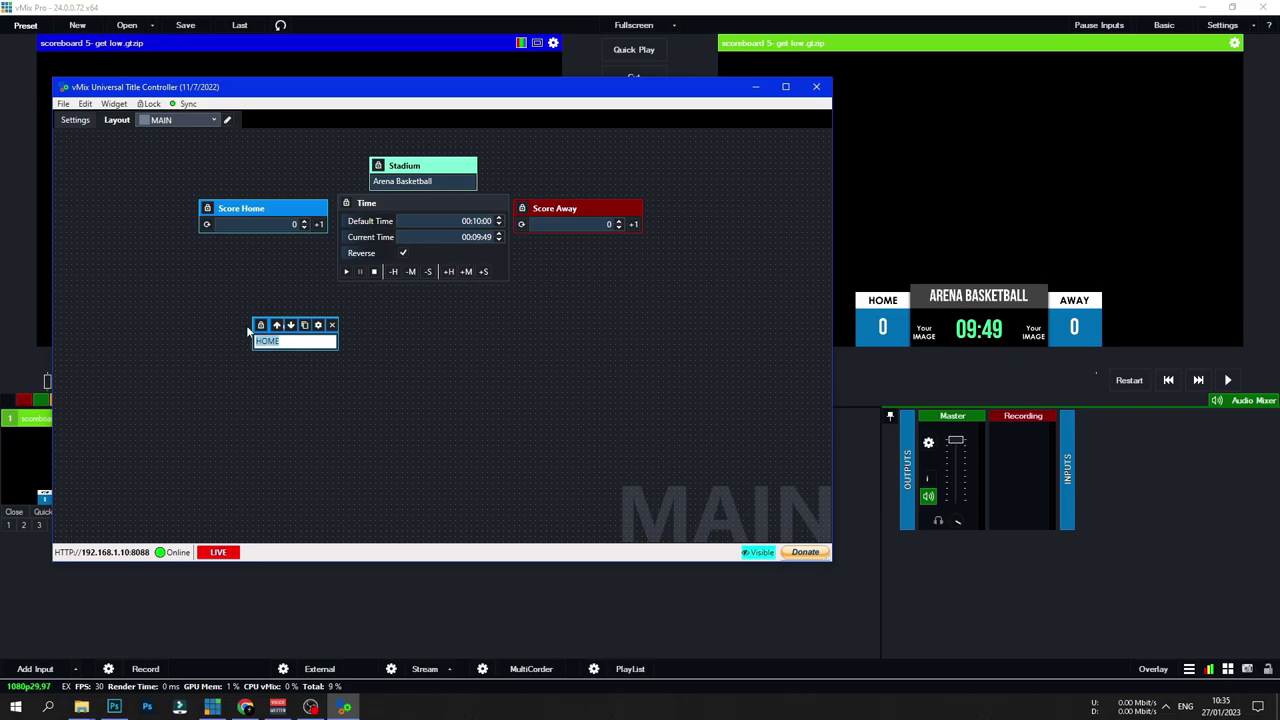
pyautogui.write('BARCE')
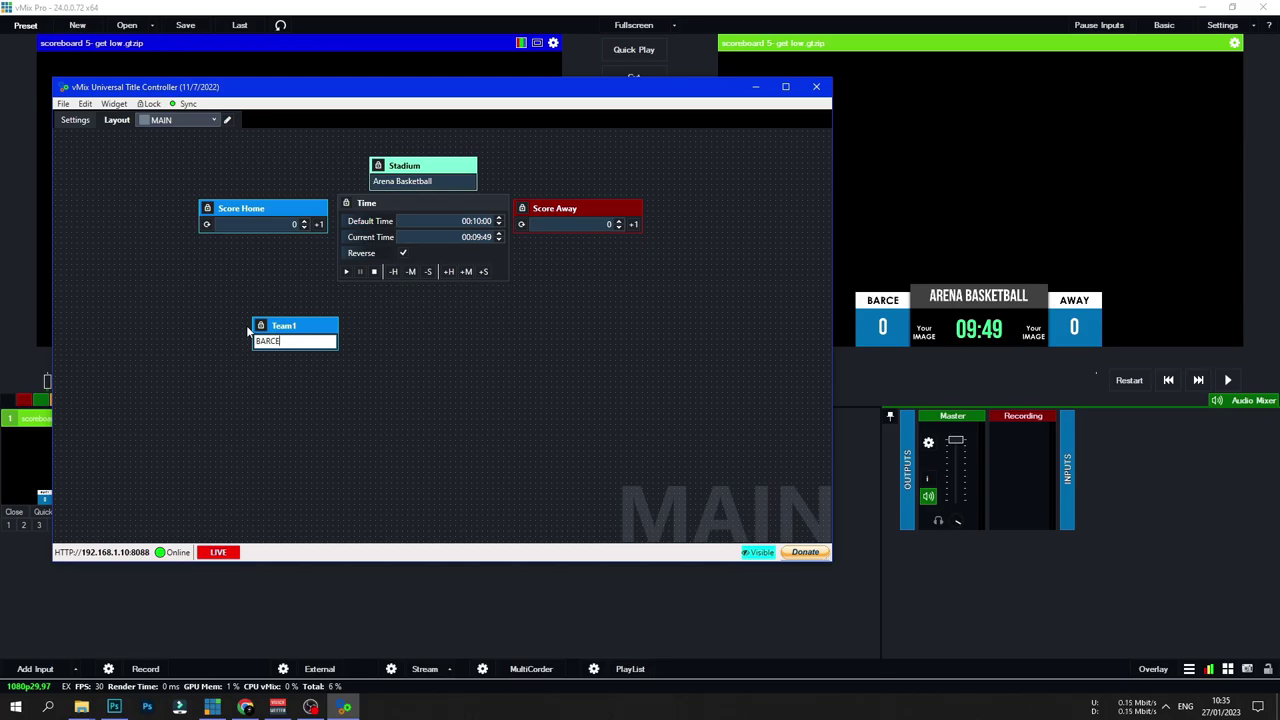
pyautogui.moveTo(274, 326); pyautogui.dragTo(242, 170)
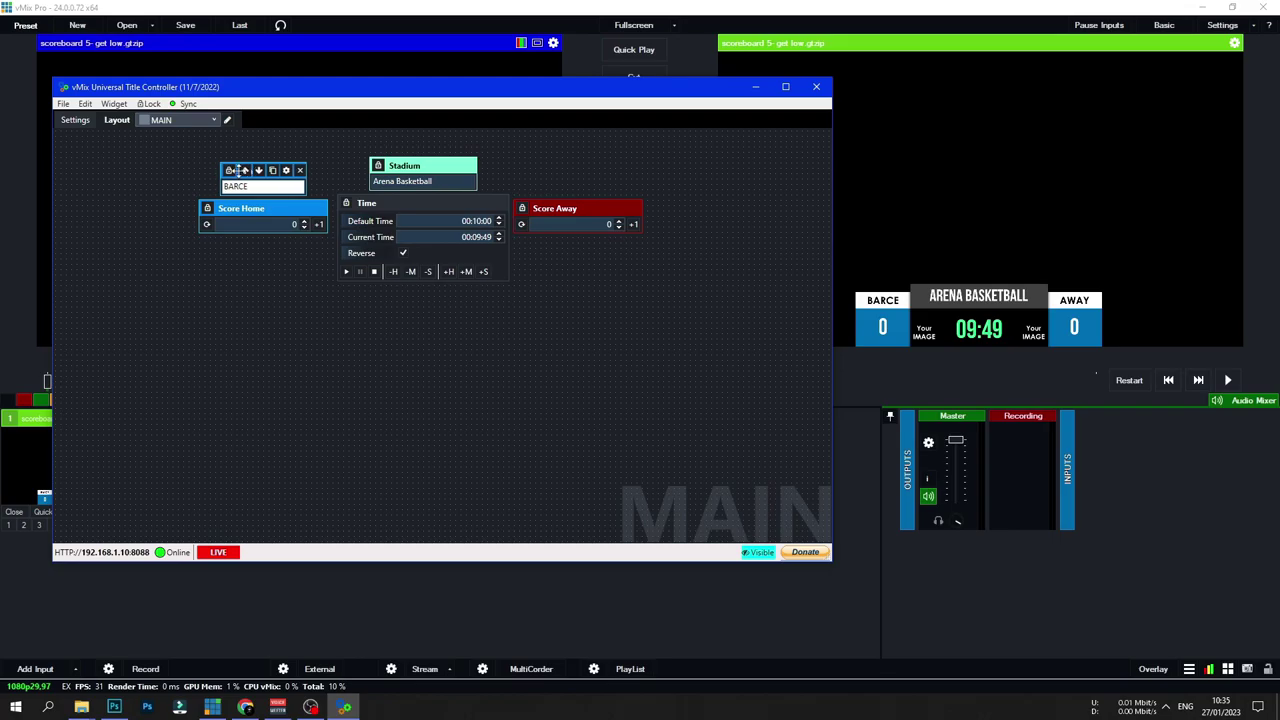
# Step: Add a Text Field widget named "Team2" below the Time widget and set its color to Red
pyautogui.rightClick(335, 370)
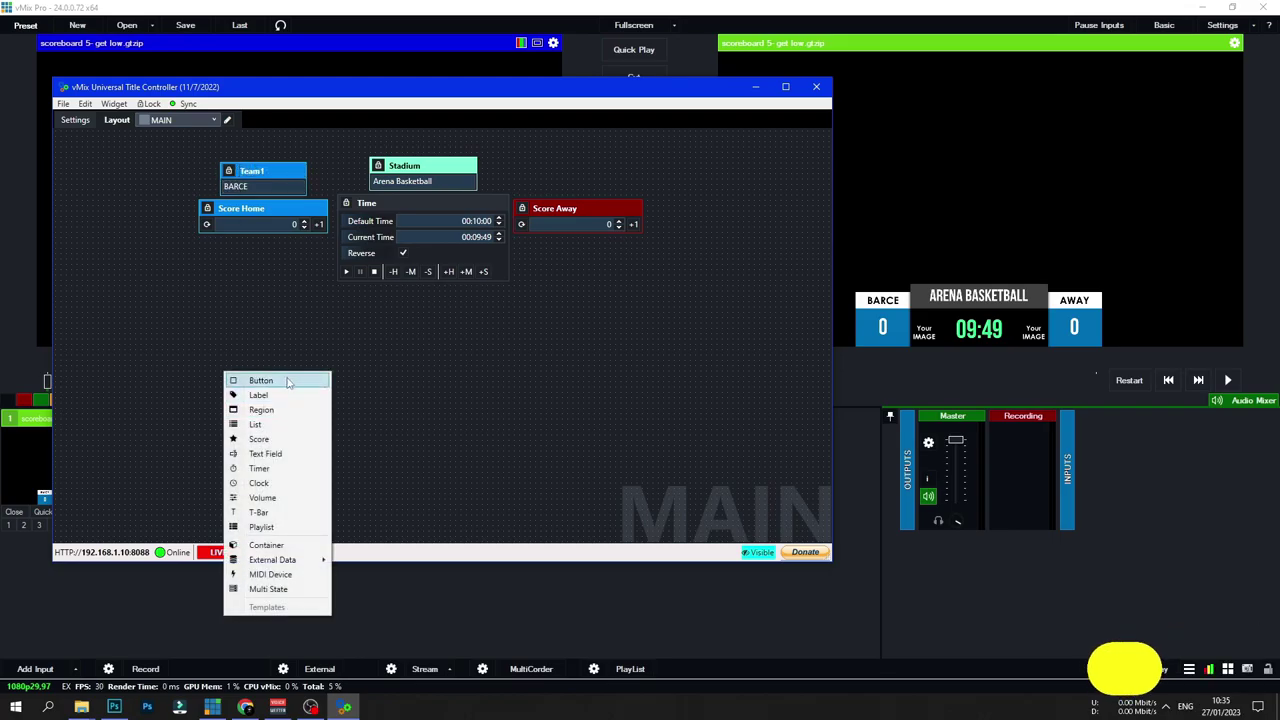
pyautogui.click(285, 455)
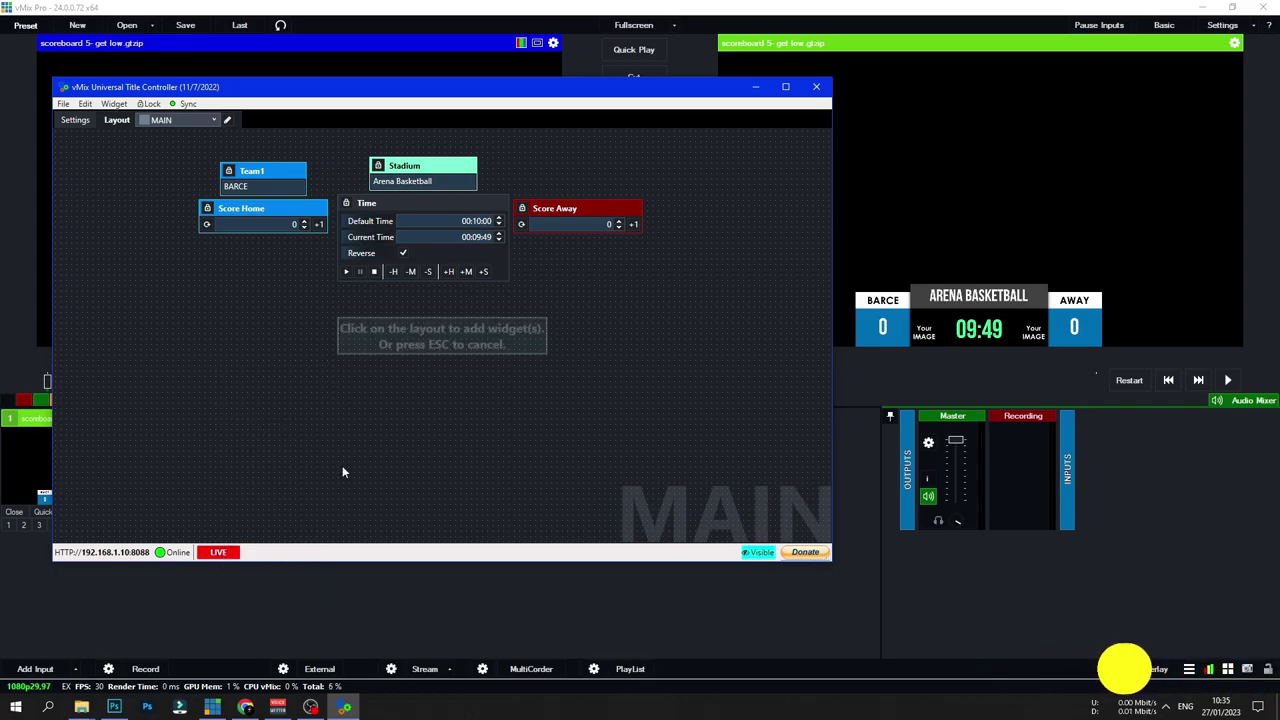
pyautogui.click(336, 374)
pyautogui.click(660, 242)
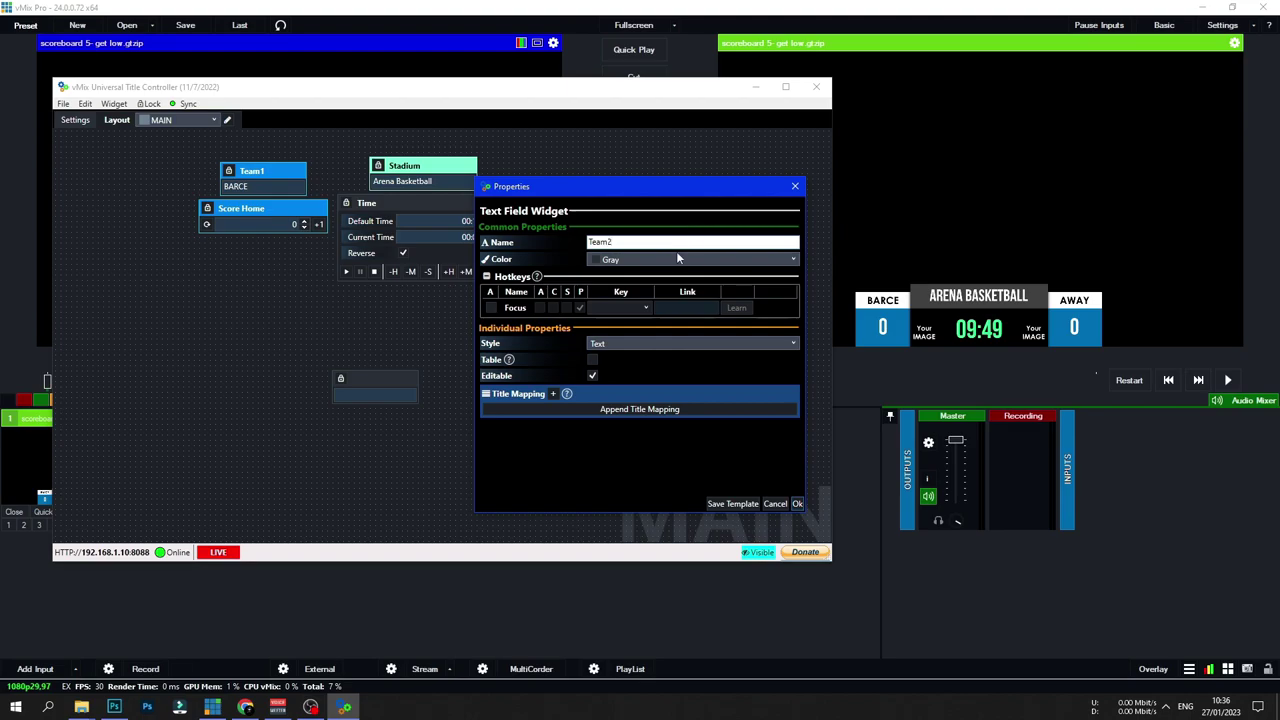
pyautogui.moveTo(613, 192); pyautogui.dragTo(651, 258)
pyautogui.click(650, 326)
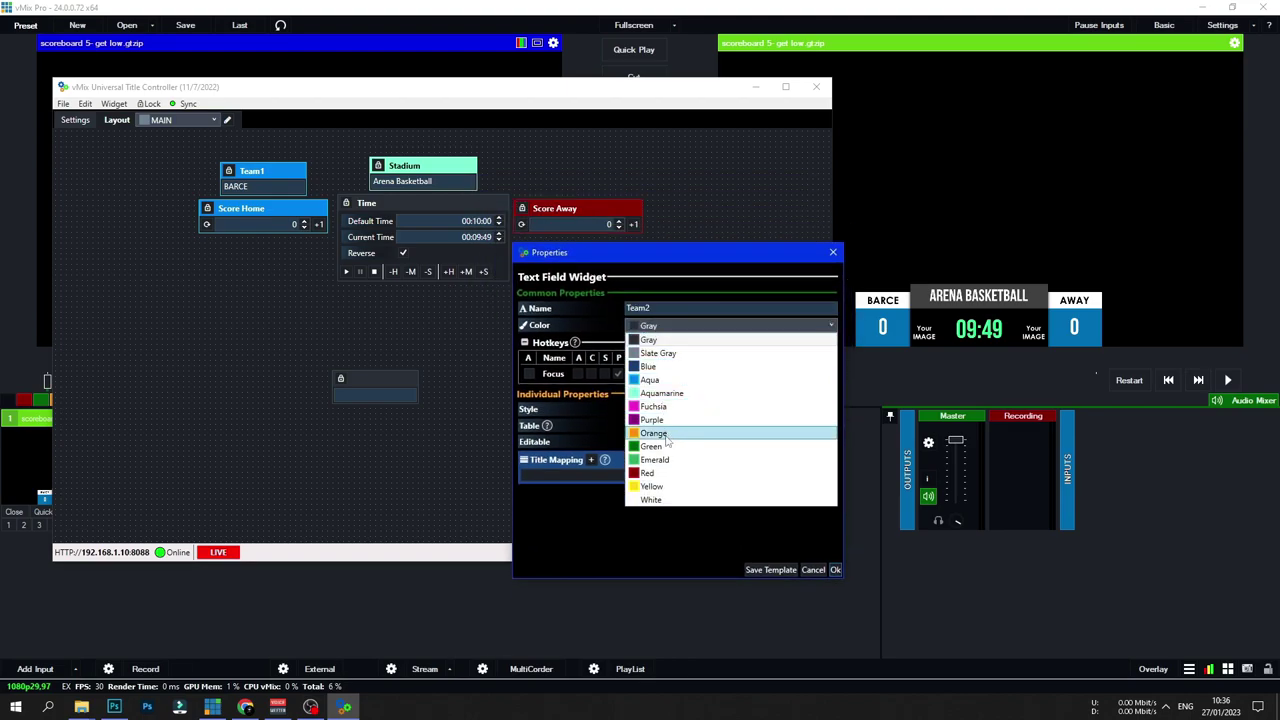
pyautogui.click(648, 473)
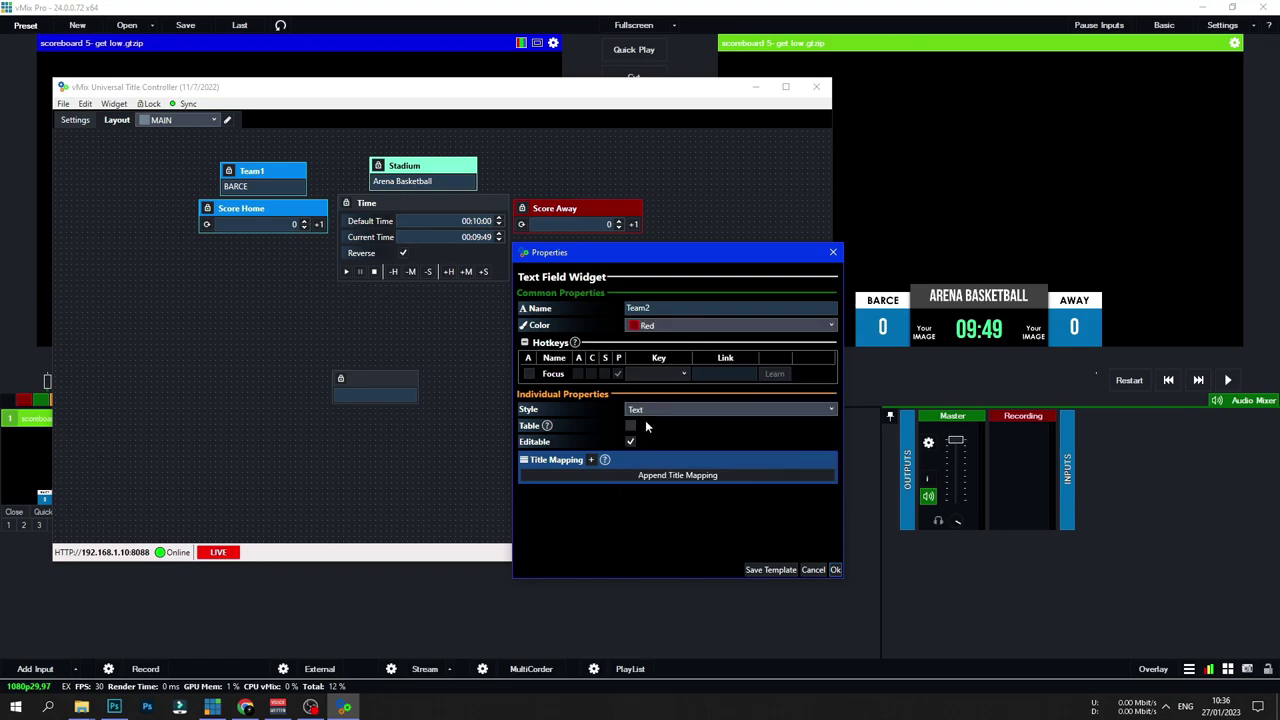
# Step: Map the Team2 widget to [TXT] Away Team Name.Text of the scoreboard 5- get low.gtzip input and apply its properties
pyautogui.click(590, 461)
pyautogui.click(660, 476)
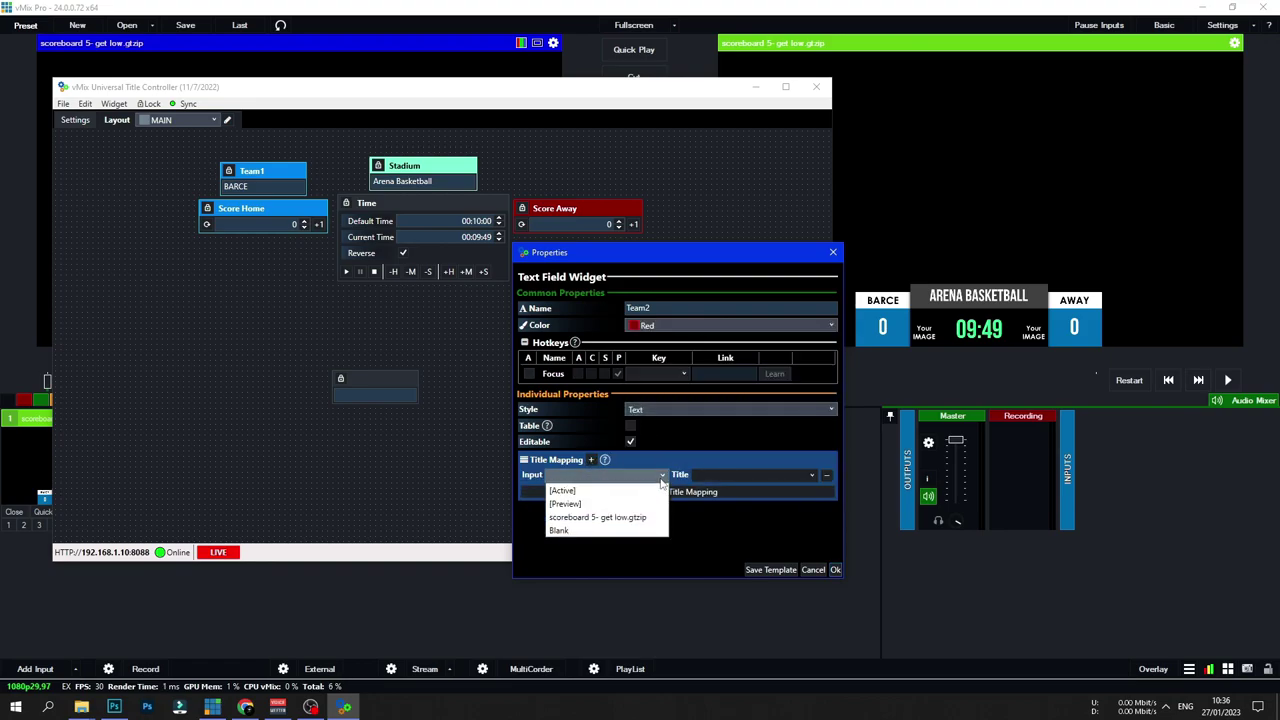
pyautogui.click(615, 519)
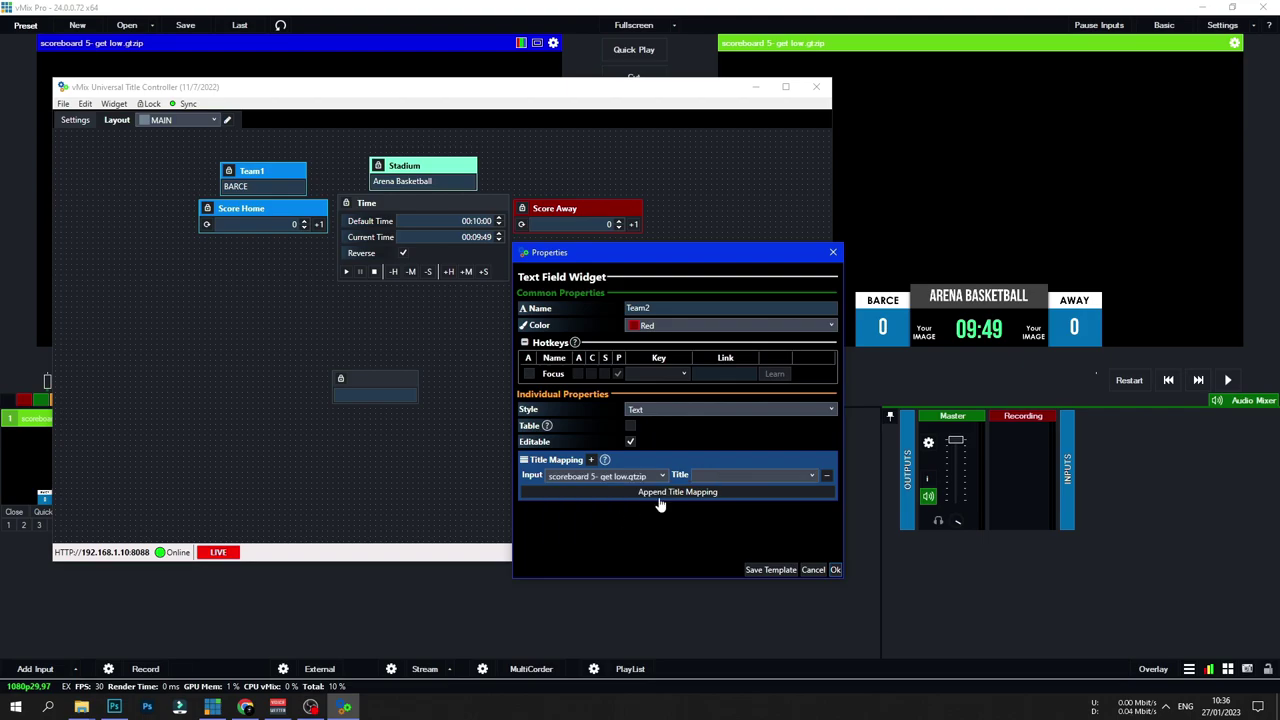
pyautogui.click(812, 478)
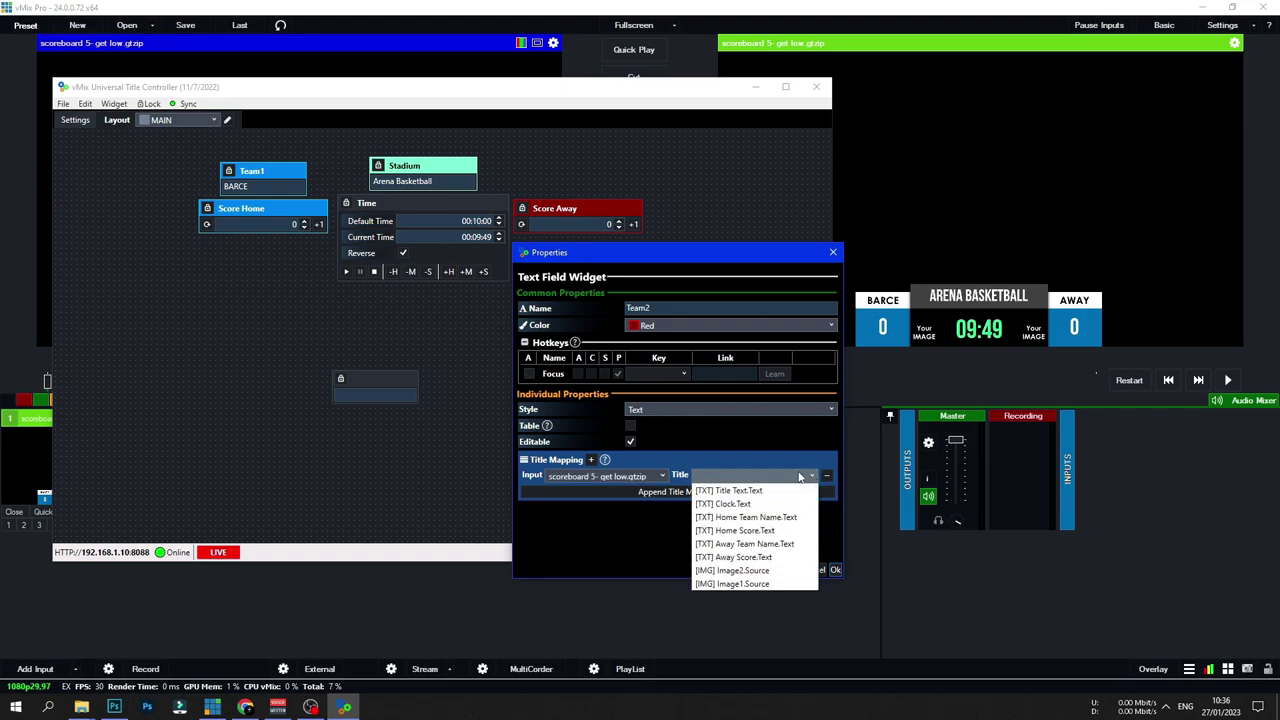
pyautogui.click(772, 544)
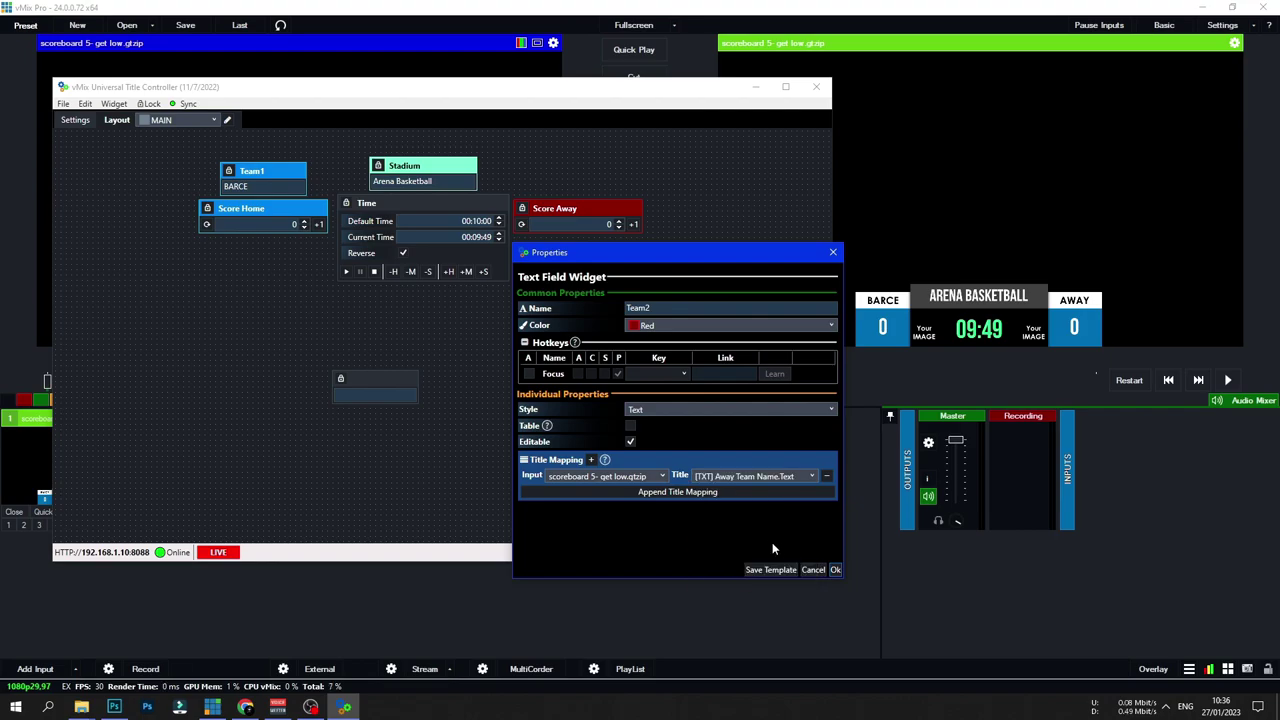
pyautogui.click(836, 569)
# Step: Set the Team2 widget's text to "REAL" and place the widget directly above Score Away
pyautogui.hotkey('ctrl', 'a')
pyautogui.write('REAL')
pyautogui.press('Return')
pyautogui.moveTo(385, 368); pyautogui.dragTo(557, 170)
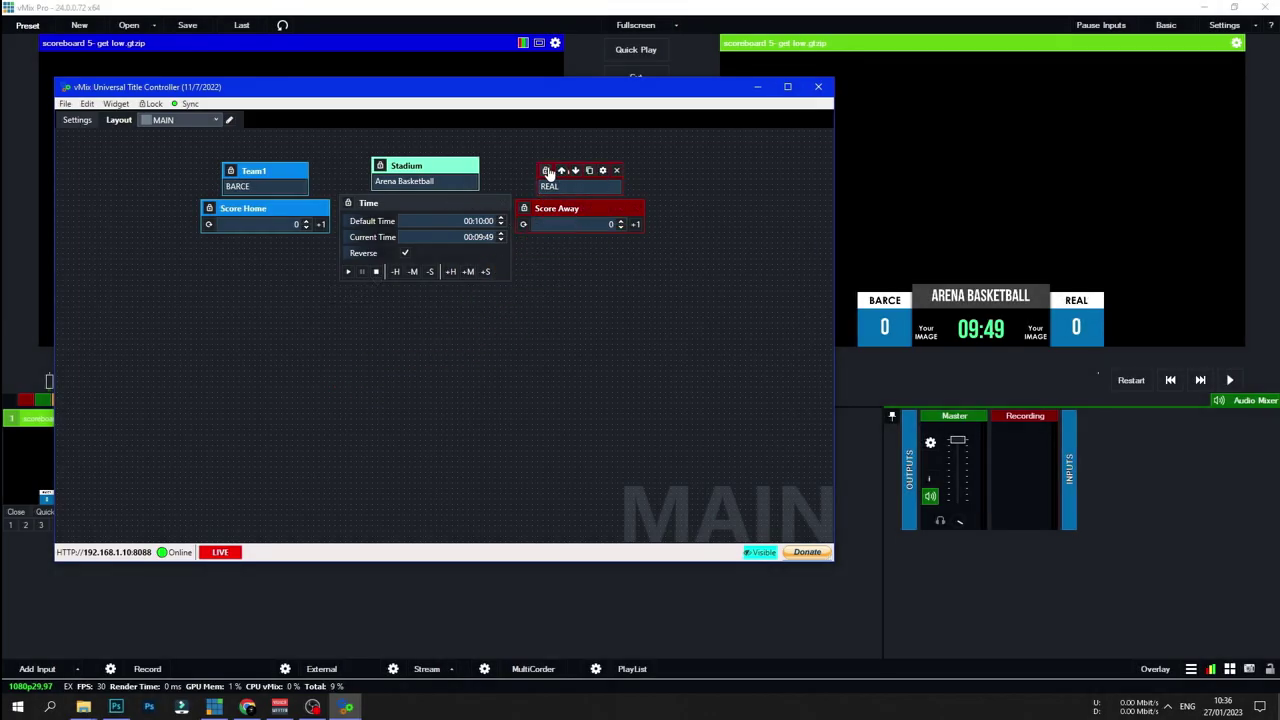
# Step: Hide the captions of the Team2, Team1 and Stadium widgets
pyautogui.rightClick(557, 172)
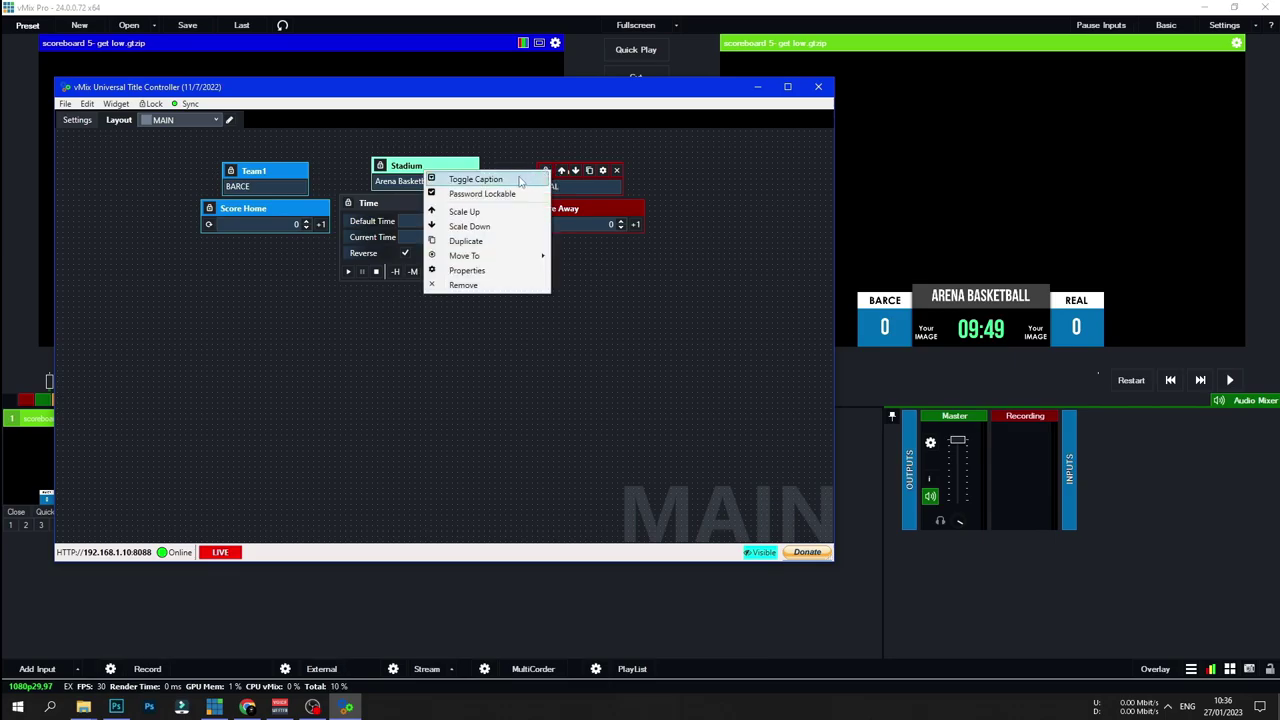
pyautogui.click(515, 178)
pyautogui.rightClick(231, 175)
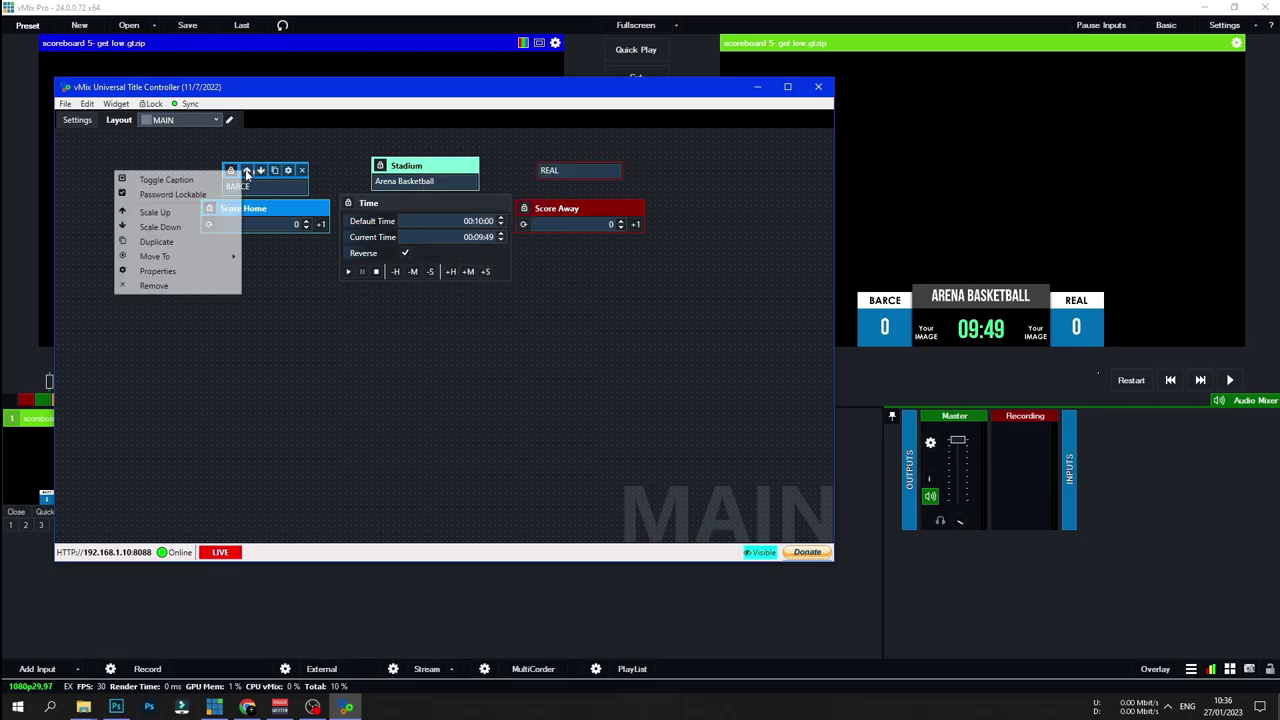
pyautogui.click(265, 177)
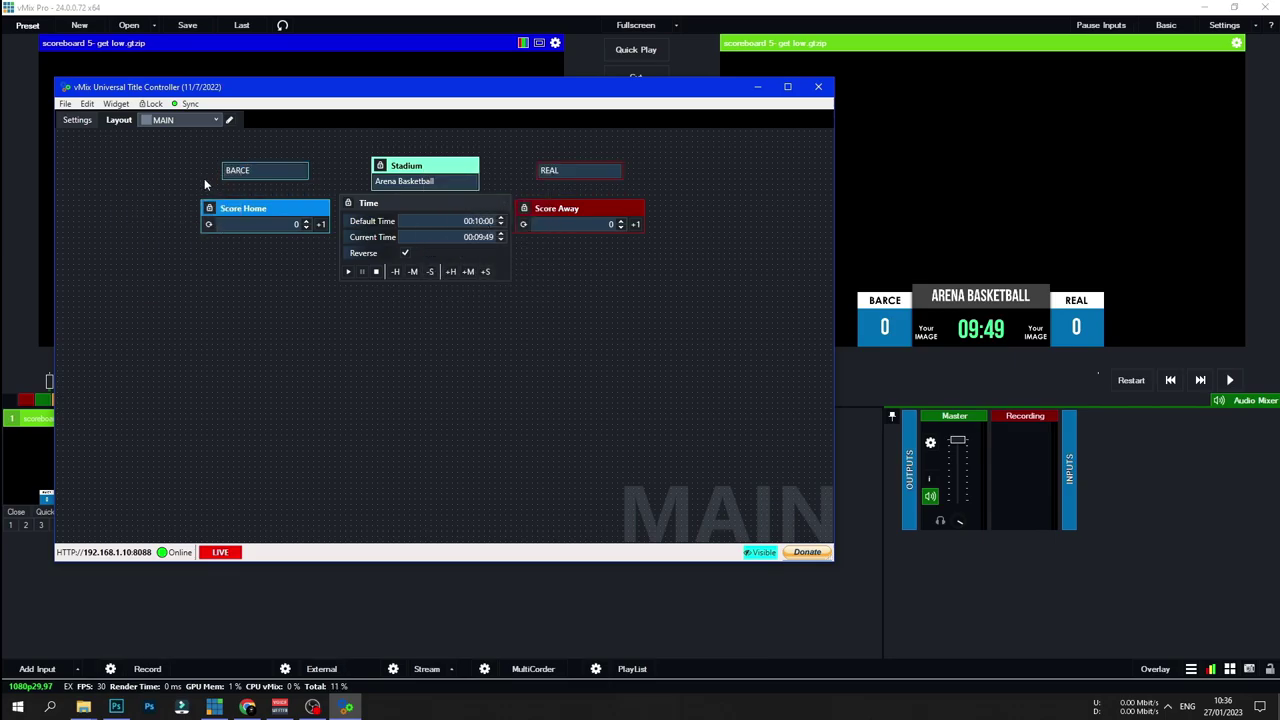
pyautogui.rightClick(400, 166)
pyautogui.click(378, 178)
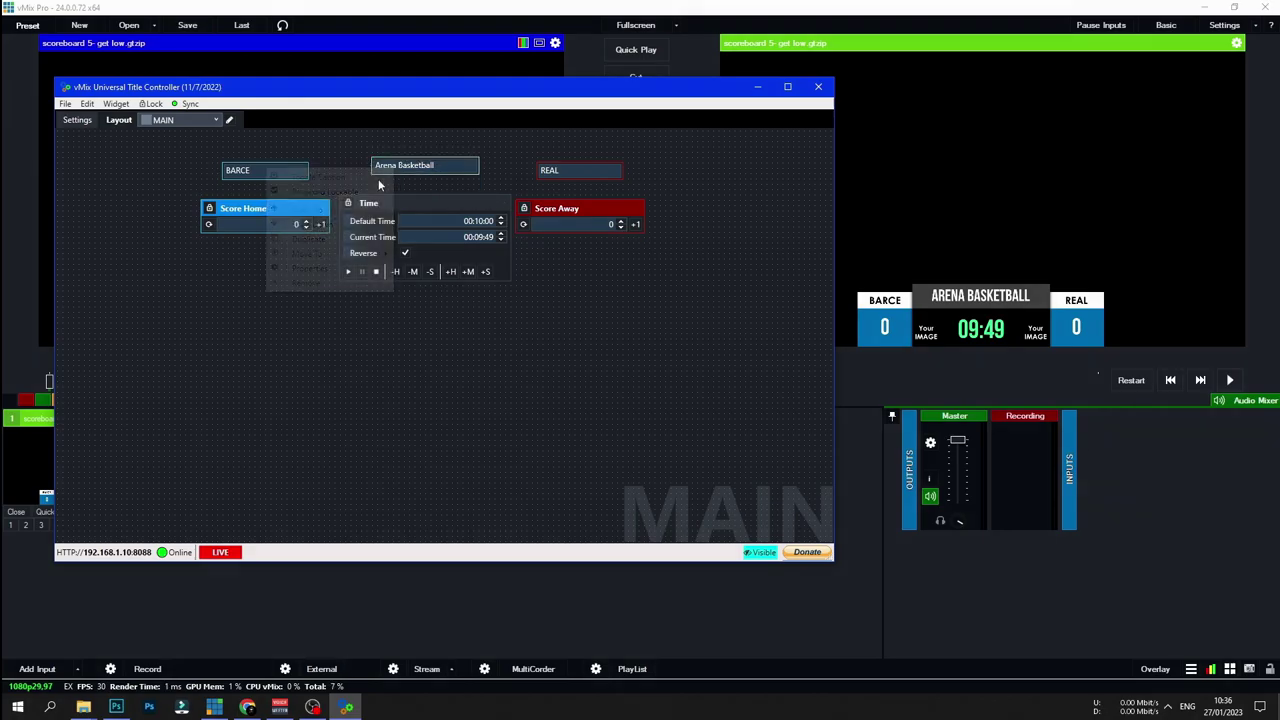
# Step: Add a Button widget named "Logo1" in the empty area below Score Home
pyautogui.rightClick(207, 366)
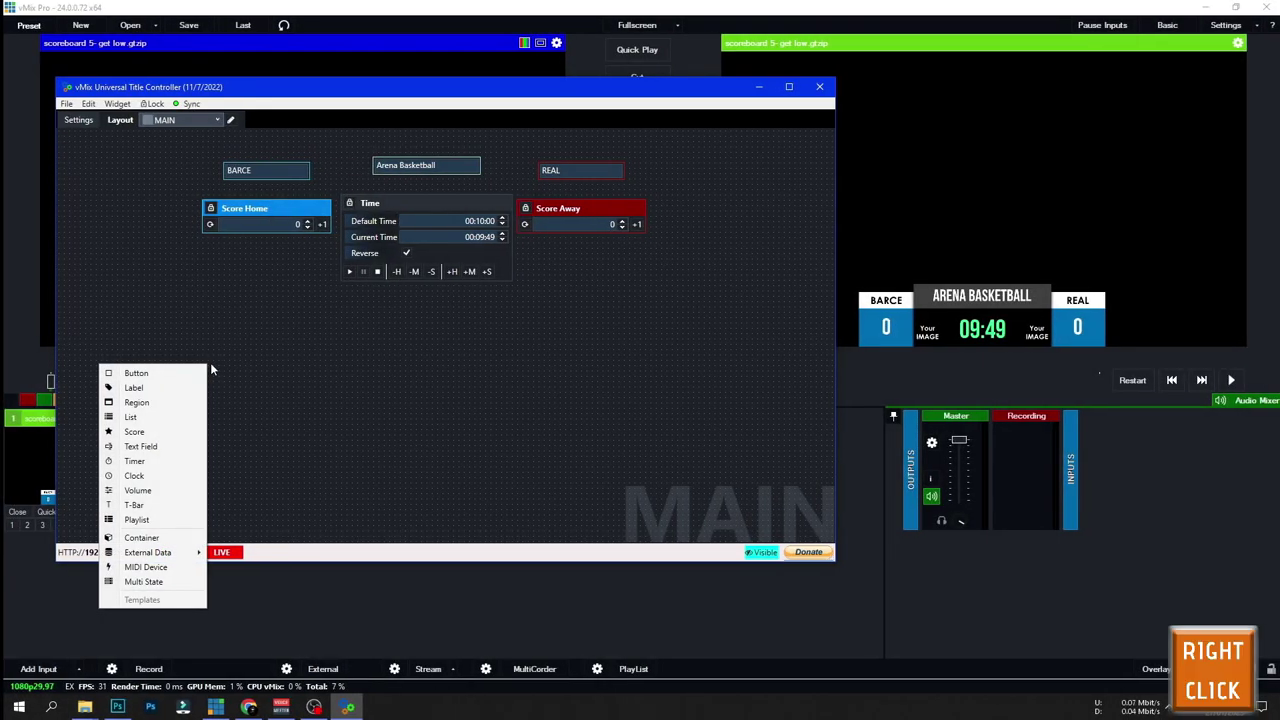
pyautogui.click(165, 373)
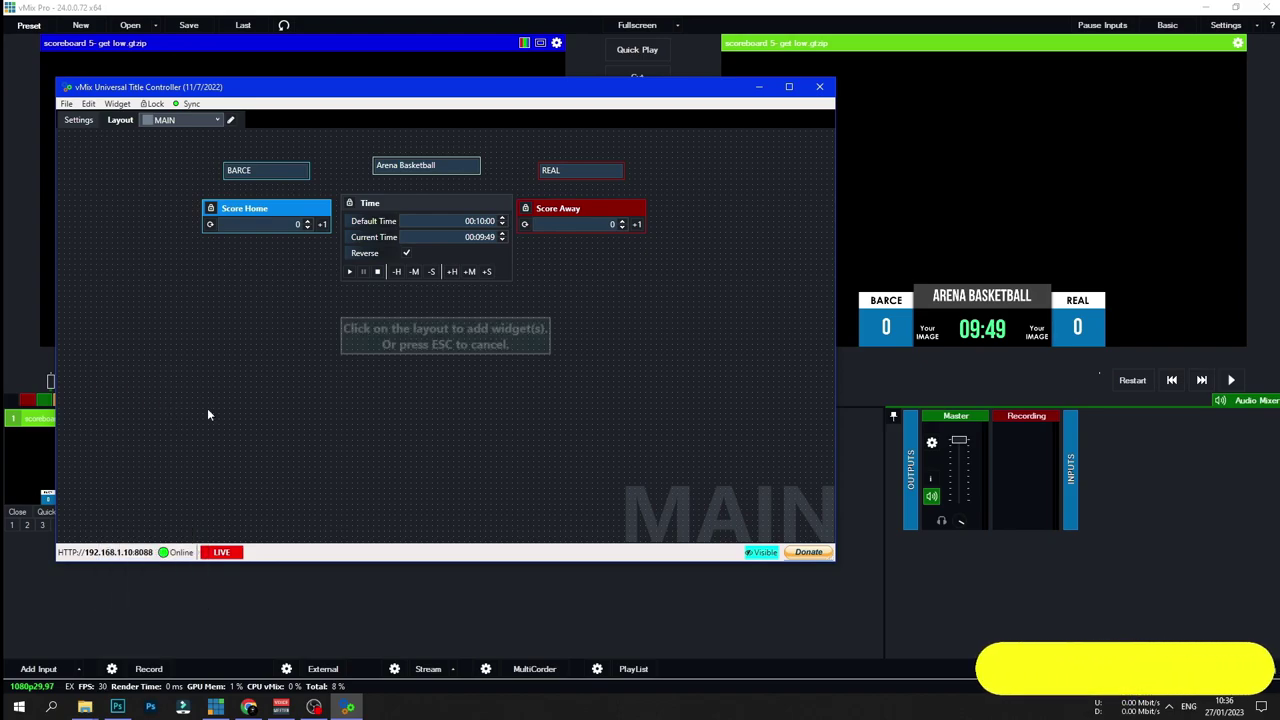
pyautogui.click(203, 406)
pyautogui.moveTo(620, 186); pyautogui.dragTo(484, 178)
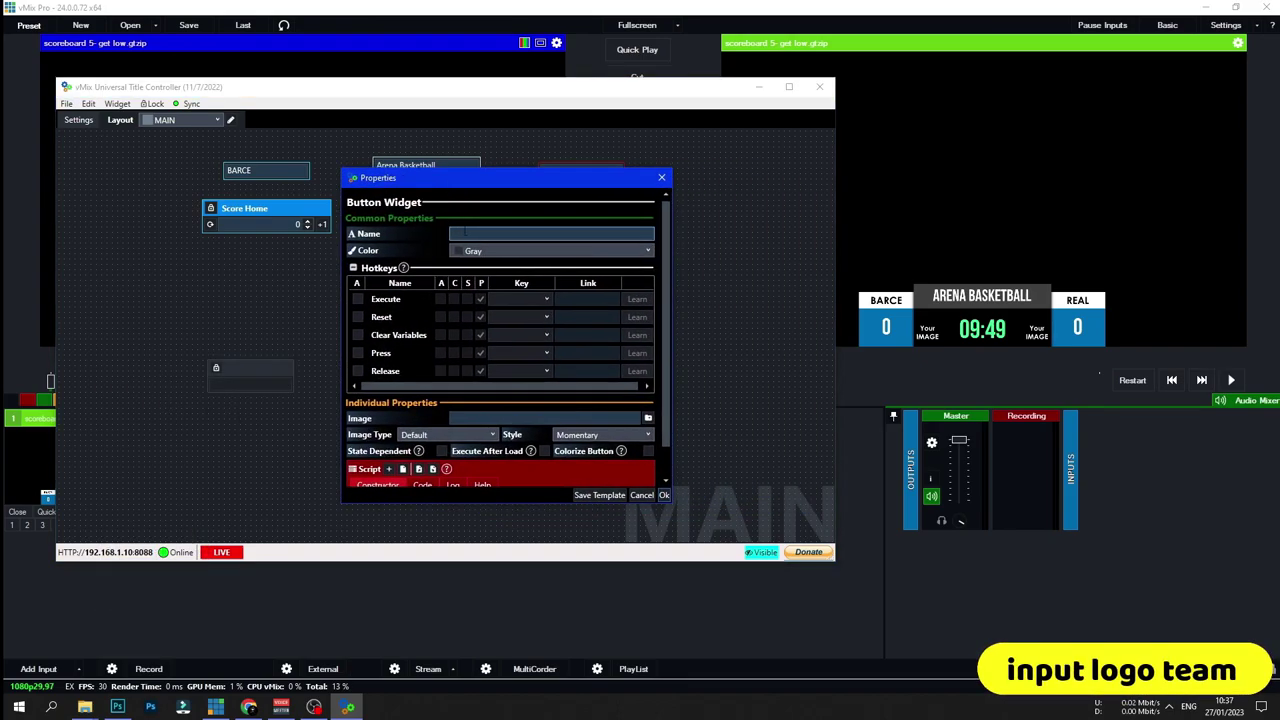
pyautogui.write('Logo')
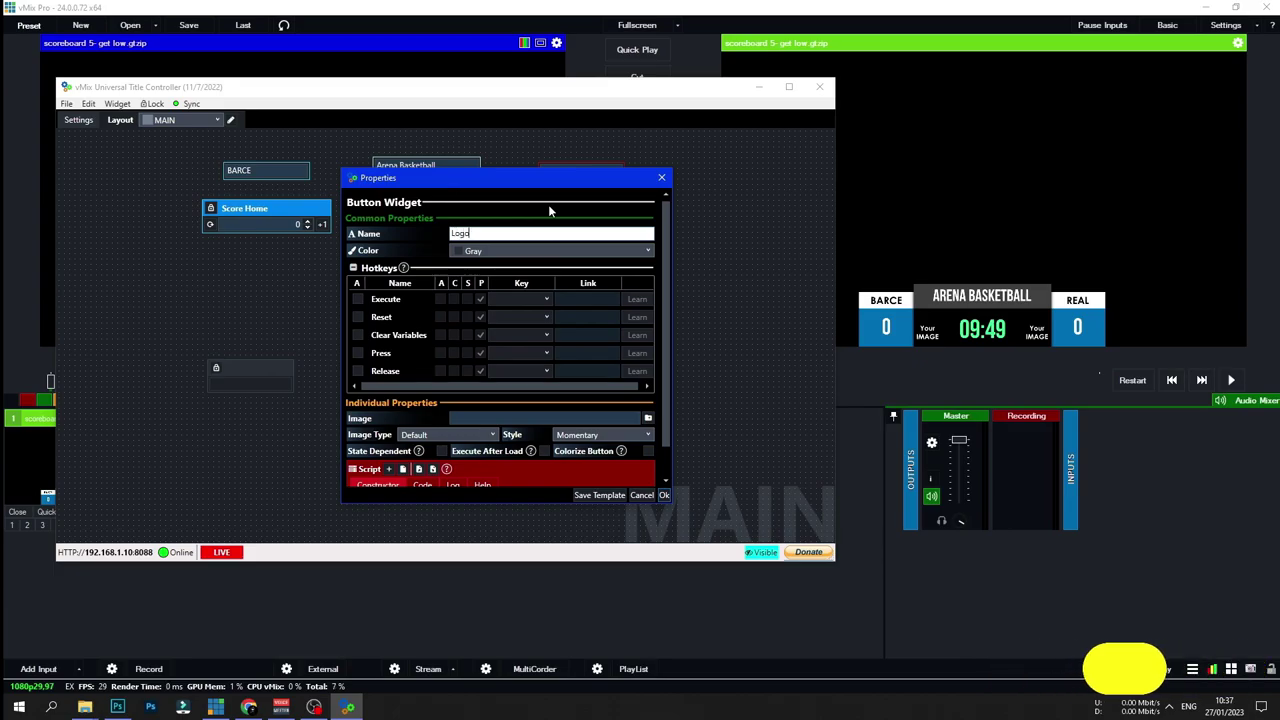
pyautogui.write('1')
# Step: Append a SetImage script command to Logo1 for the scoreboard 5- get low.gtzip input, with index 1 for Image1.Source
pyautogui.scroll(-1, 468, 300)
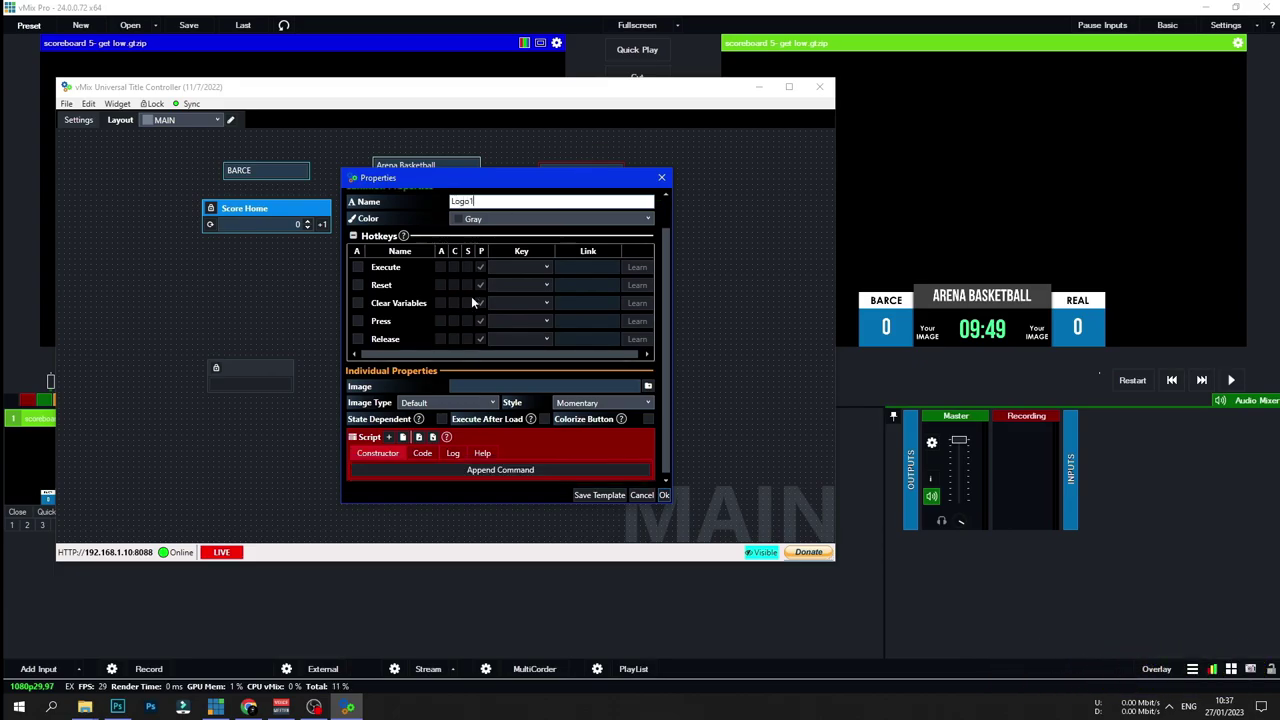
pyautogui.click(389, 440)
pyautogui.click(519, 469)
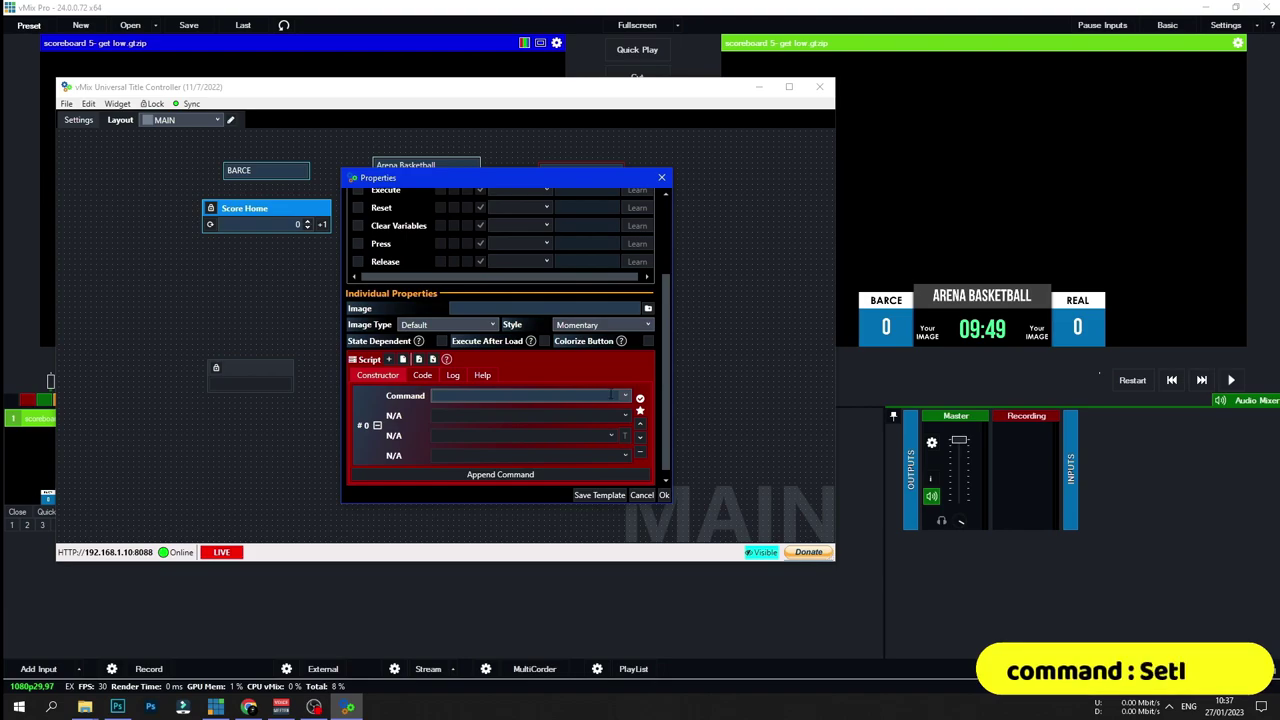
pyautogui.click(625, 395)
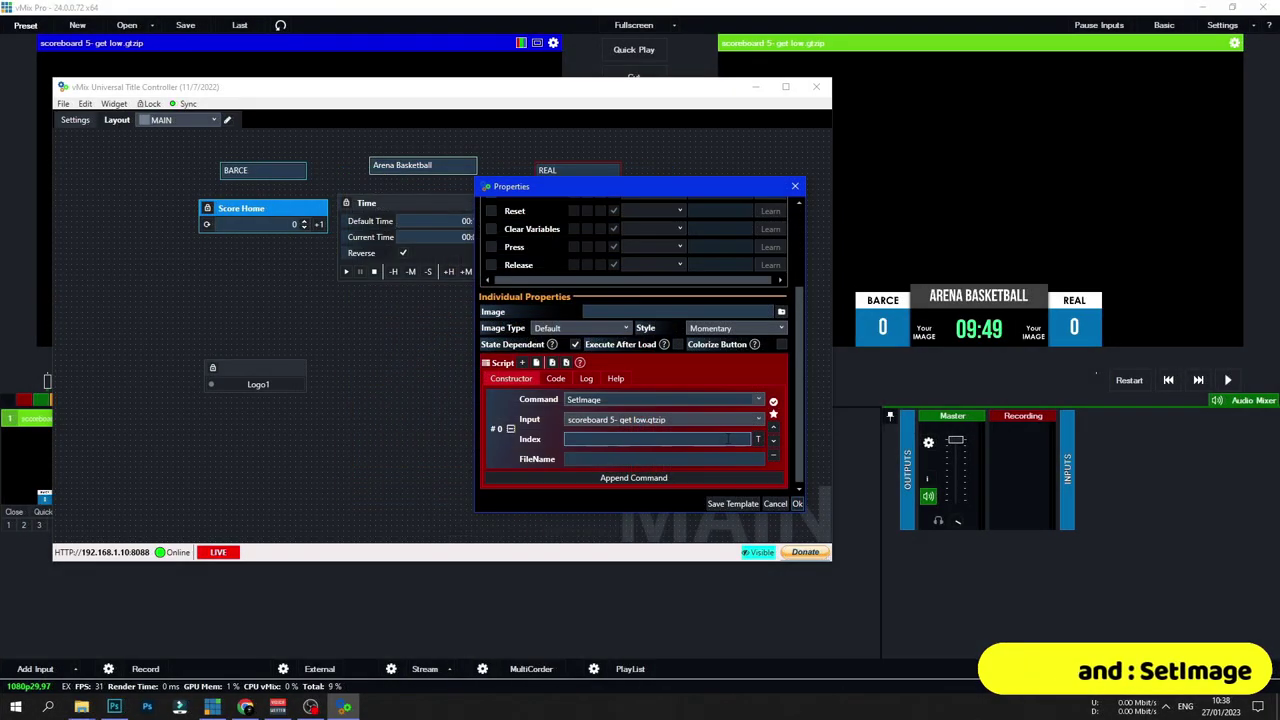
pyautogui.click(684, 440)
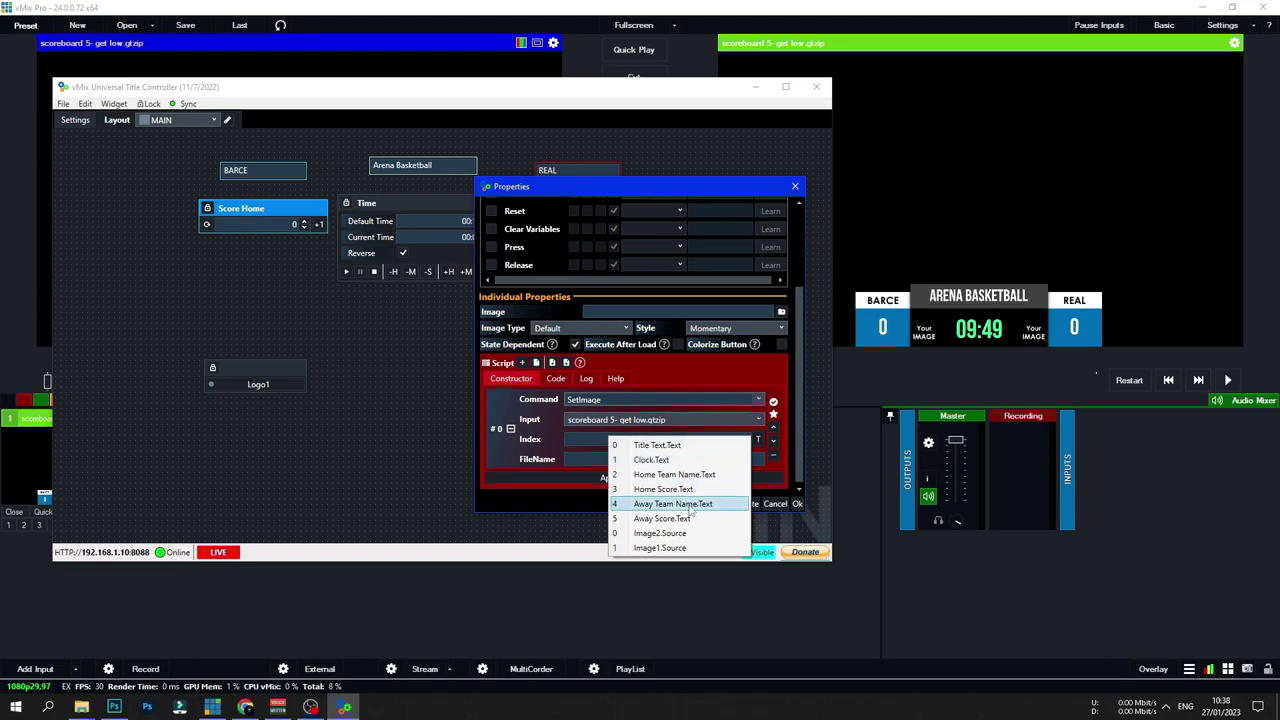
pyautogui.click(668, 548)
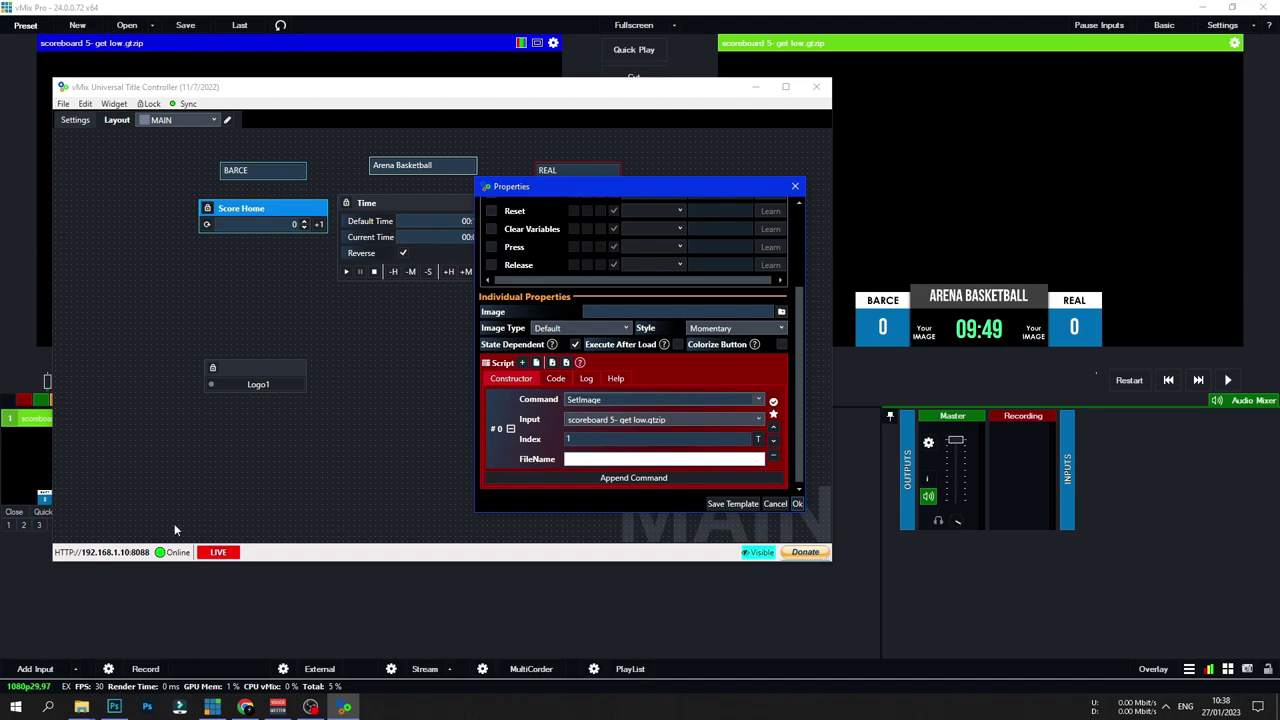
# Step: Switch to the Team Logo folder in File Explorer and copy the path of Barcelona.png
pyautogui.click(81, 706)
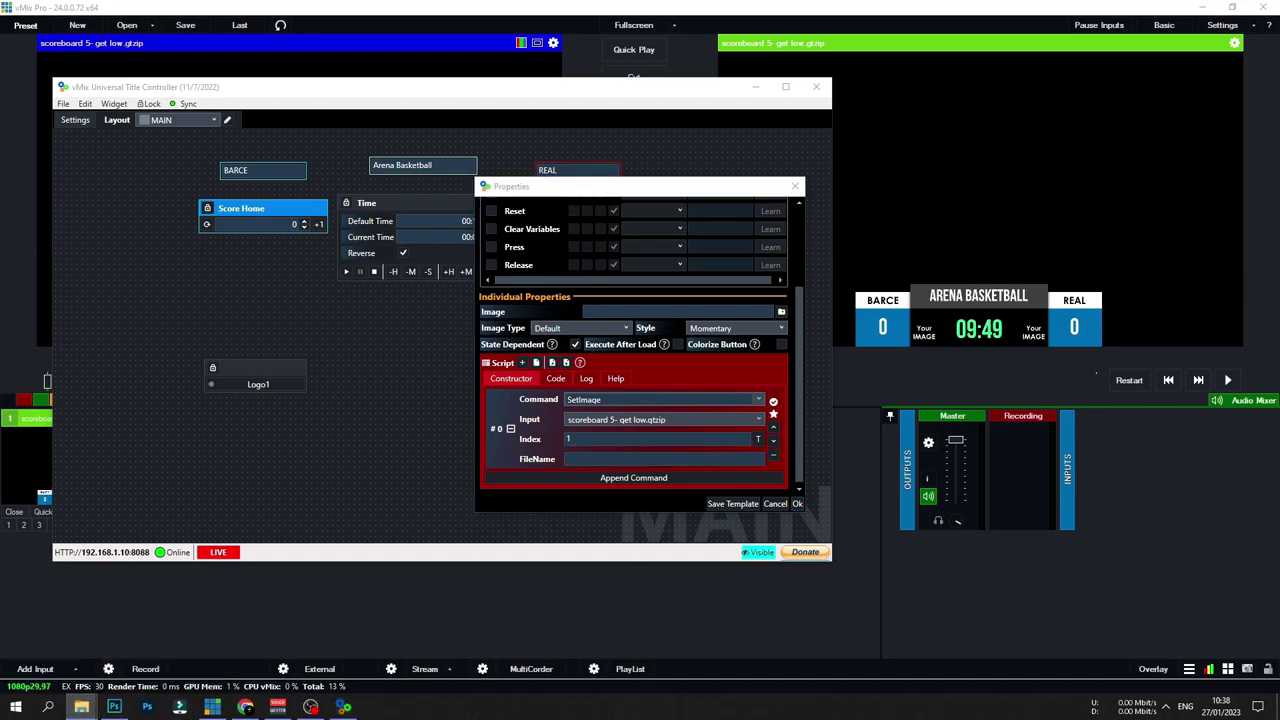
pyautogui.moveTo(1191, 168); pyautogui.dragTo(977, 190)
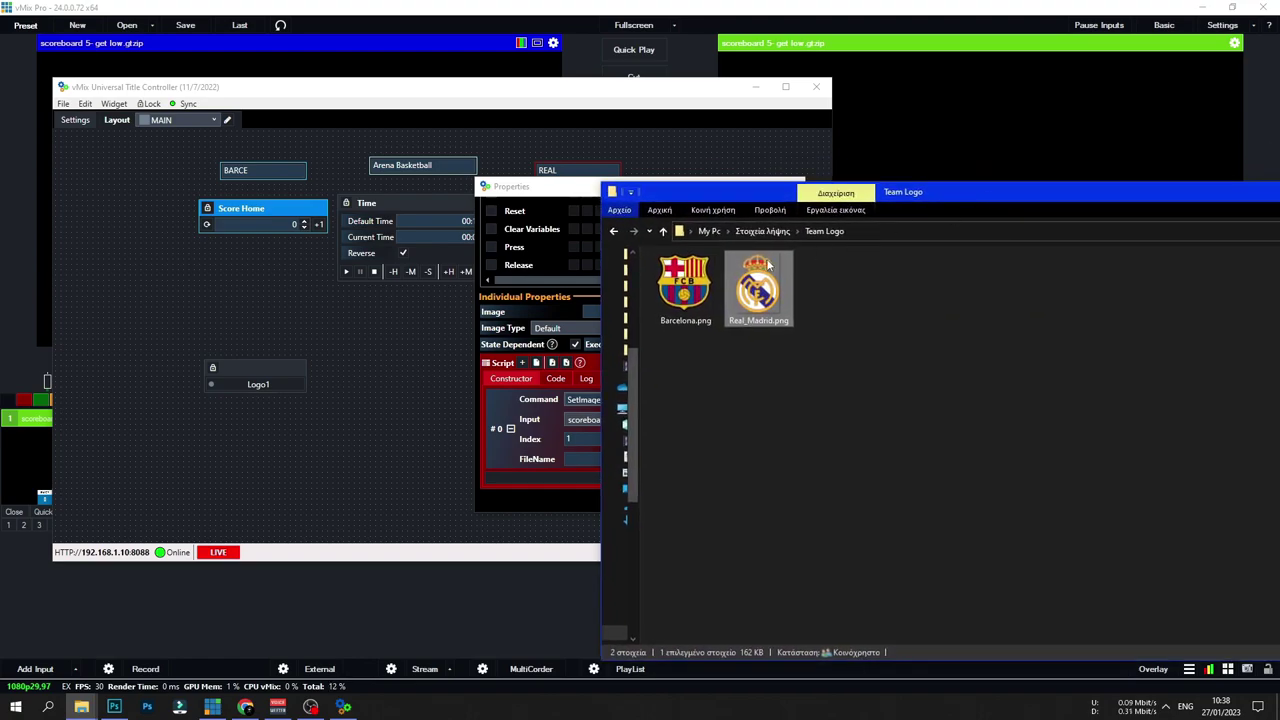
pyautogui.click(696, 286)
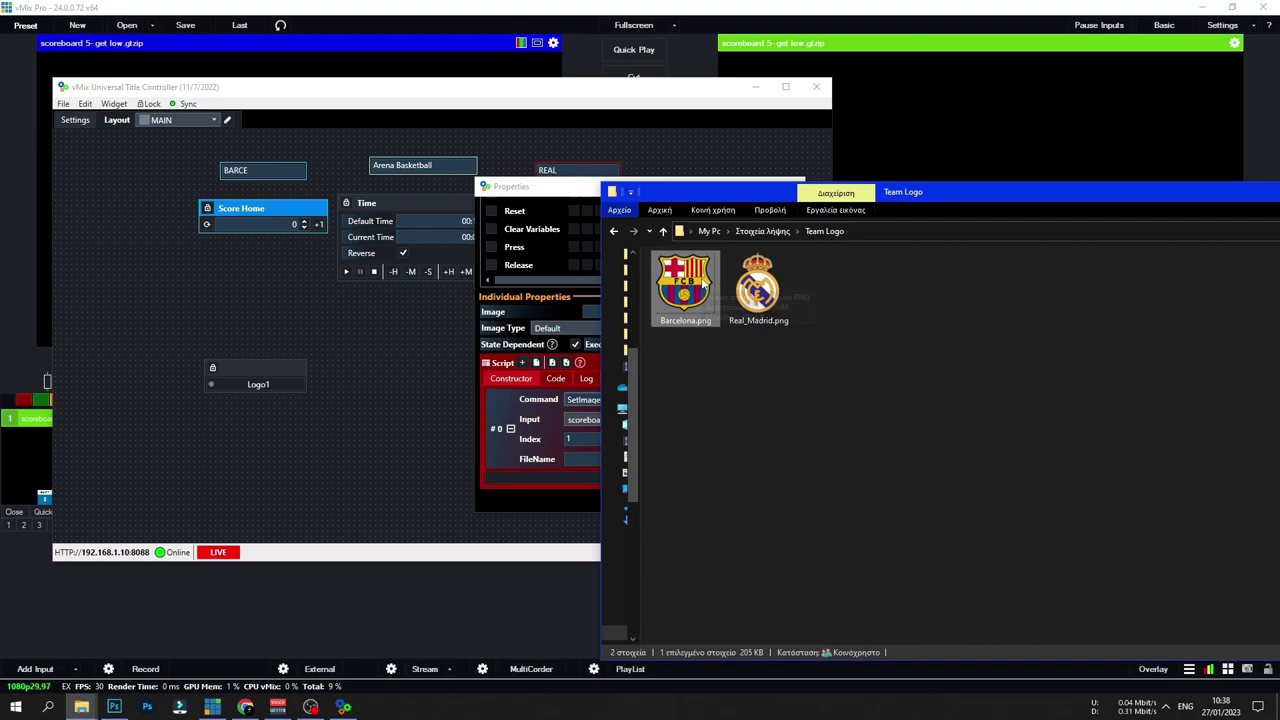
pyautogui.keyDown('shift'); pyautogui.rightClick(704, 284); pyautogui.keyUp('shift')
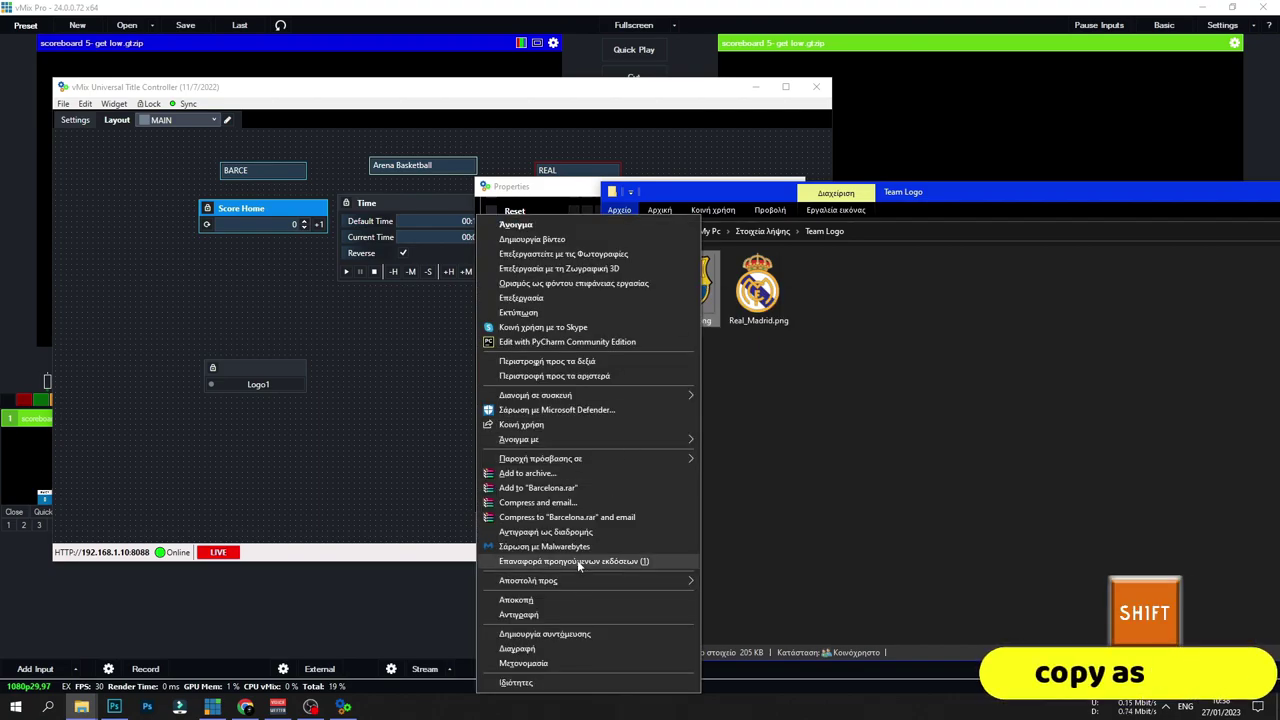
pyautogui.click(570, 531)
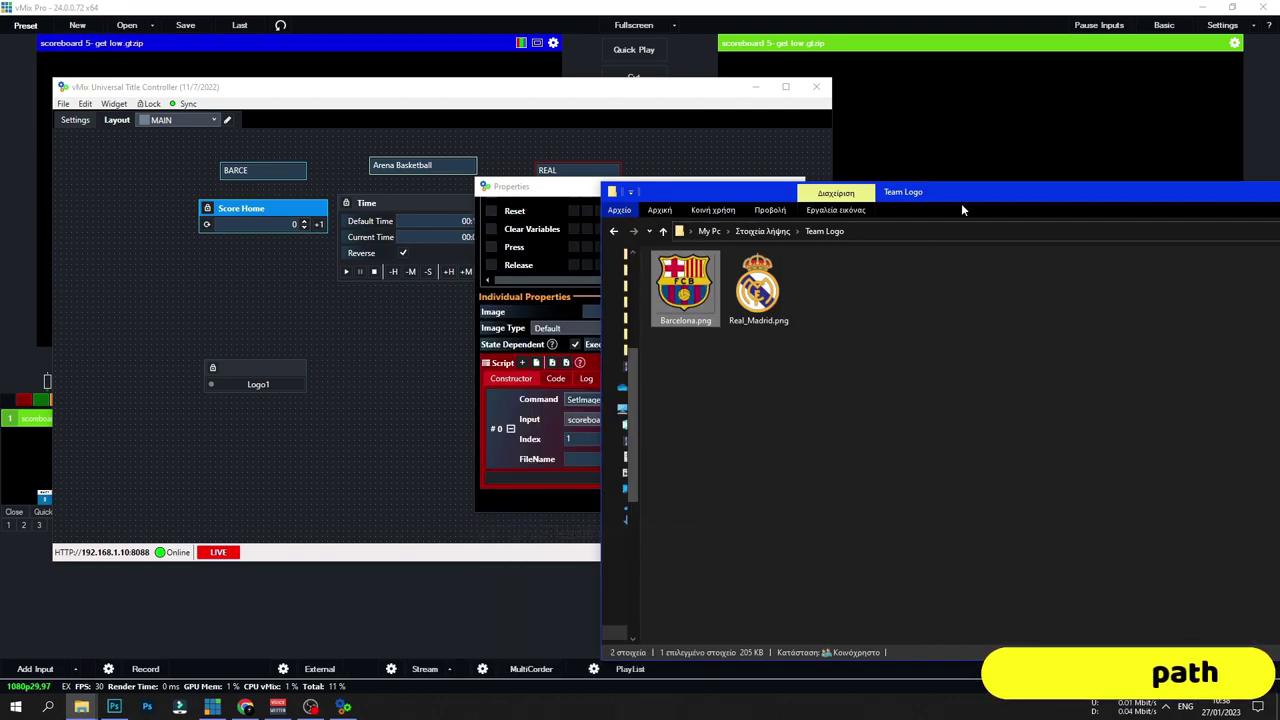
# Step: Set the FileName of Logo1's SetImage command to the copied Barcelona.png path without quotation marks and run the button
pyautogui.moveTo(1114, 192); pyautogui.dragTo(1279, 192)
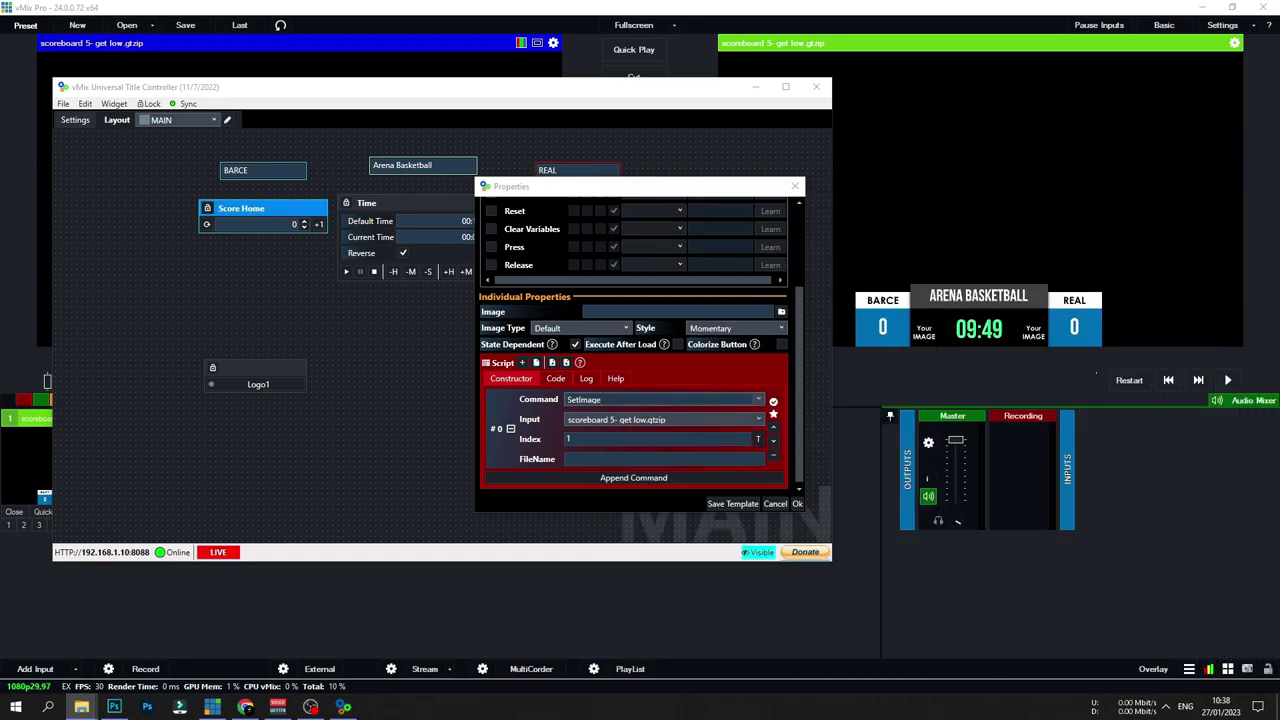
pyautogui.click(569, 459)
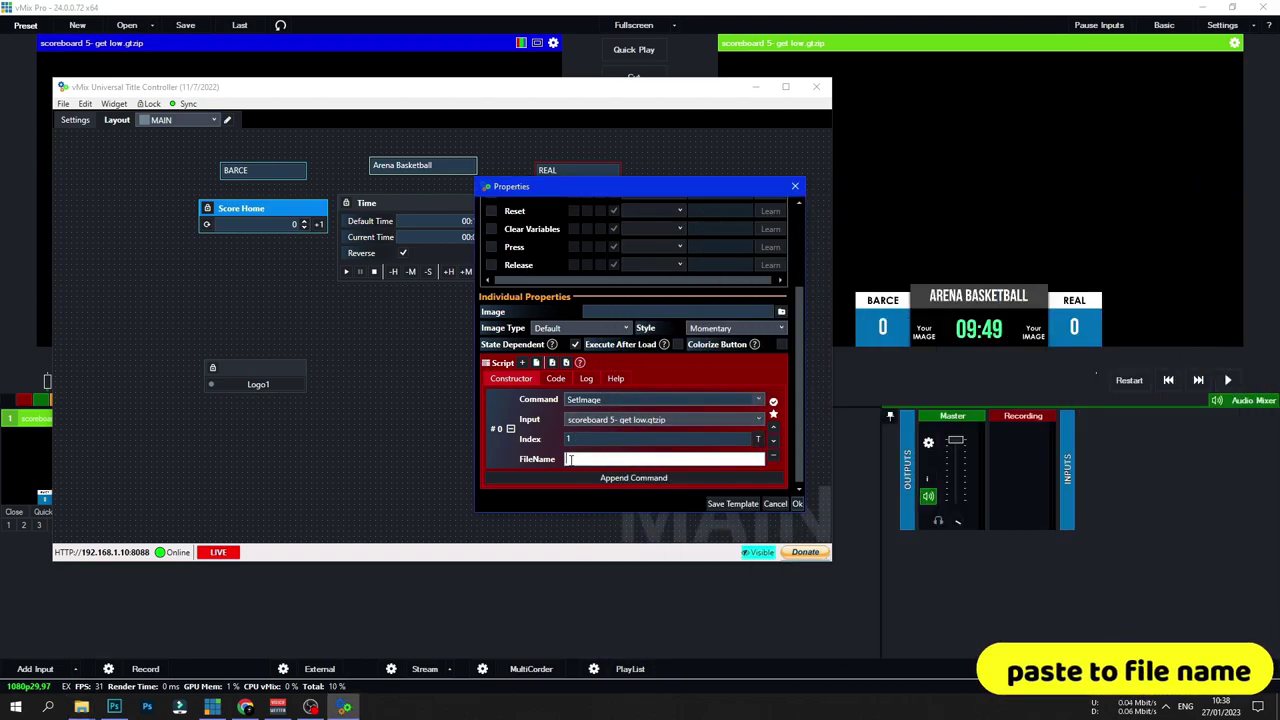
pyautogui.rightClick(569, 459)
pyautogui.click(555, 485)
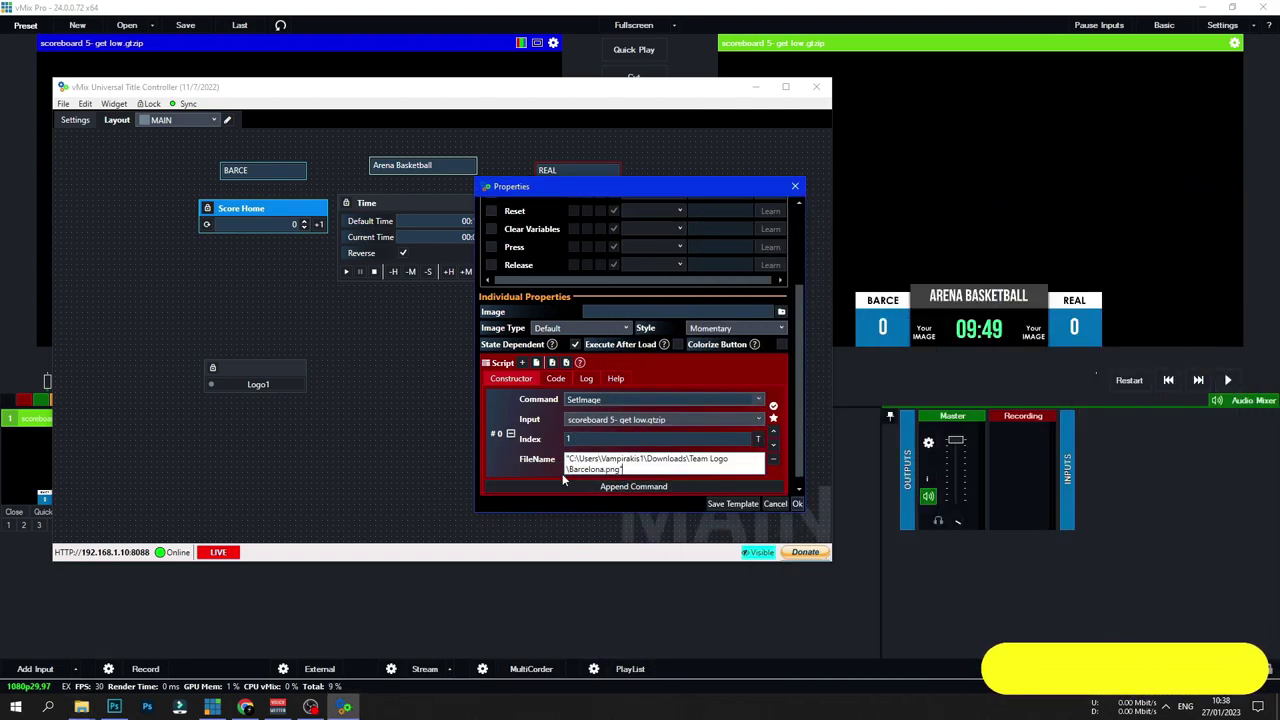
pyautogui.press('Home')
pyautogui.press('Delete')
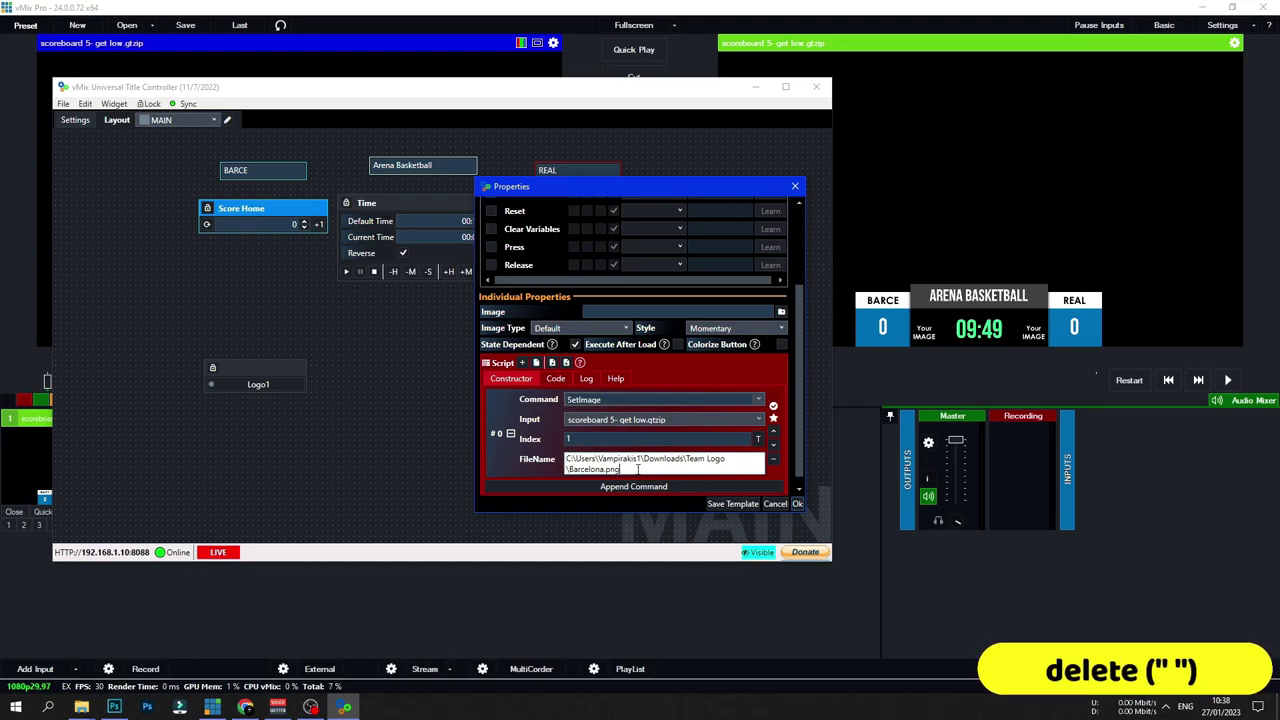
pyautogui.click(797, 503)
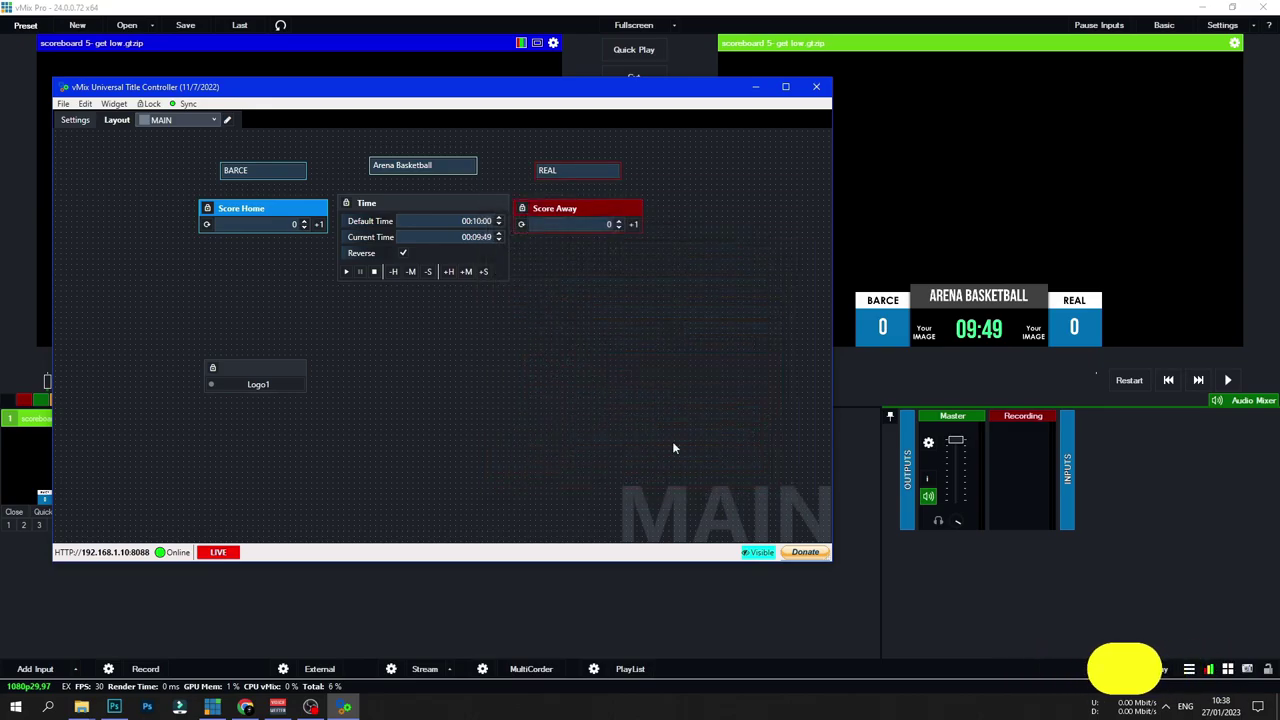
pyautogui.click(236, 392)
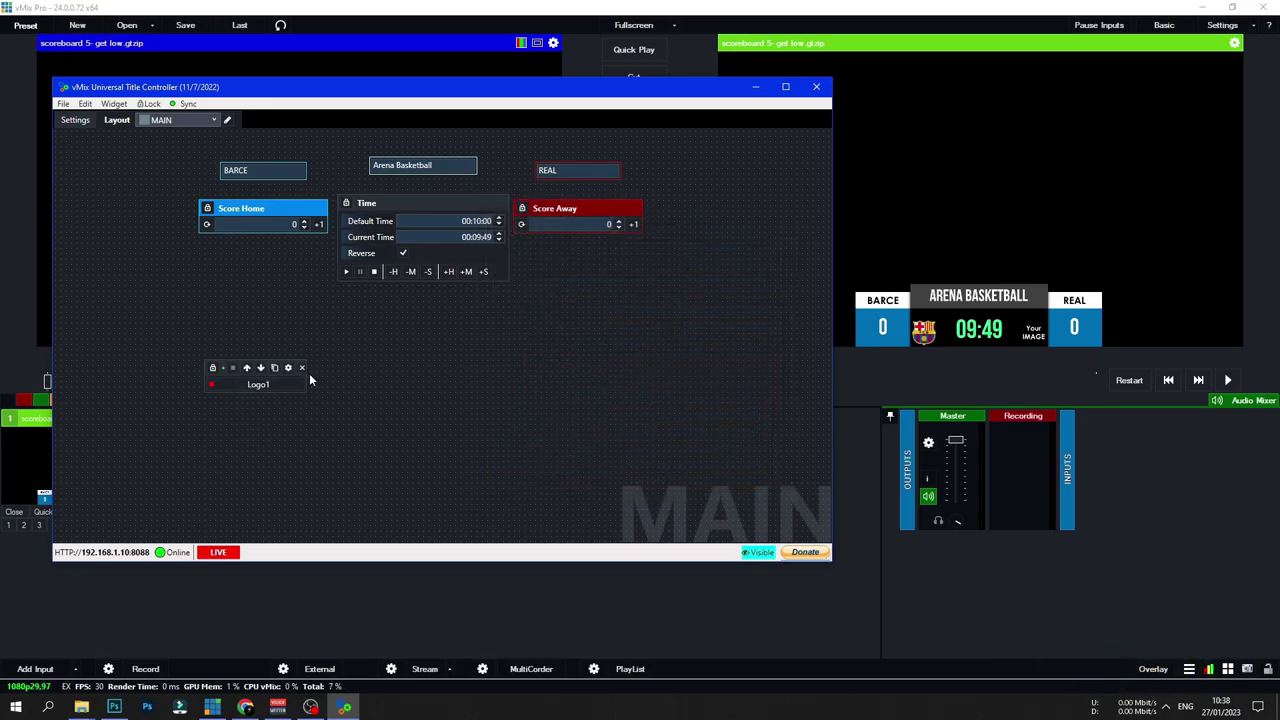
# Step: Place the Logo1 widget beside the BARCE team name field and set its color to Aqua
pyautogui.moveTo(221, 368); pyautogui.dragTo(134, 174)
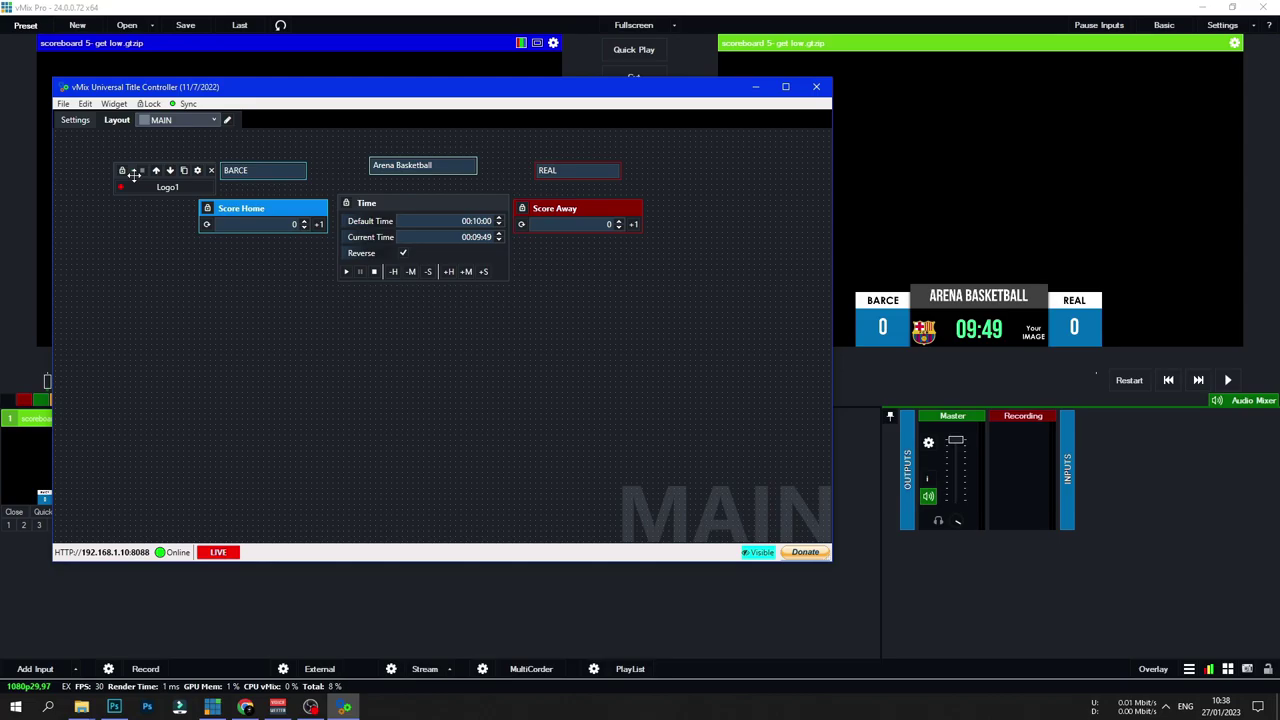
pyautogui.click(197, 171)
pyautogui.click(615, 260)
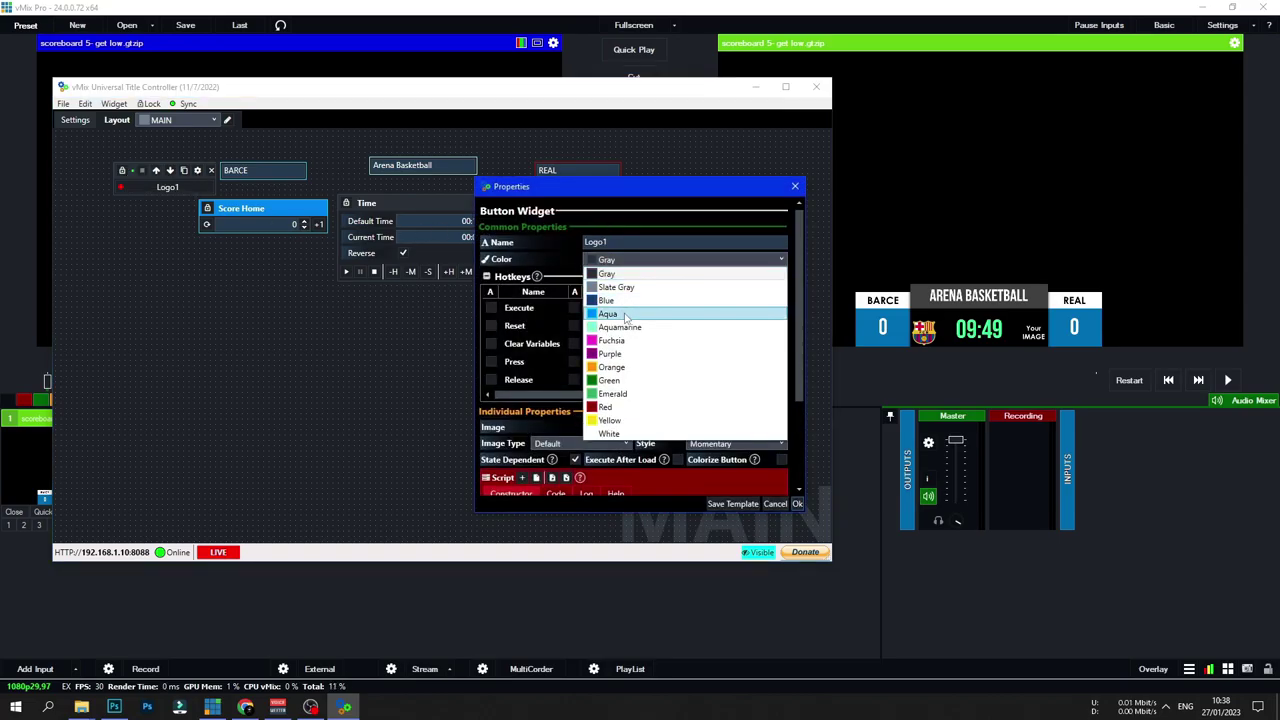
pyautogui.click(622, 313)
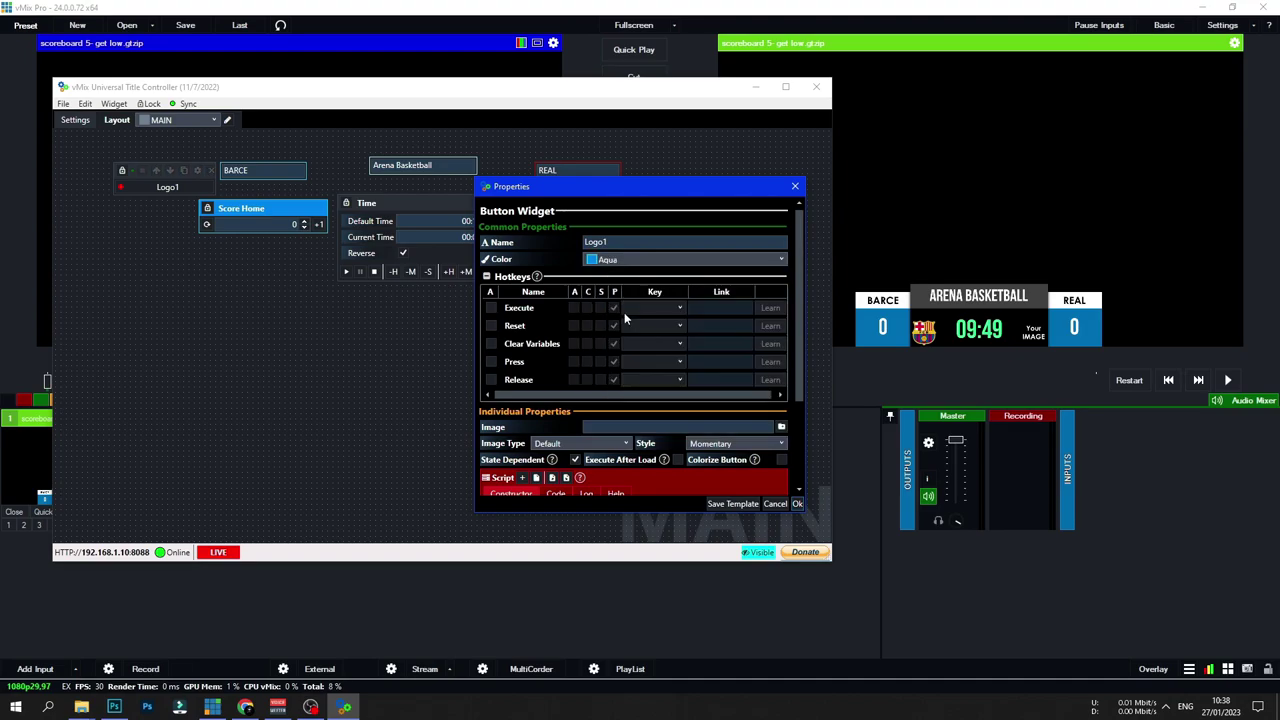
pyautogui.click(798, 504)
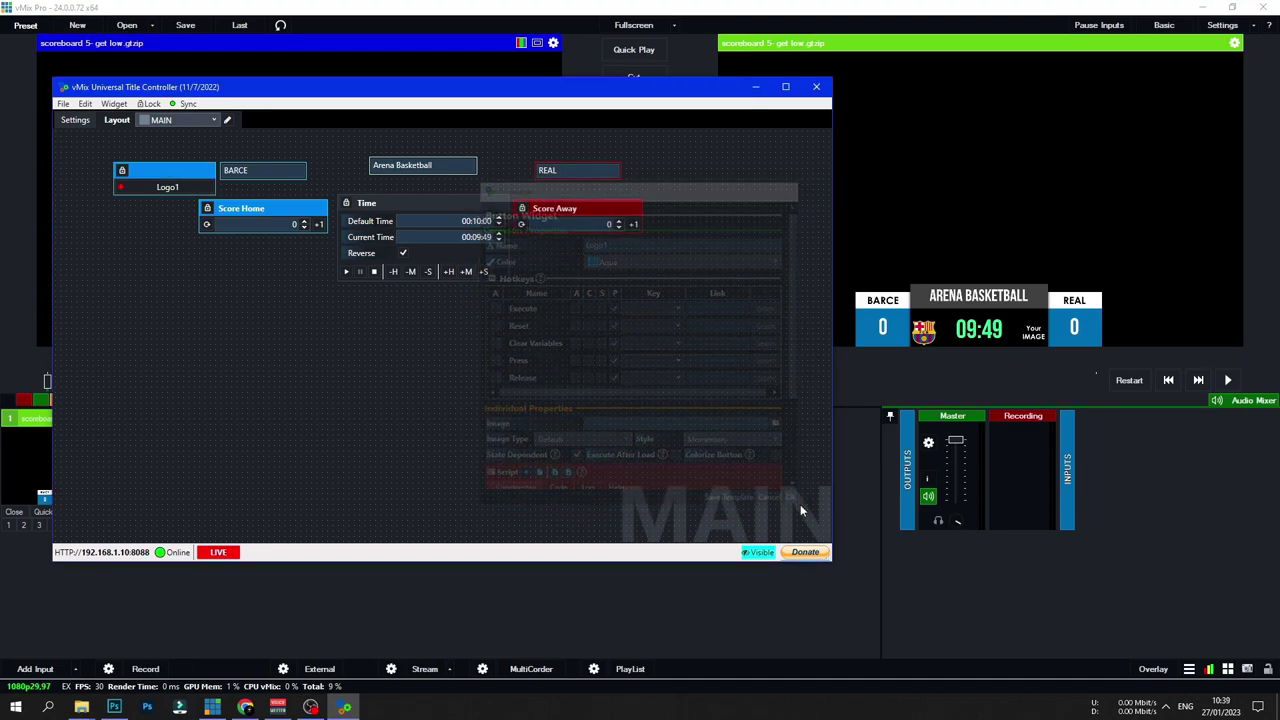
# Step: Add a Button widget named "Logo2" with the color Red in the empty area below the timer
pyautogui.rightClick(342, 355)
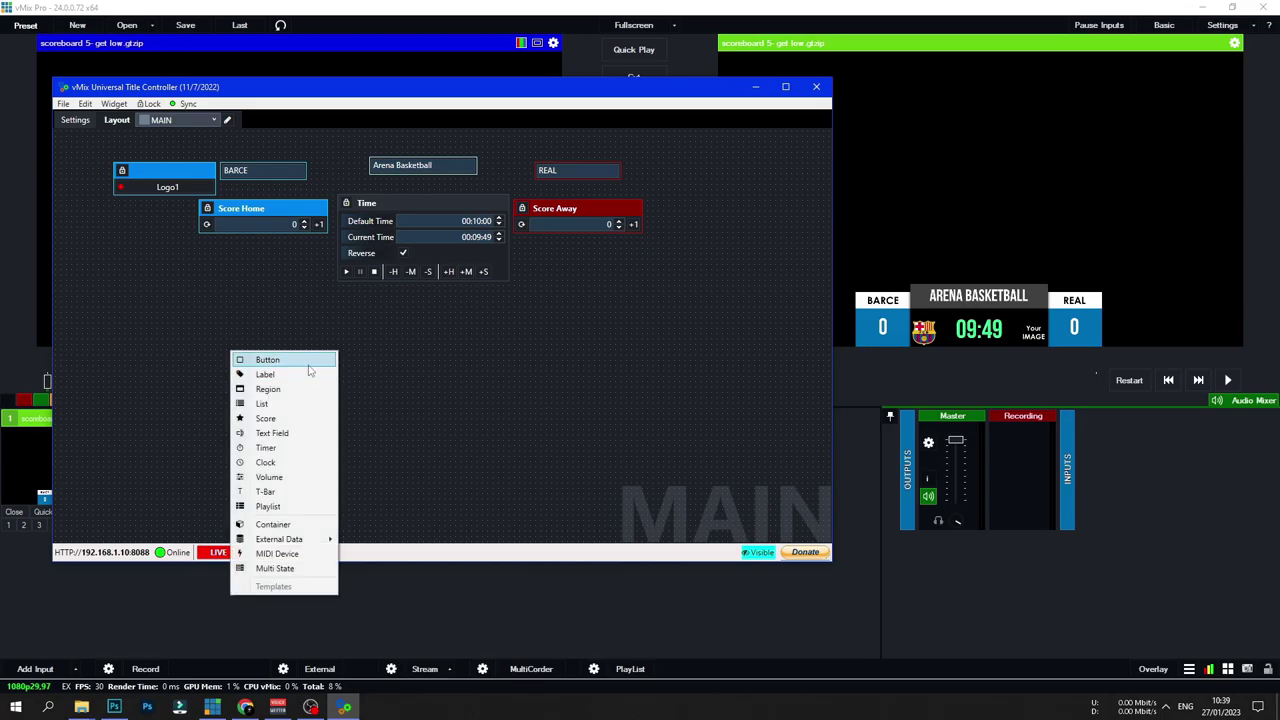
pyautogui.click(305, 360)
pyautogui.click(616, 243)
pyautogui.write('Logo2')
pyautogui.click(685, 259)
pyautogui.click(620, 420)
# Step: Give Logo2 a SetImage script command for the scoreboard 5- get low.gtzip input, with index 0 for Image2.Source
pyautogui.scroll(-3, 530, 450)
pyautogui.write('SetPage')
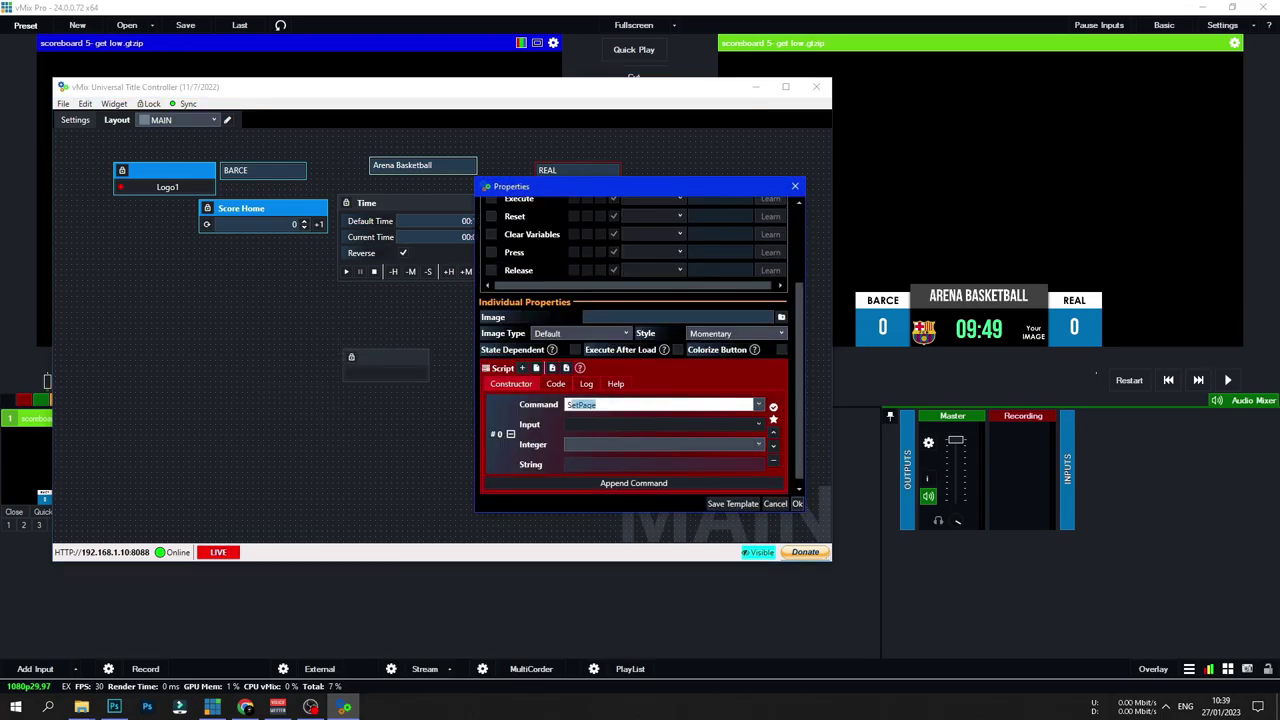
pyautogui.write('Image')
pyautogui.click(758, 424)
pyautogui.click(686, 466)
pyautogui.click(660, 444)
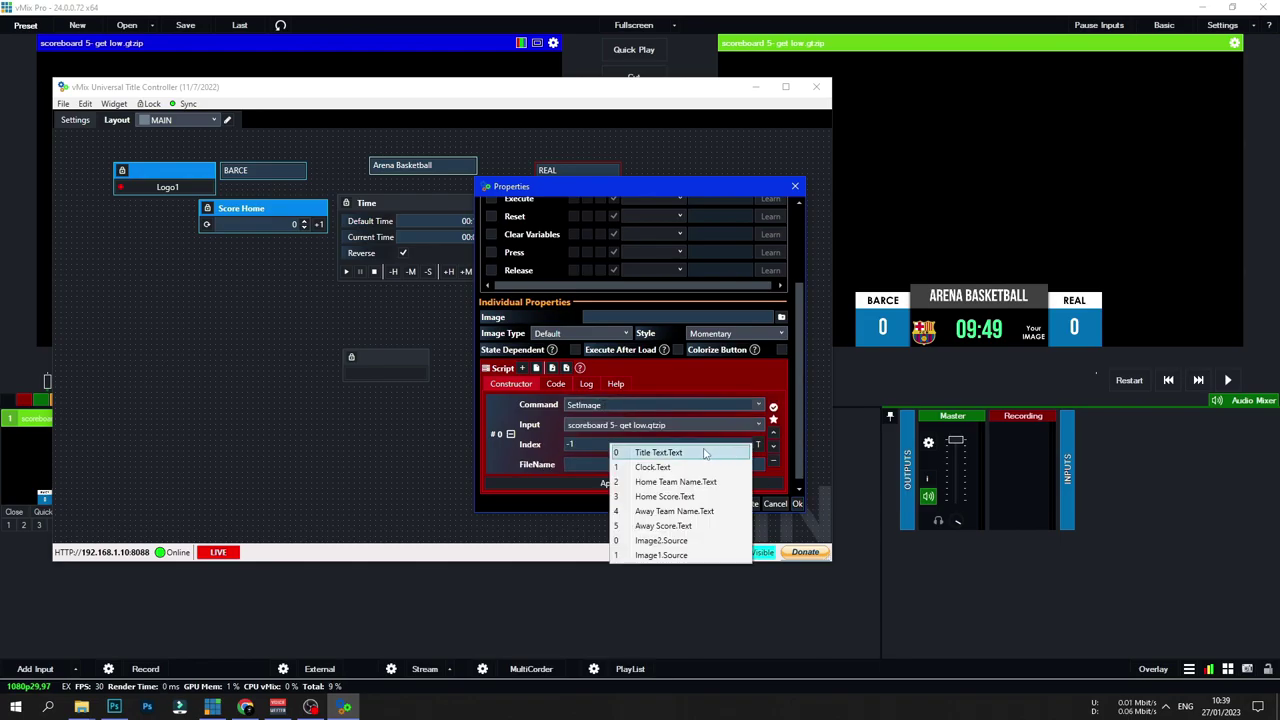
pyautogui.click(663, 540)
# Step: Copy the path of Real_Madrid.png from the Team Logo folder and enter it as Logo2's FileName without quotation marks
pyautogui.click(81, 707)
pyautogui.rightClick(922, 292)
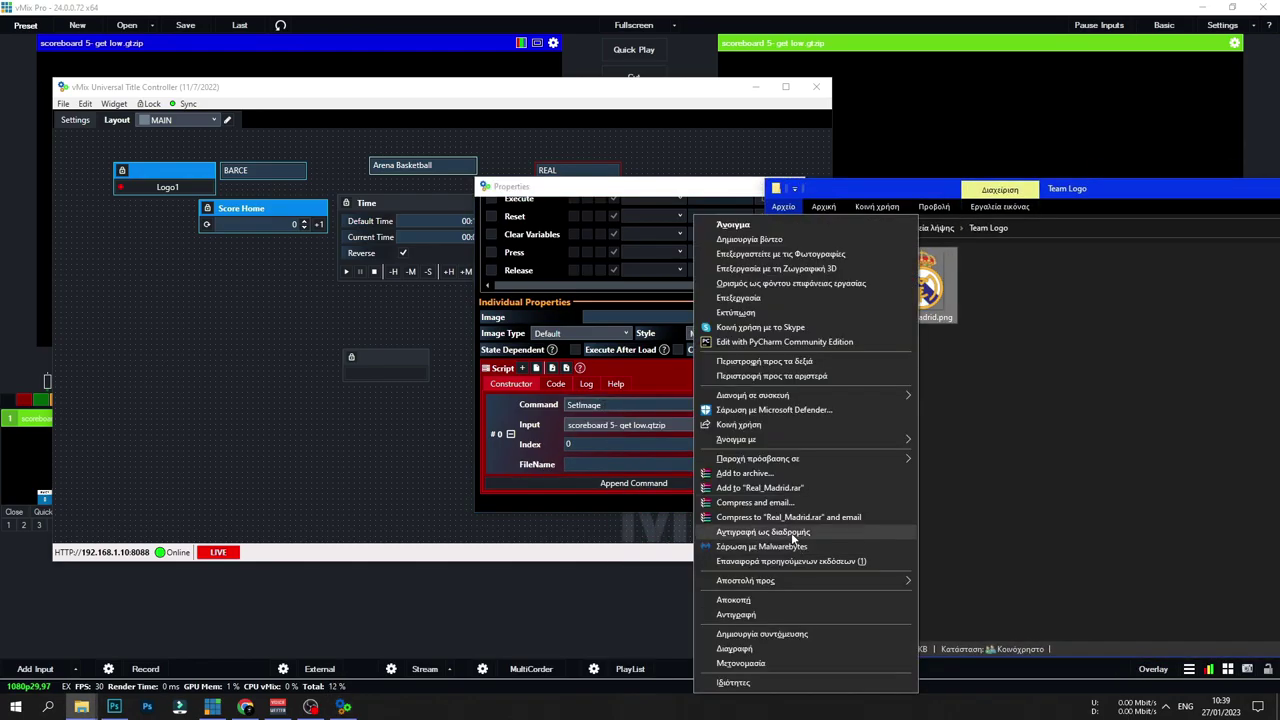
pyautogui.click(800, 536)
pyautogui.click(660, 464)
pyautogui.write('C:\\Users\\Vampirakis1\\Downloads\\Team Logo\\Real_Madrid.png')
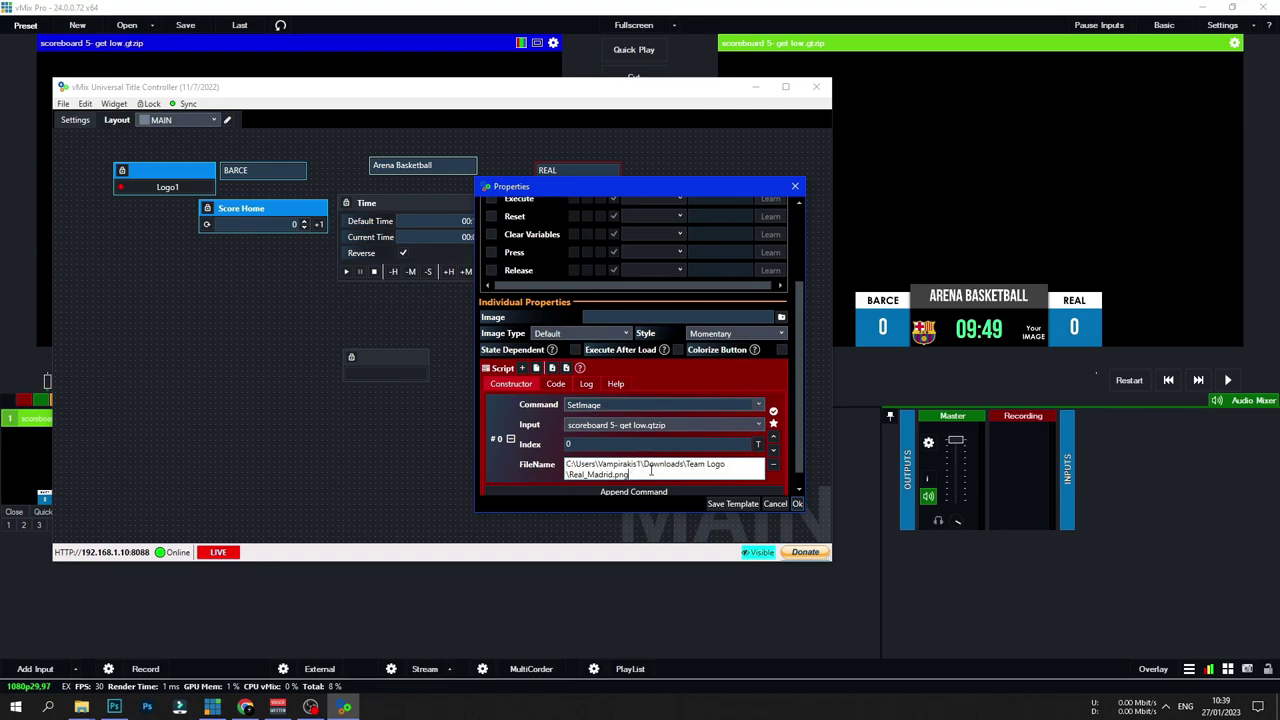
# Step: Apply Logo2's properties, run the button and place it beside the REAL team name field
pyautogui.click(792, 504)
pyautogui.click(363, 377)
pyautogui.moveTo(366, 357); pyautogui.dragTo(656, 171)
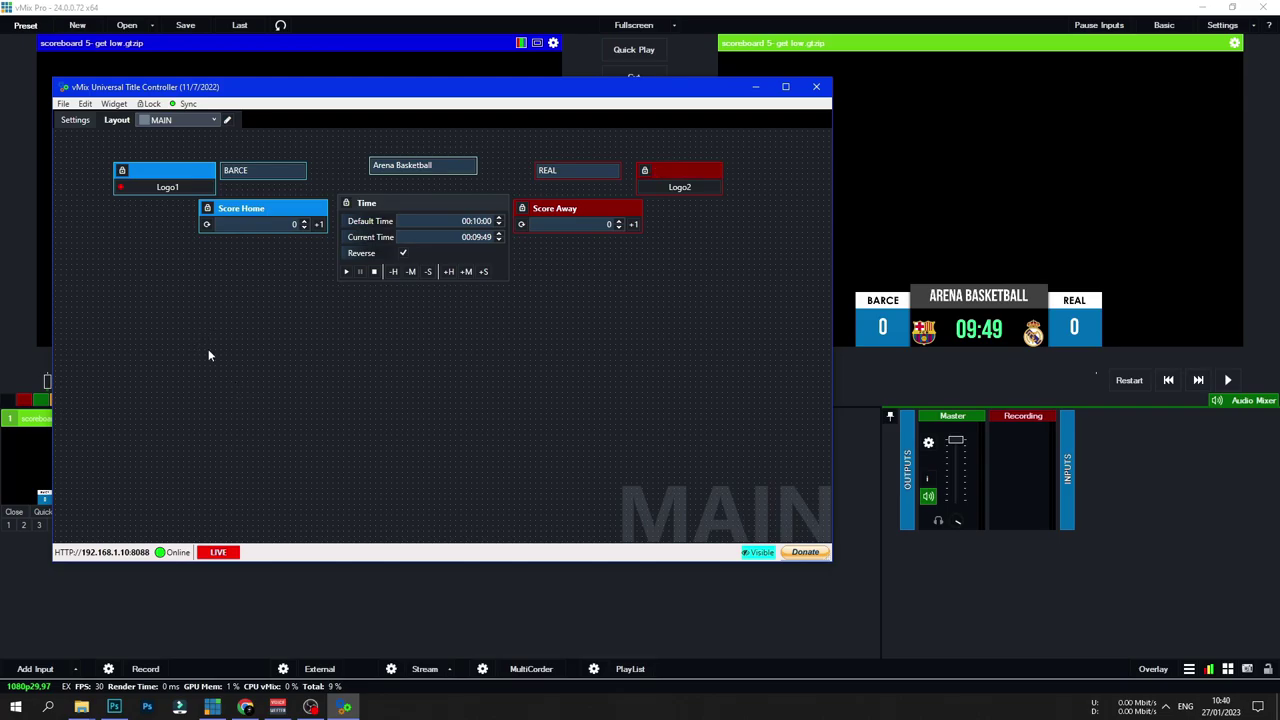
# Step: Add a Button widget named "ScoreBoard ON/OFF" with the color Green
pyautogui.rightClick(300, 369)
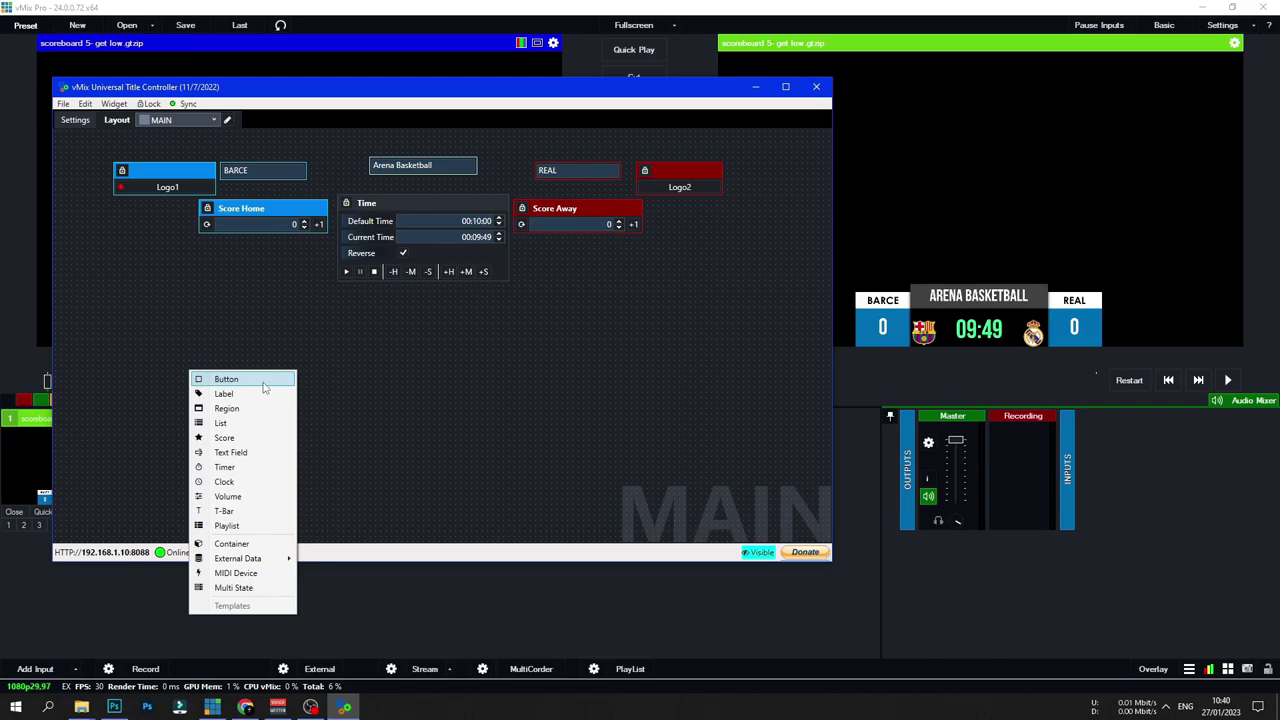
pyautogui.click(264, 387)
pyautogui.click(306, 376)
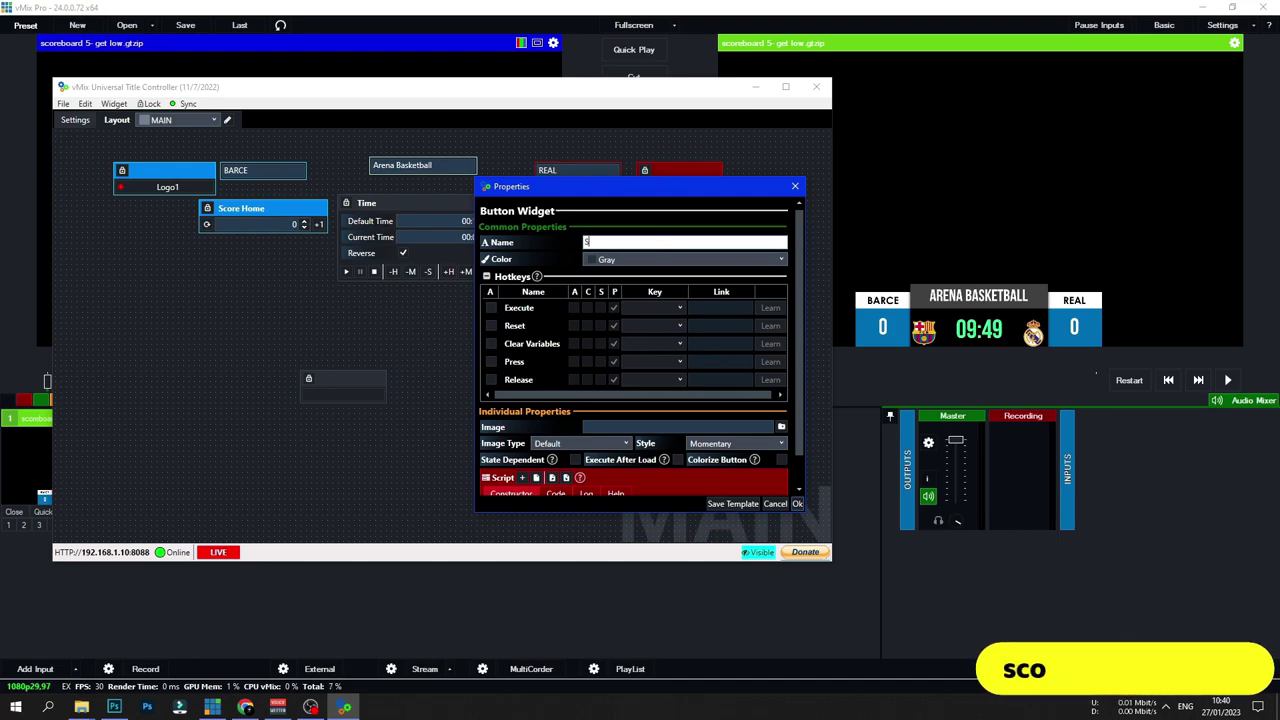
pyautogui.write('Score')
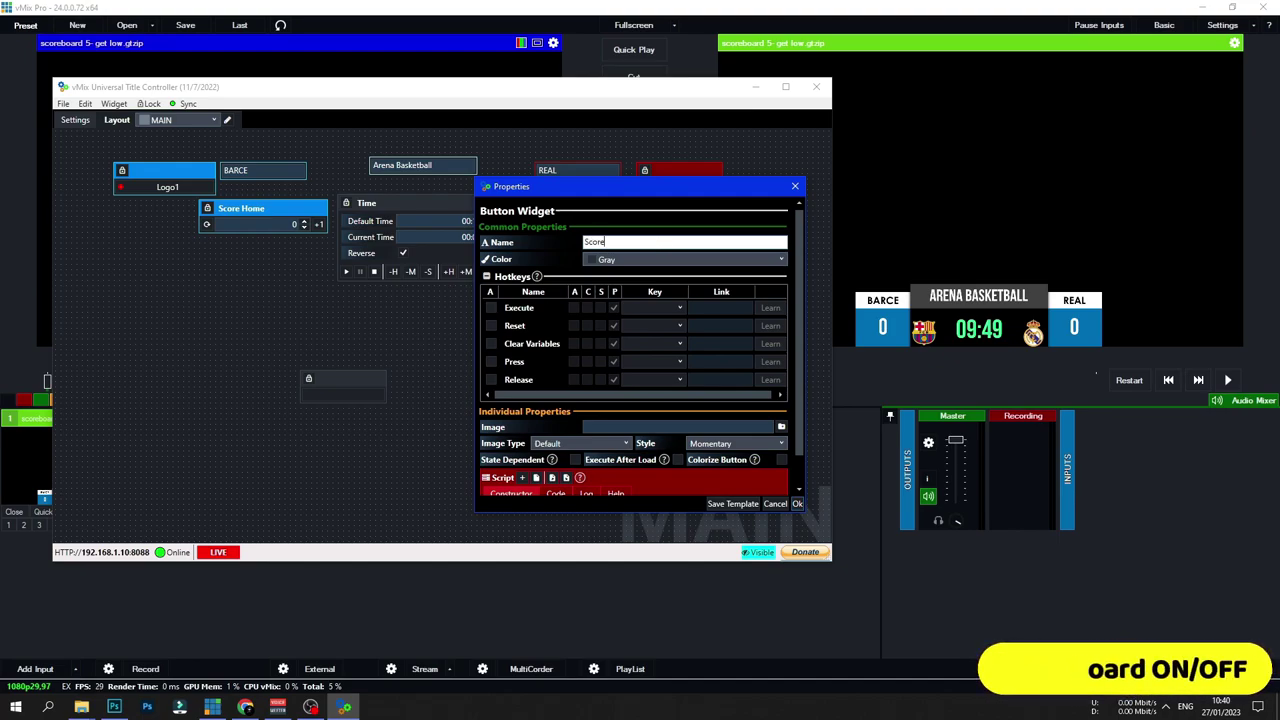
pyautogui.write('Board ON/OFF')
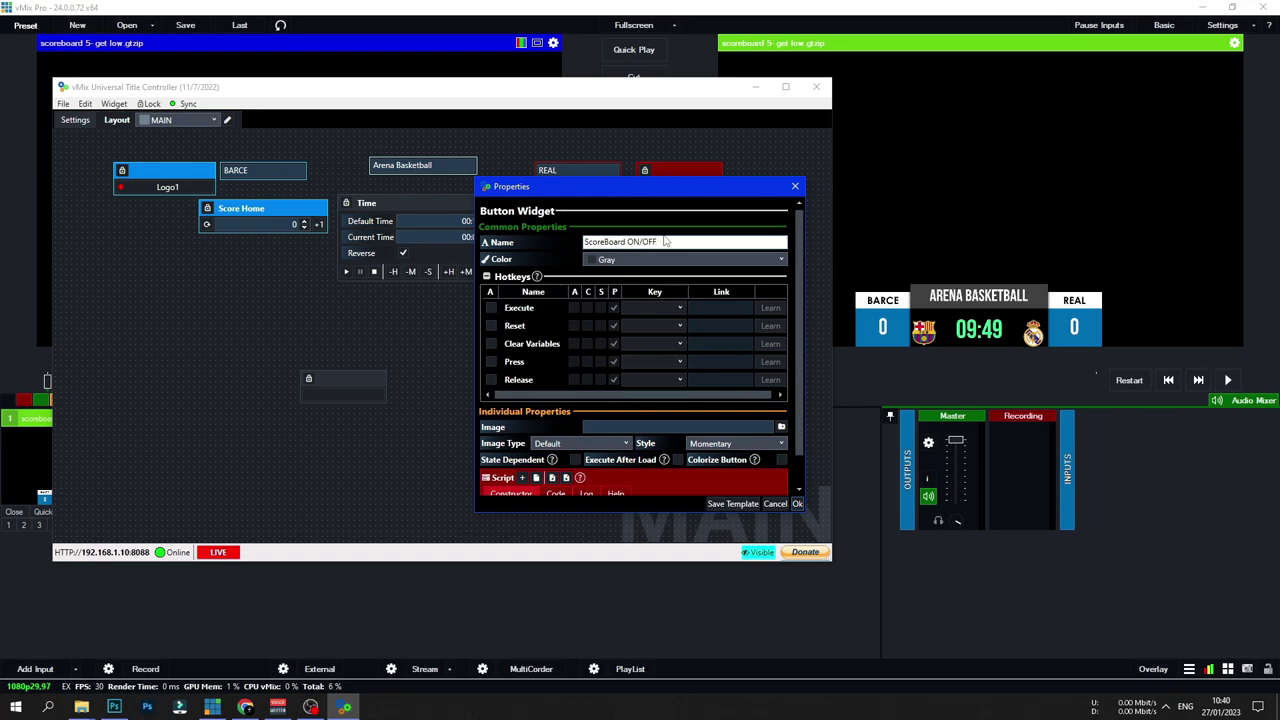
pyautogui.click(668, 260)
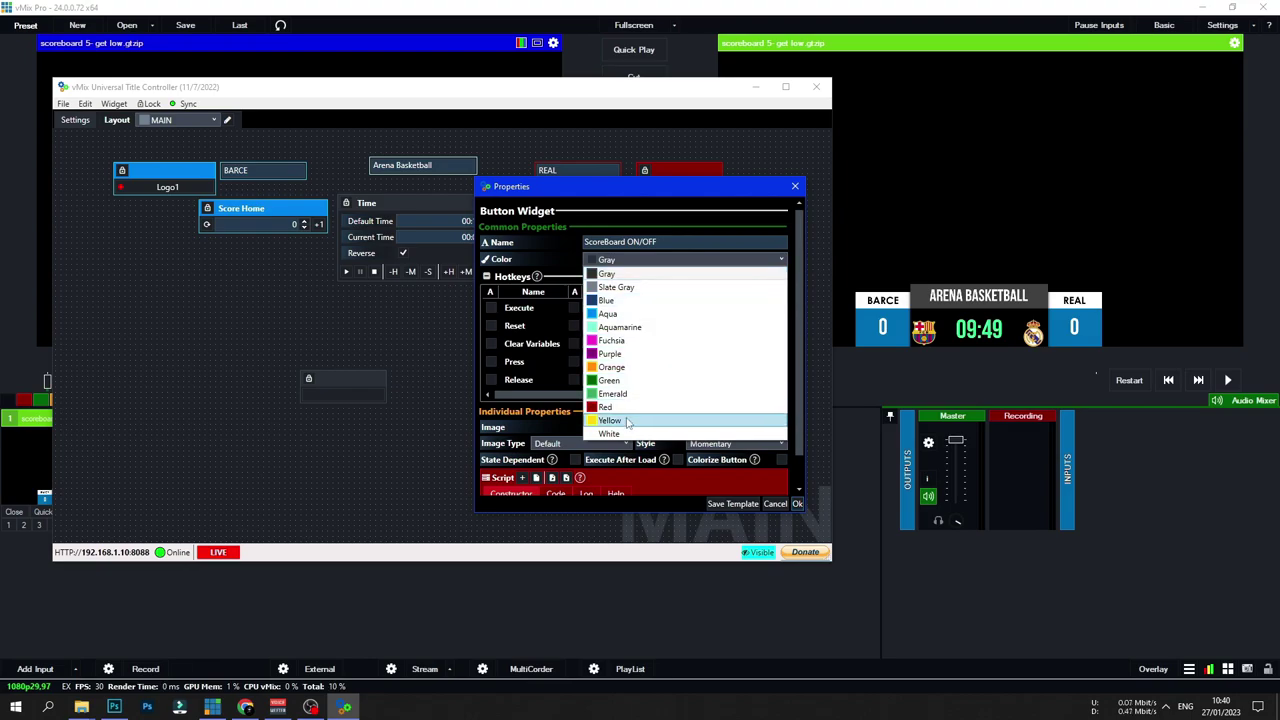
pyautogui.click(638, 388)
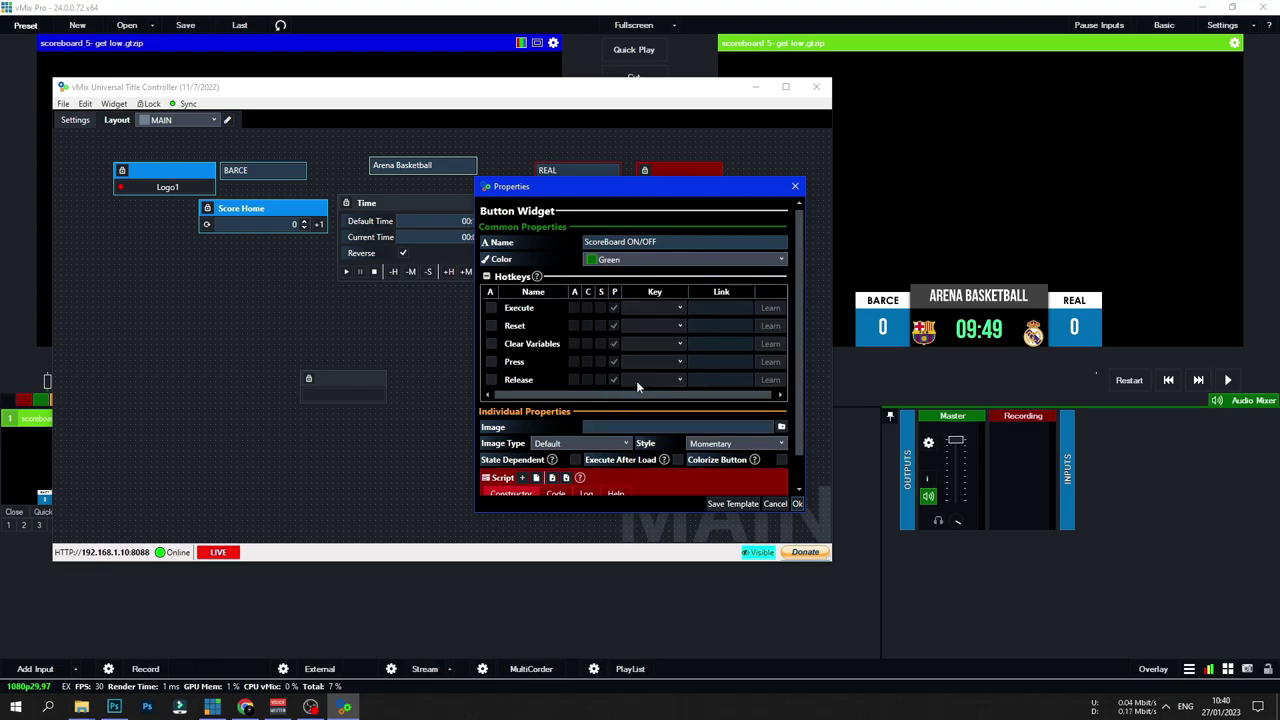
# Step: Make ScoreBoard ON/OFF state dependent and give it an OverlayInputX command for scoreboard 5- get low.gtzip on overlay 1
pyautogui.scroll(-1, 641, 374)
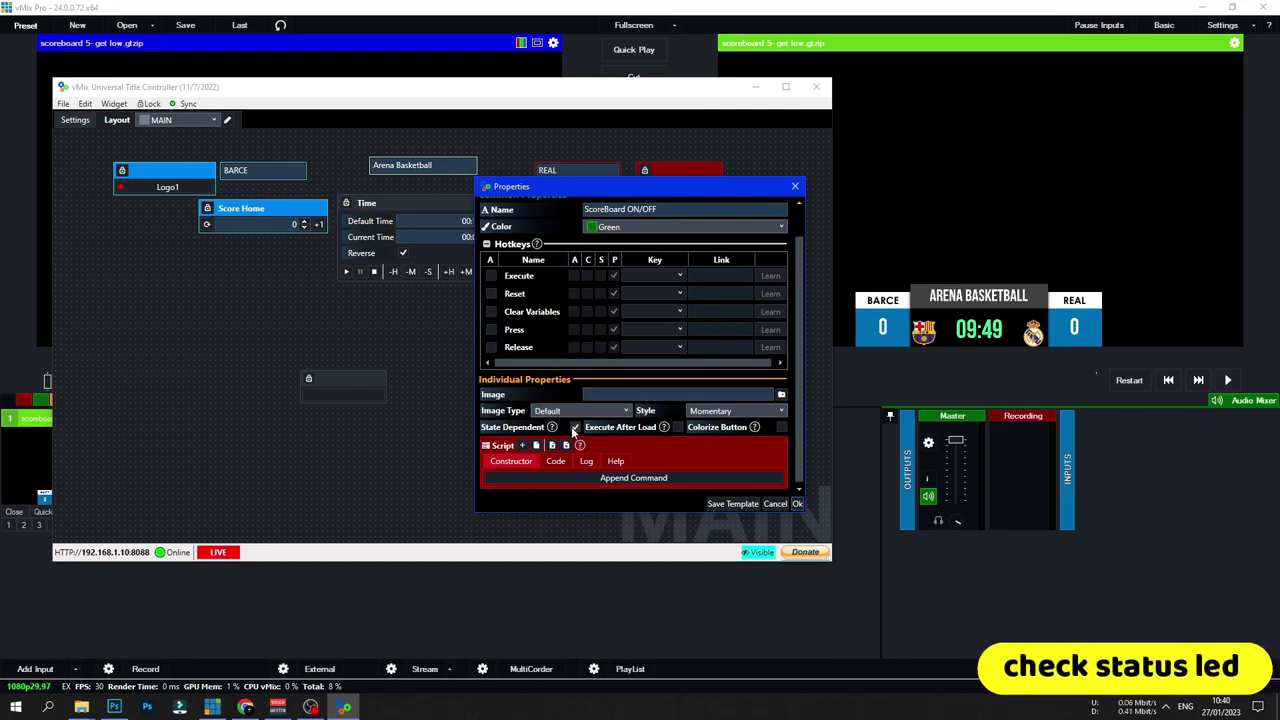
pyautogui.click(574, 427)
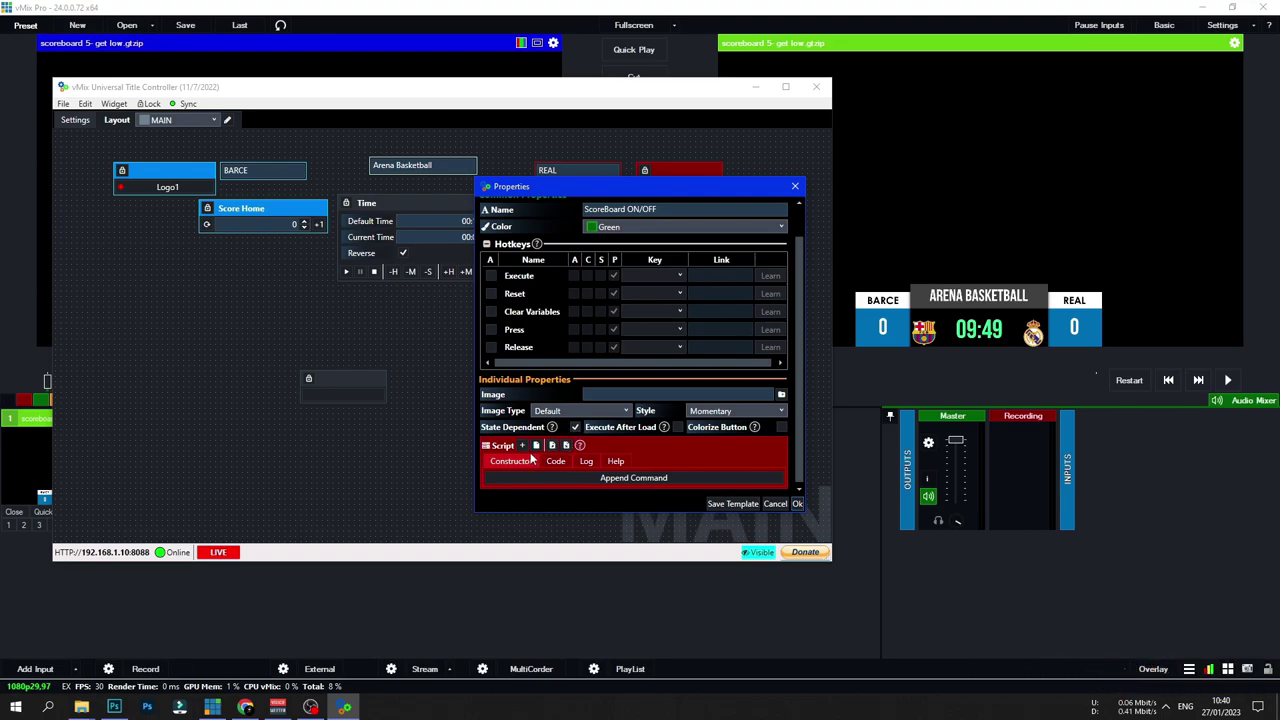
pyautogui.click(521, 450)
pyautogui.click(660, 418)
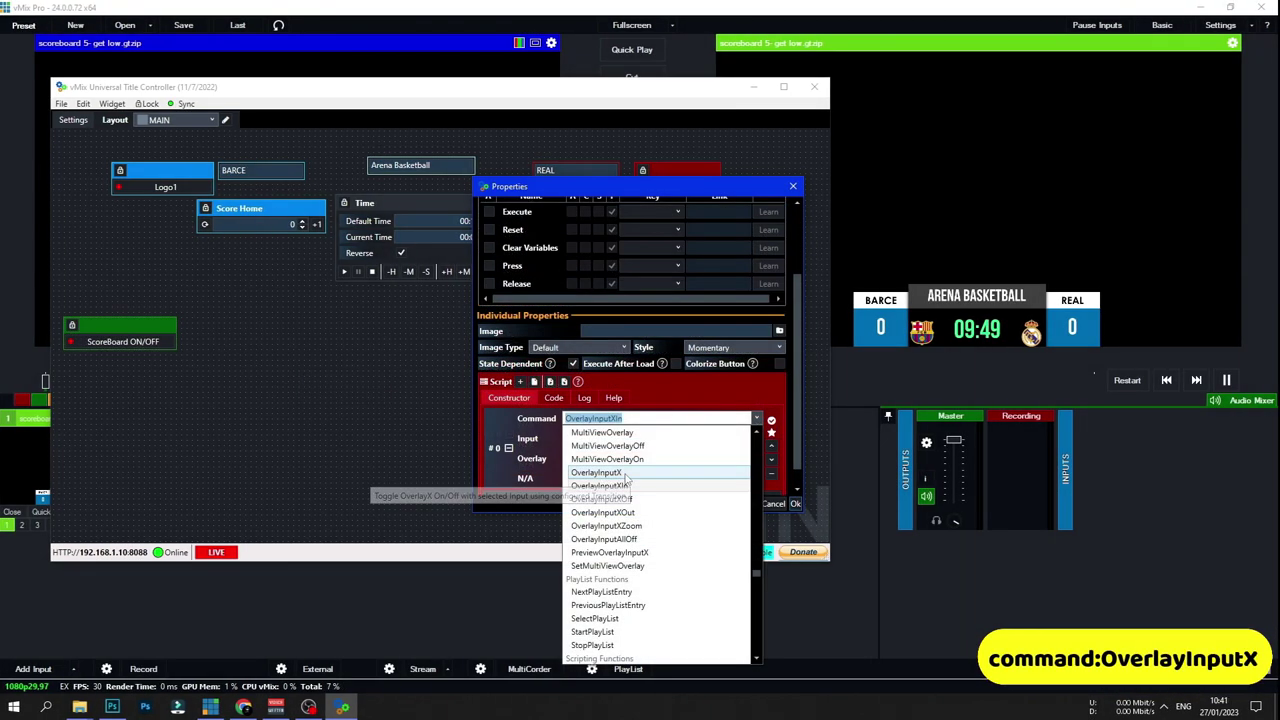
pyautogui.click(624, 472)
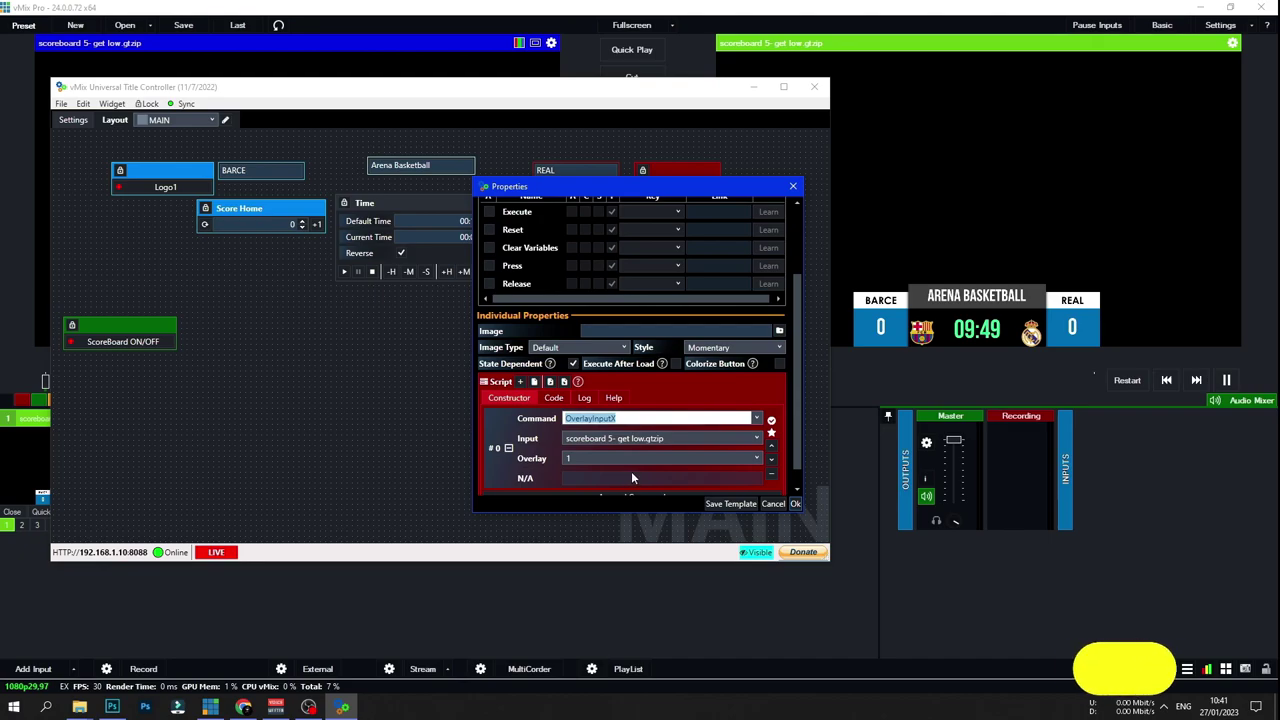
pyautogui.click(795, 503)
# Step: Test the ScoreBoard ON/OFF button by toggling the scoreboard overlay off and on twice
pyautogui.click(118, 343)
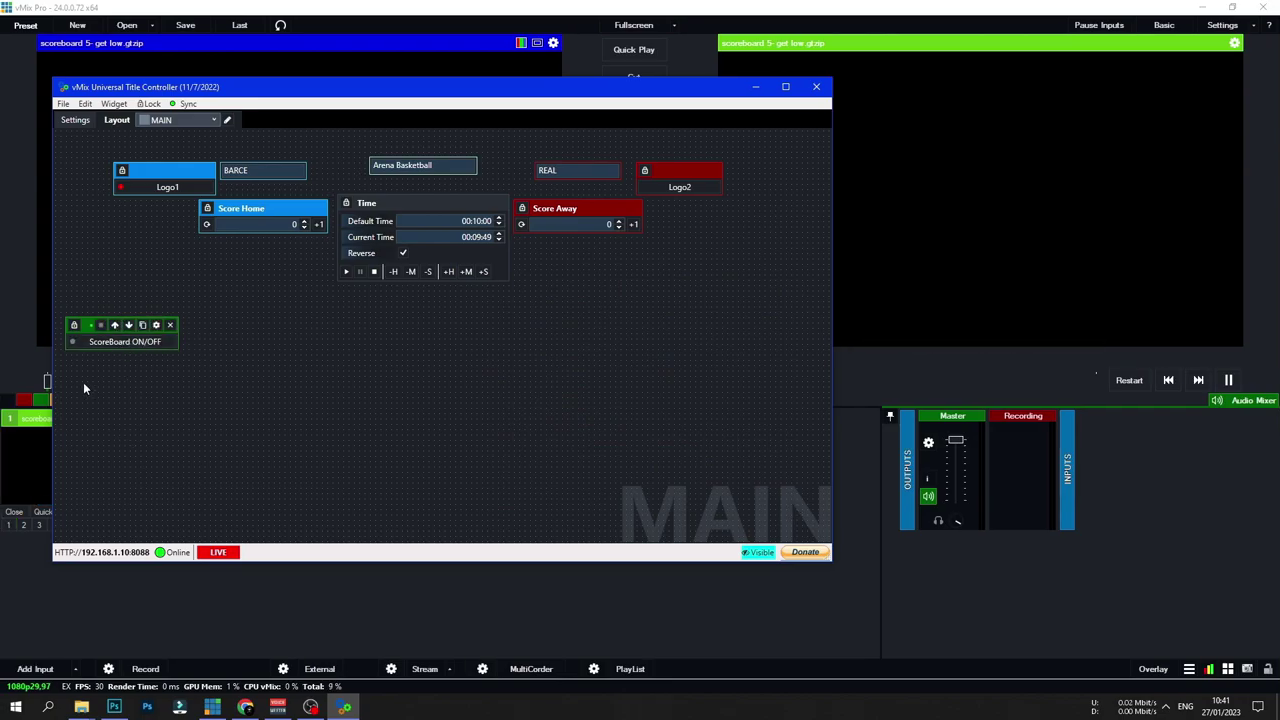
pyautogui.click(120, 350)
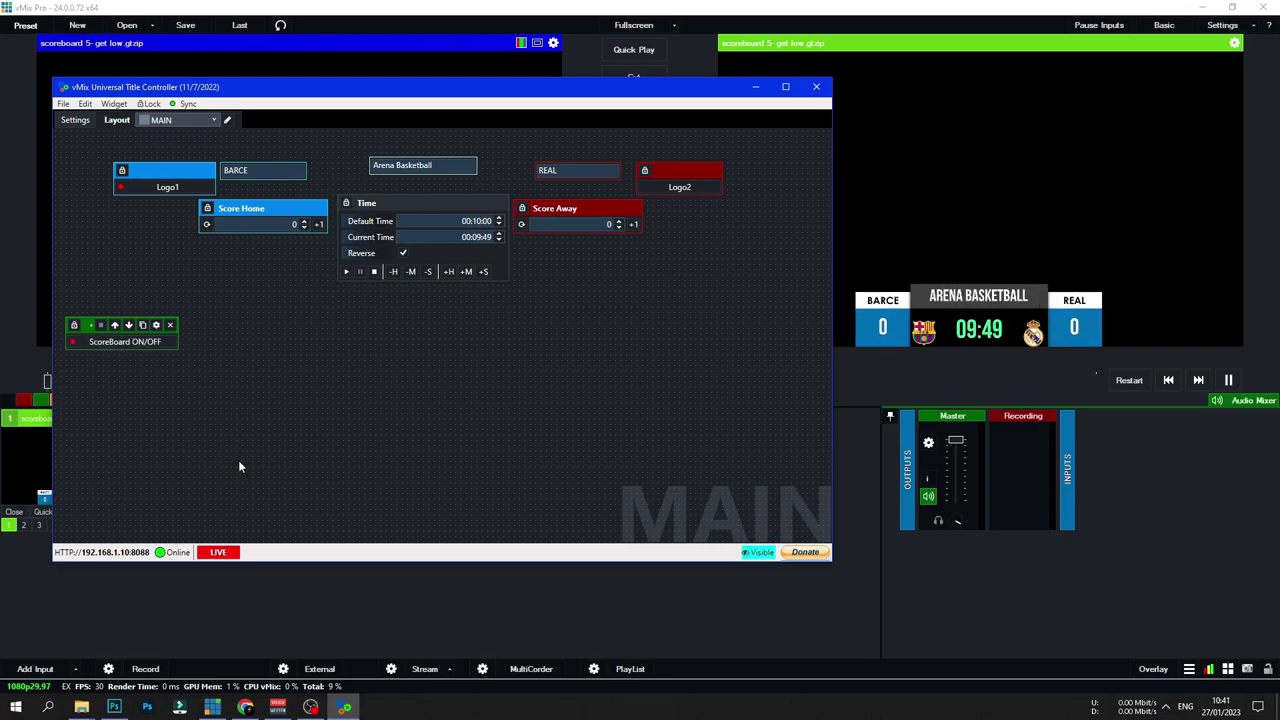
pyautogui.click(141, 348)
pyautogui.click(140, 348)
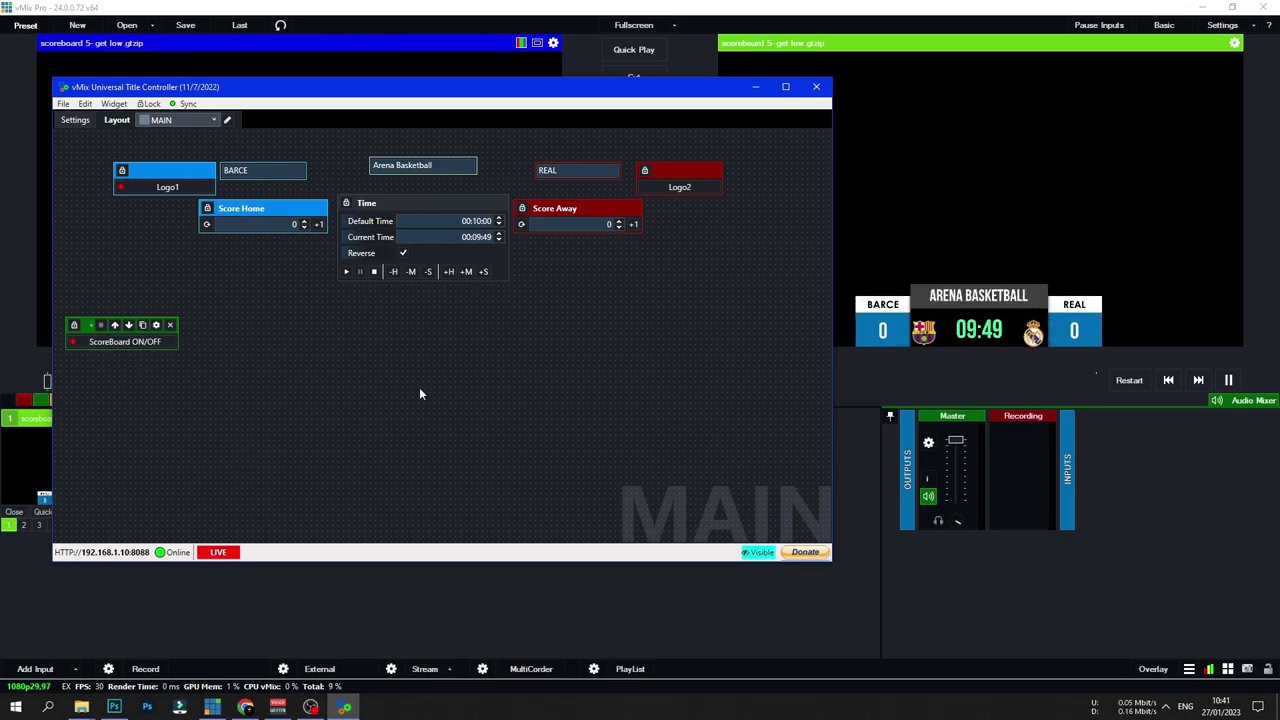
# Step: Switch to vMix, open the scoreboard input in the Title Editor and change the Title Text.Text font to "! PEPSI !"
pyautogui.moveTo(697, 90); pyautogui.dragTo(931, 186)
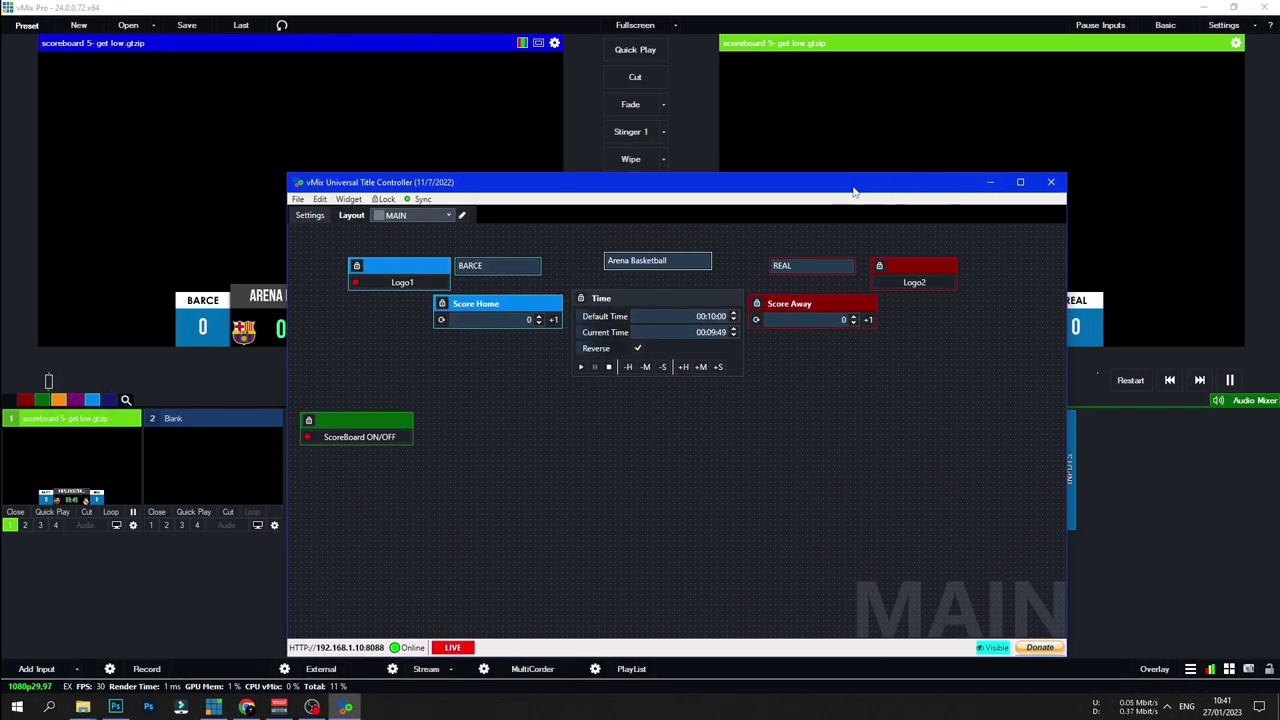
pyautogui.click(79, 448)
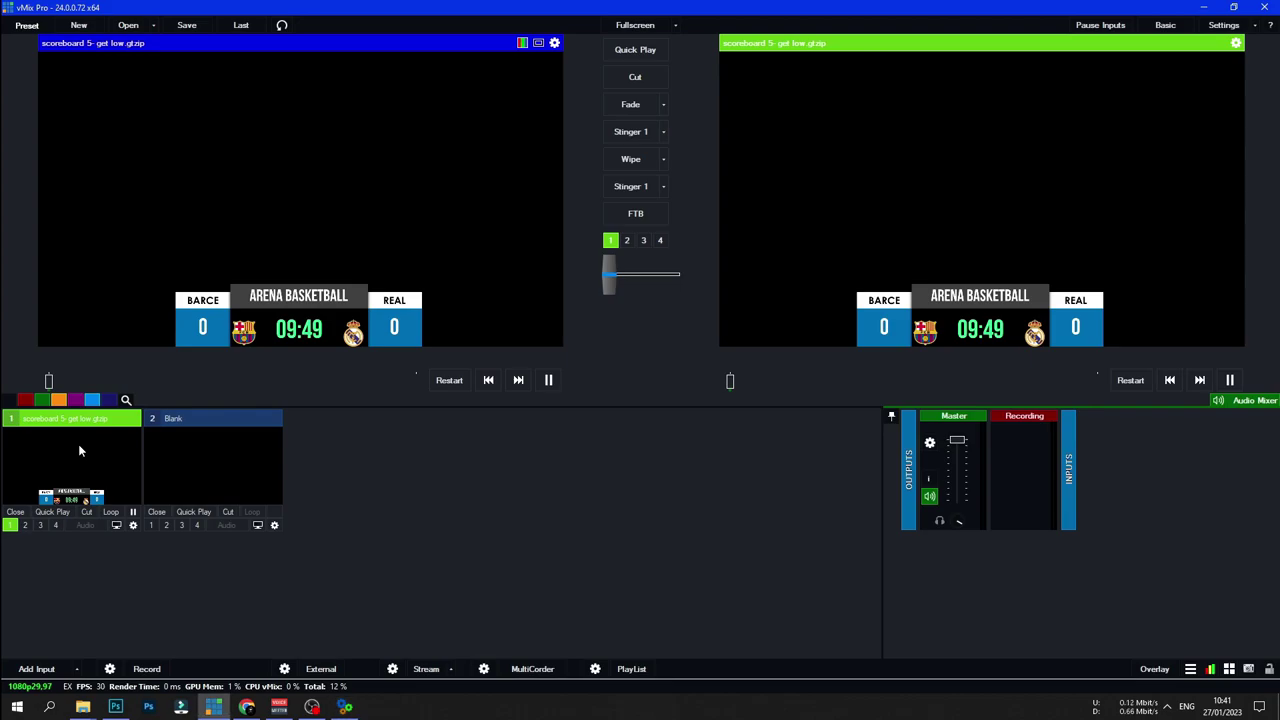
pyautogui.rightClick(79, 446)
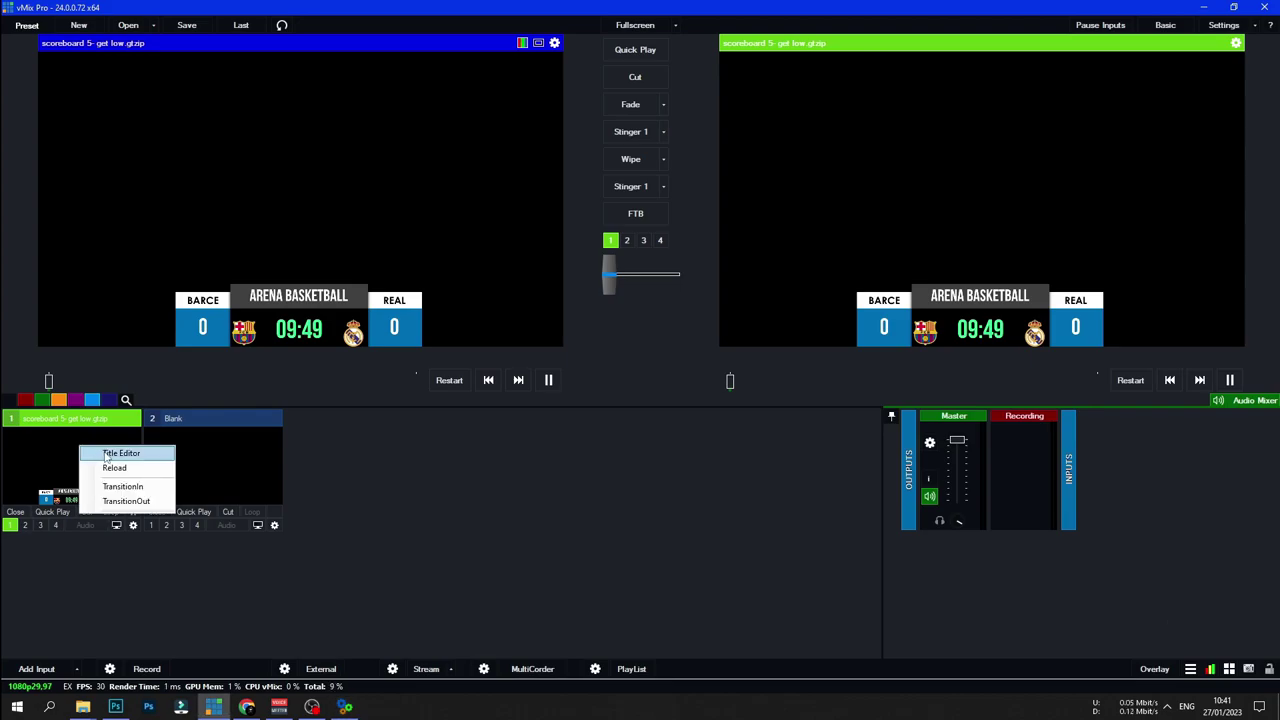
pyautogui.click(106, 457)
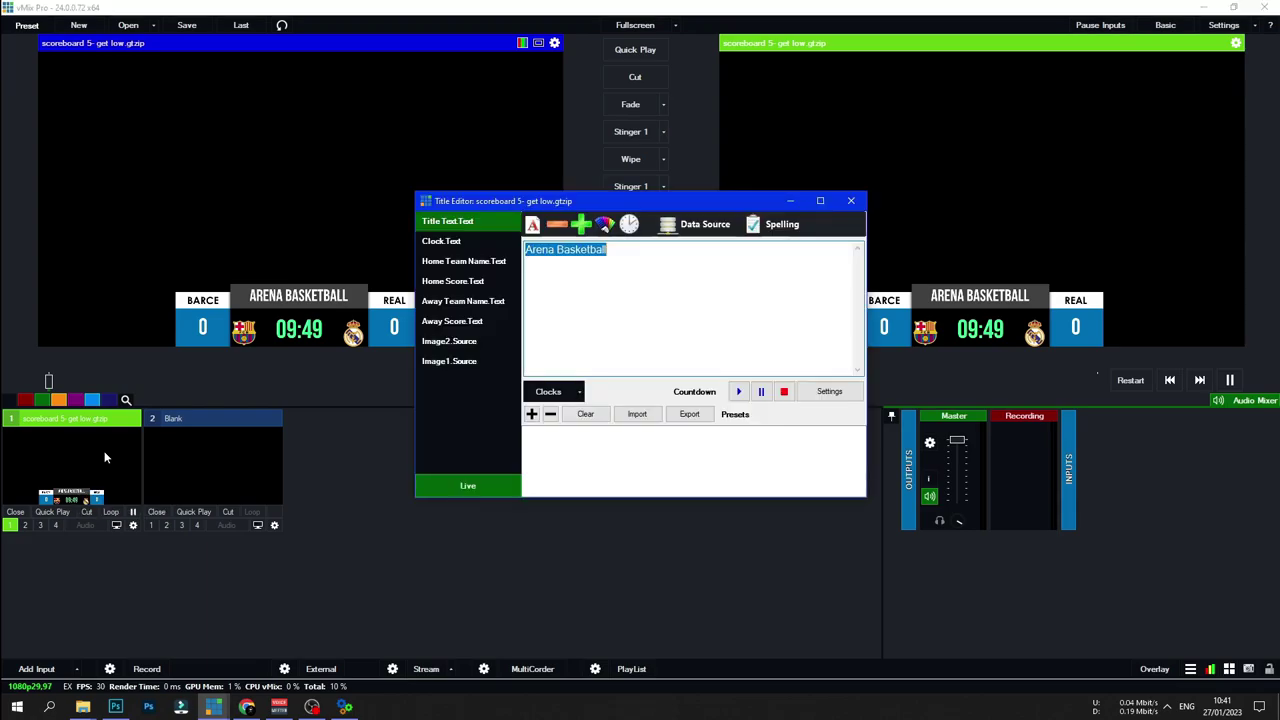
pyautogui.click(533, 226)
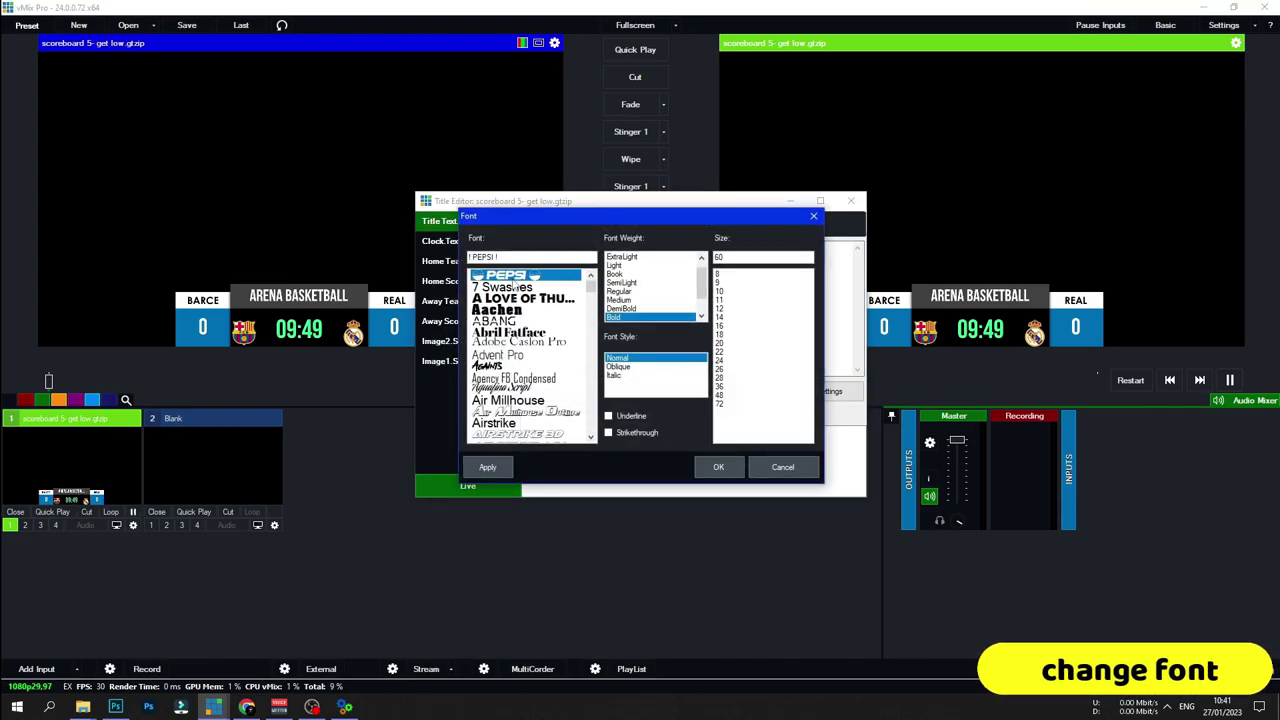
pyautogui.click(718, 467)
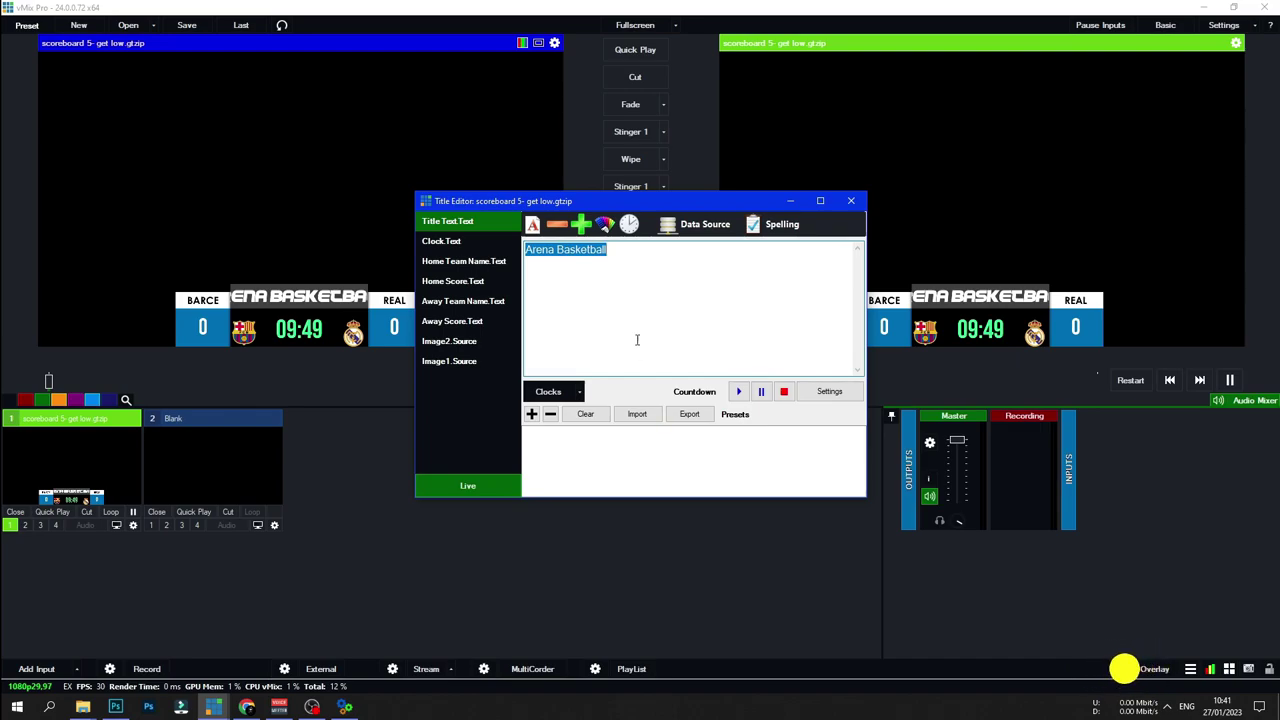
# Step: Reduce the font size of the Title Text.Text field by three increments so Arena Basketball fits its banner
pyautogui.click(557, 225)
pyautogui.click(557, 225)
pyautogui.click(557, 225)
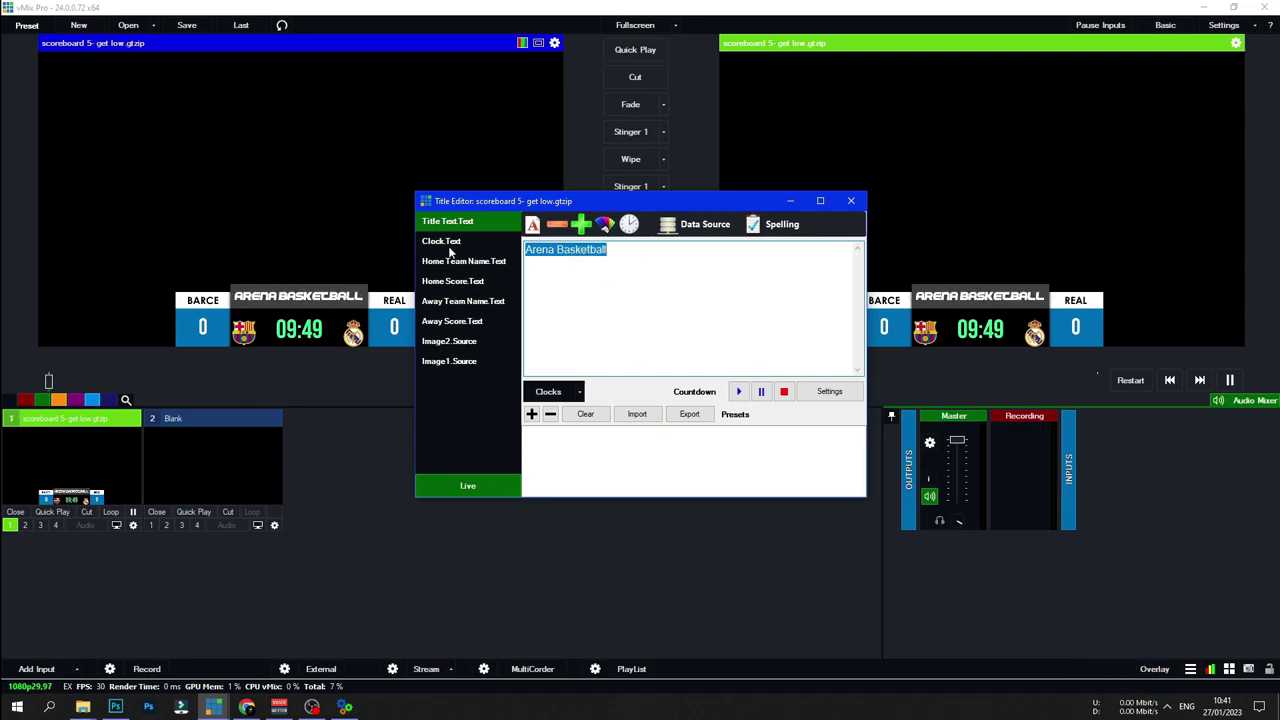
# Step: Change the Home Team Name.Text font to "! PEPSI !"
pyautogui.click(449, 263)
pyautogui.click(532, 224)
pyautogui.click(503, 276)
pyautogui.click(718, 467)
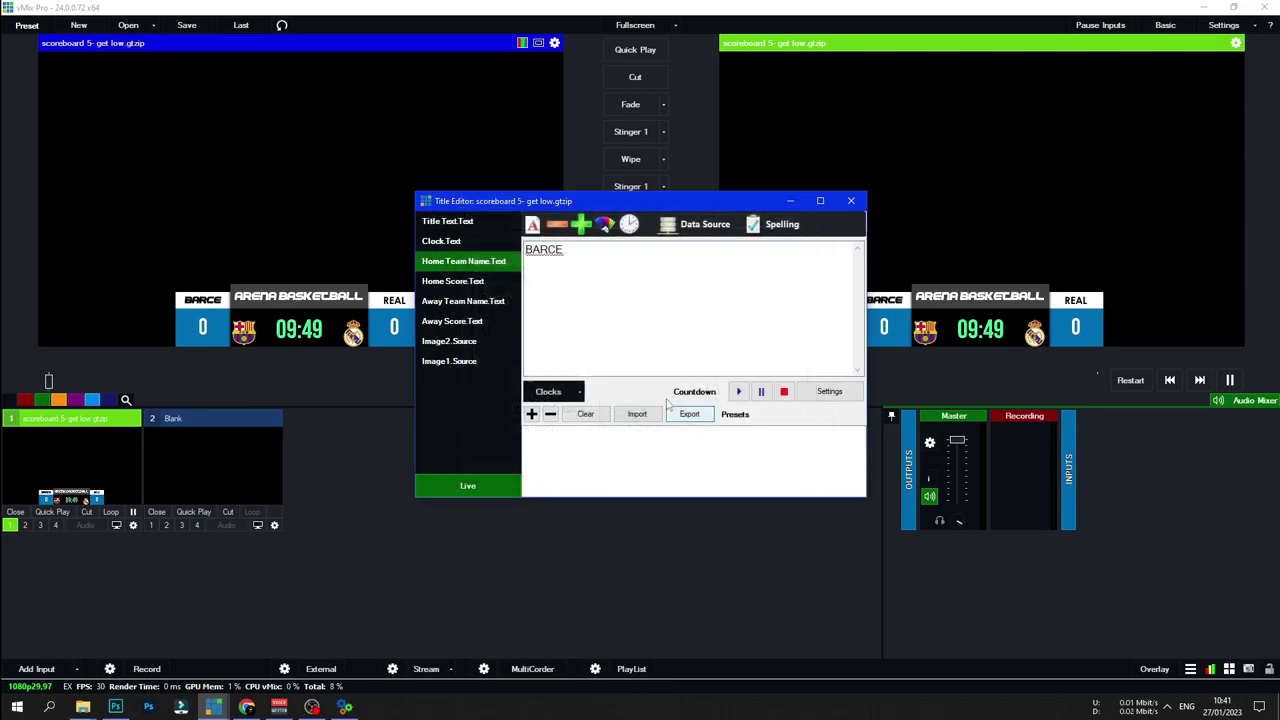
# Step: Change the Away Team Name.Text font to "! PEPSI !" and close the Title Editor
pyautogui.moveTo(585, 205); pyautogui.dragTo(515, 199)
pyautogui.click(358, 279)
pyautogui.click(412, 296)
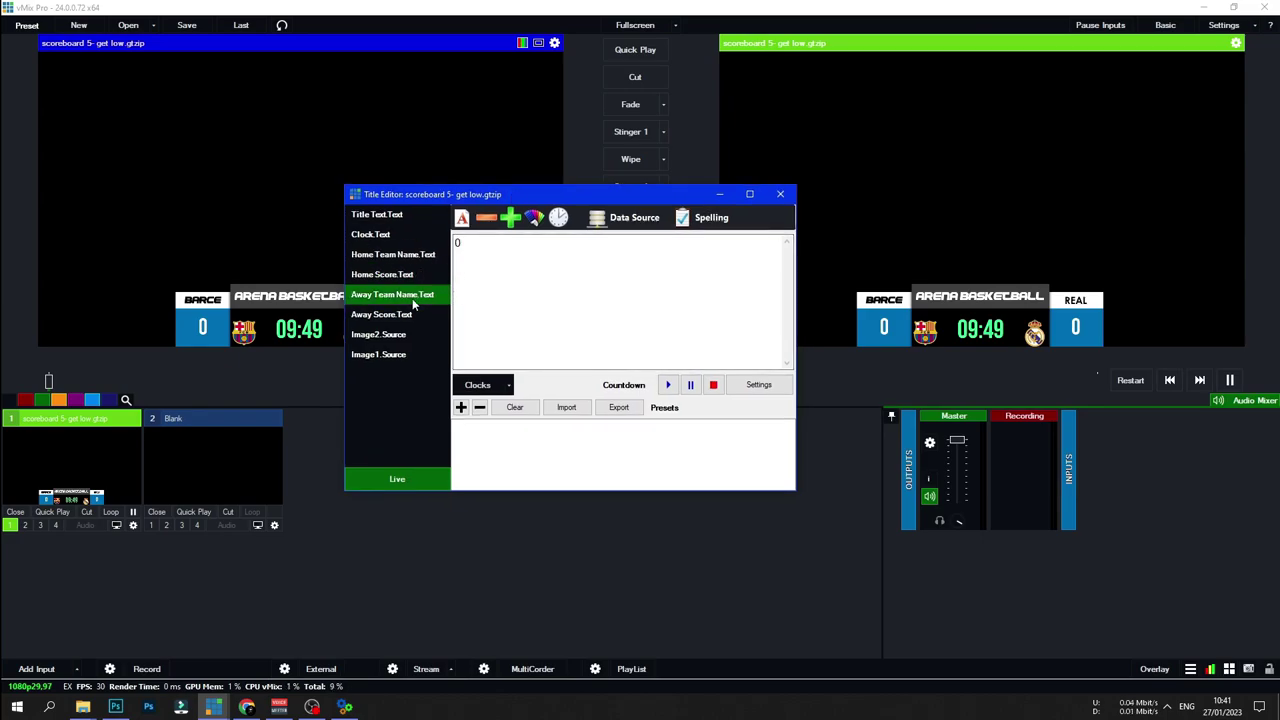
pyautogui.click(462, 218)
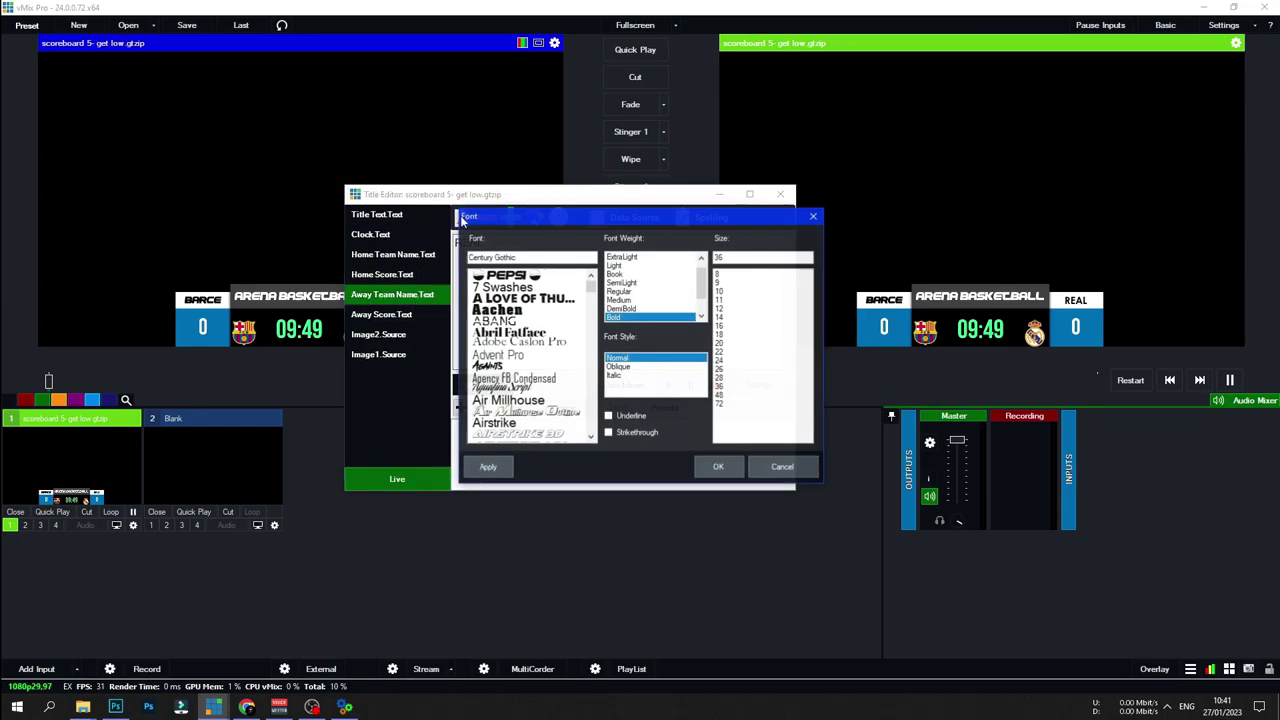
pyautogui.click(719, 467)
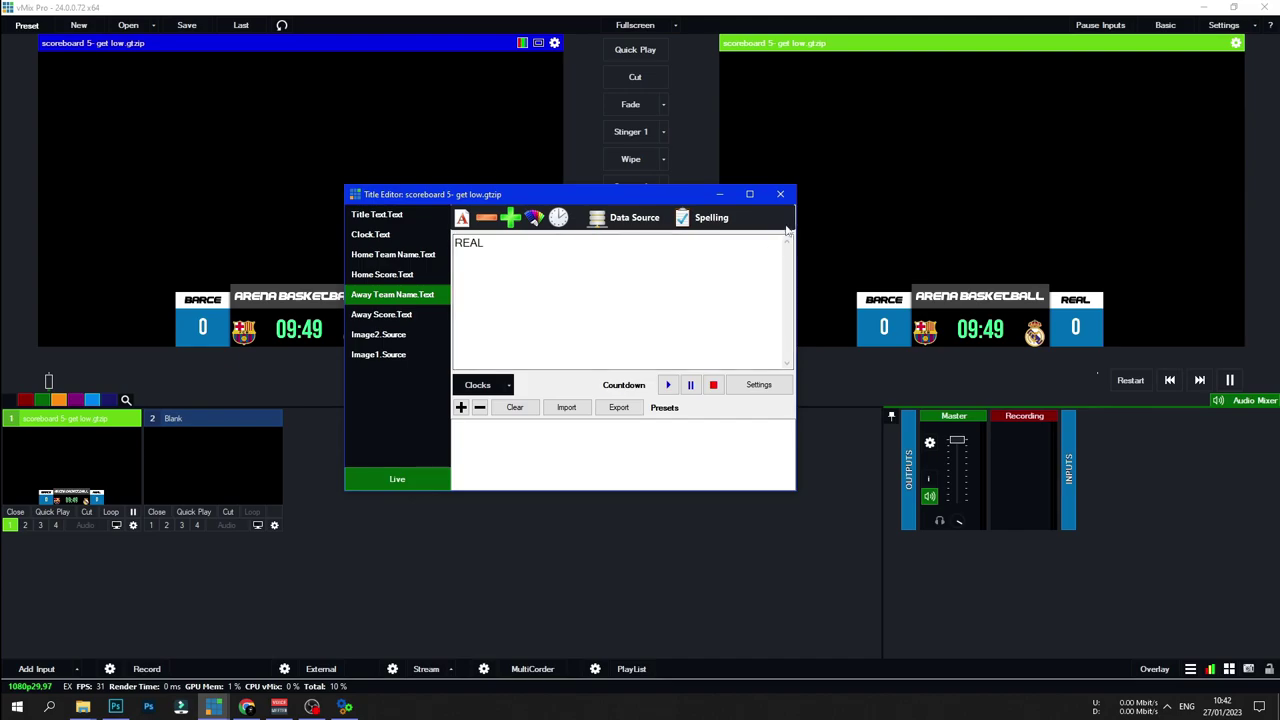
pyautogui.click(780, 194)
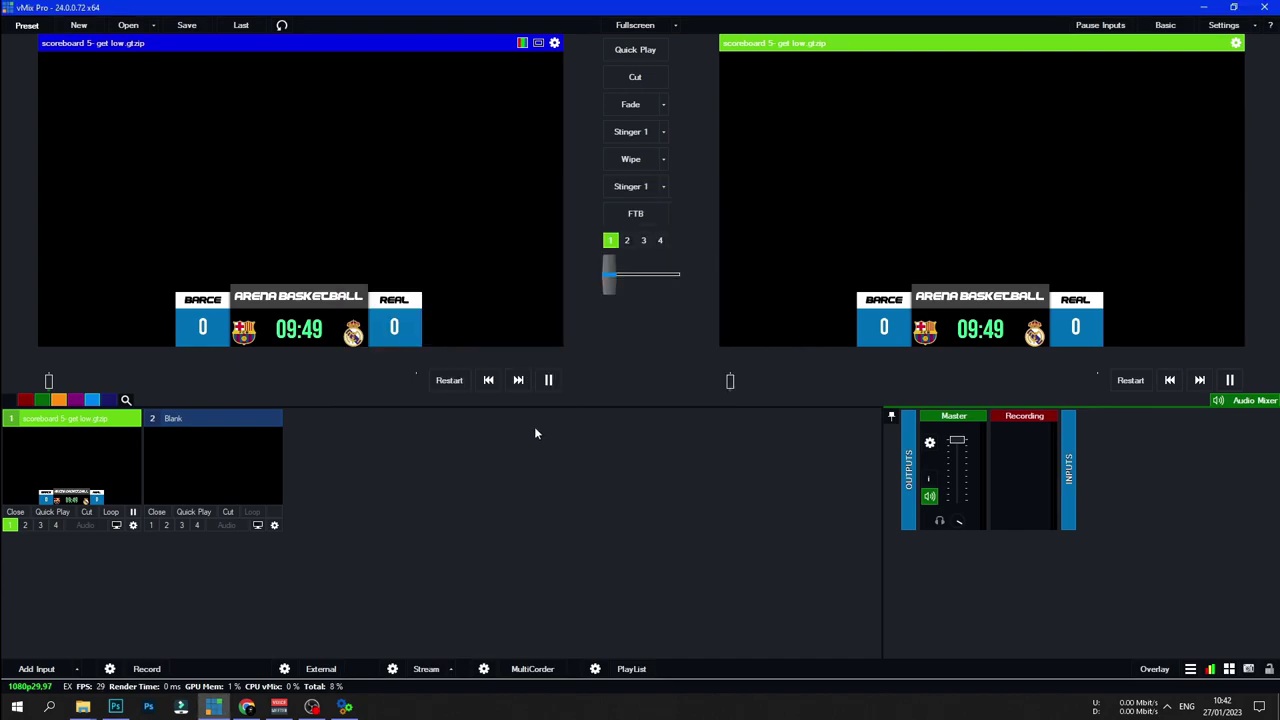
# Step: Switch to vMix Universal Title Controller, move its window clear of the output preview and turn the scoreboard overlay off with ScoreBoard ON/OFF
pyautogui.click(345, 706)
pyautogui.moveTo(745, 196); pyautogui.dragTo(521, 105)
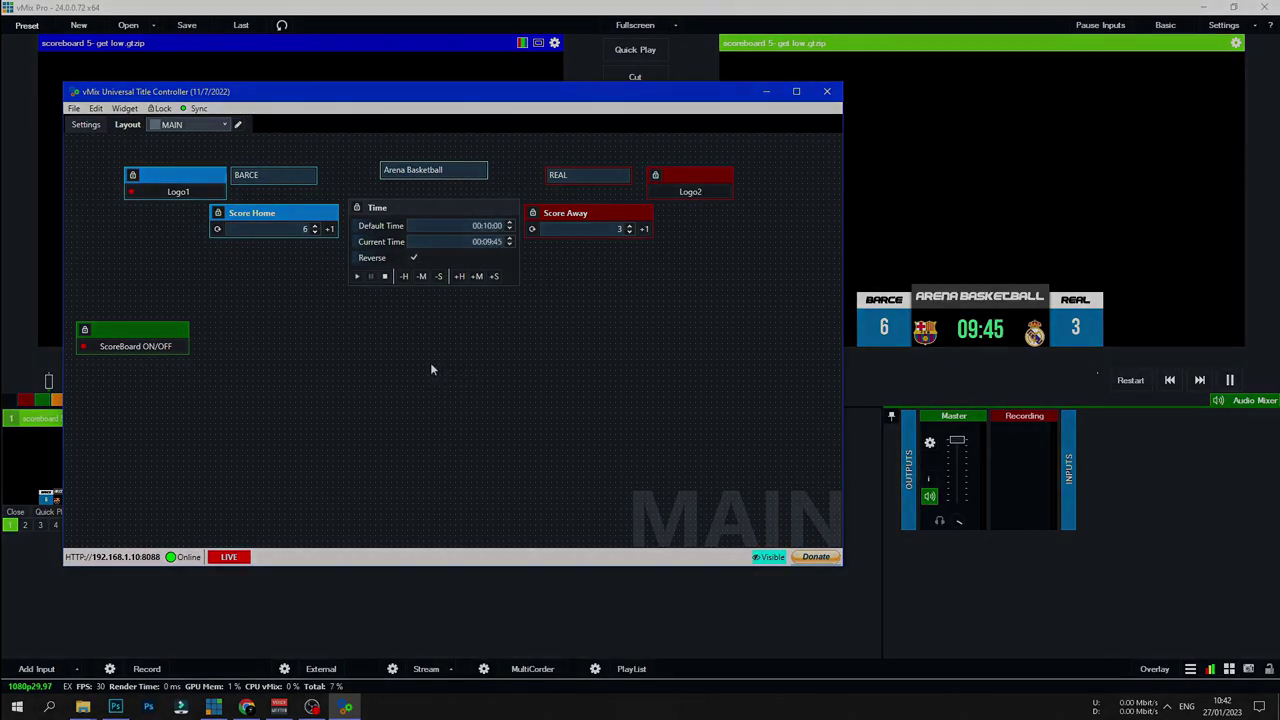
pyautogui.click(166, 351)
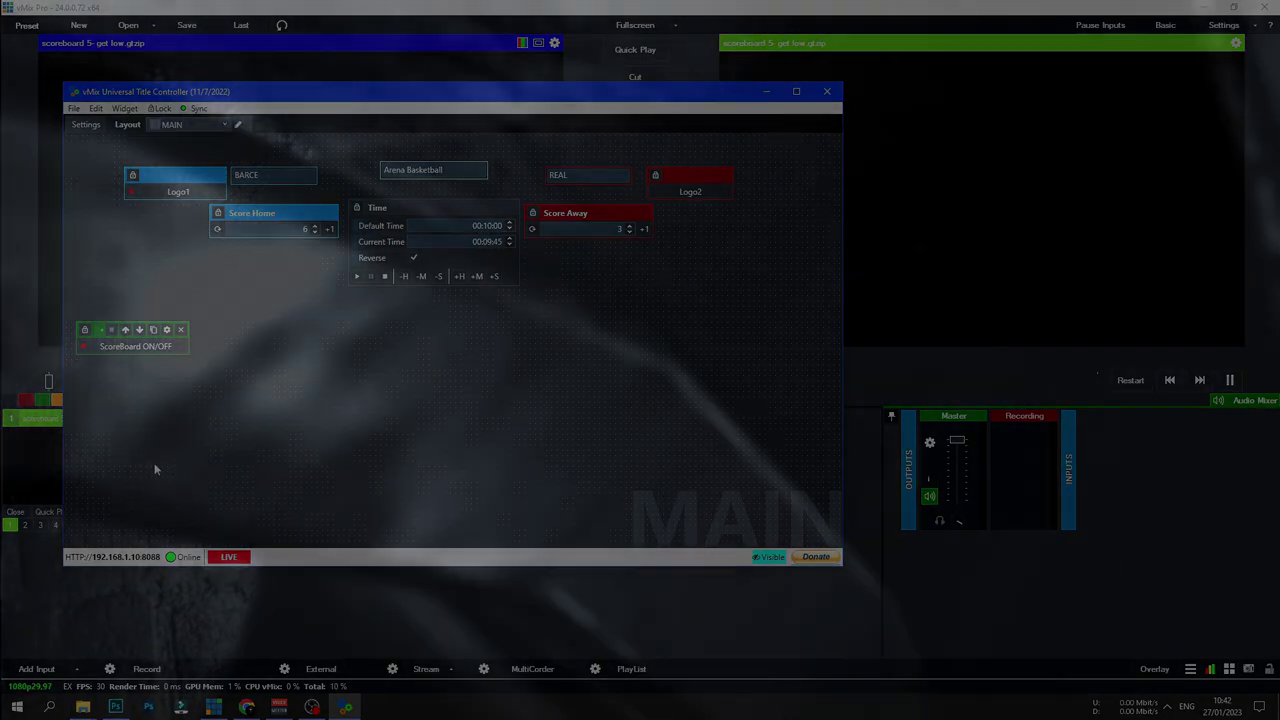